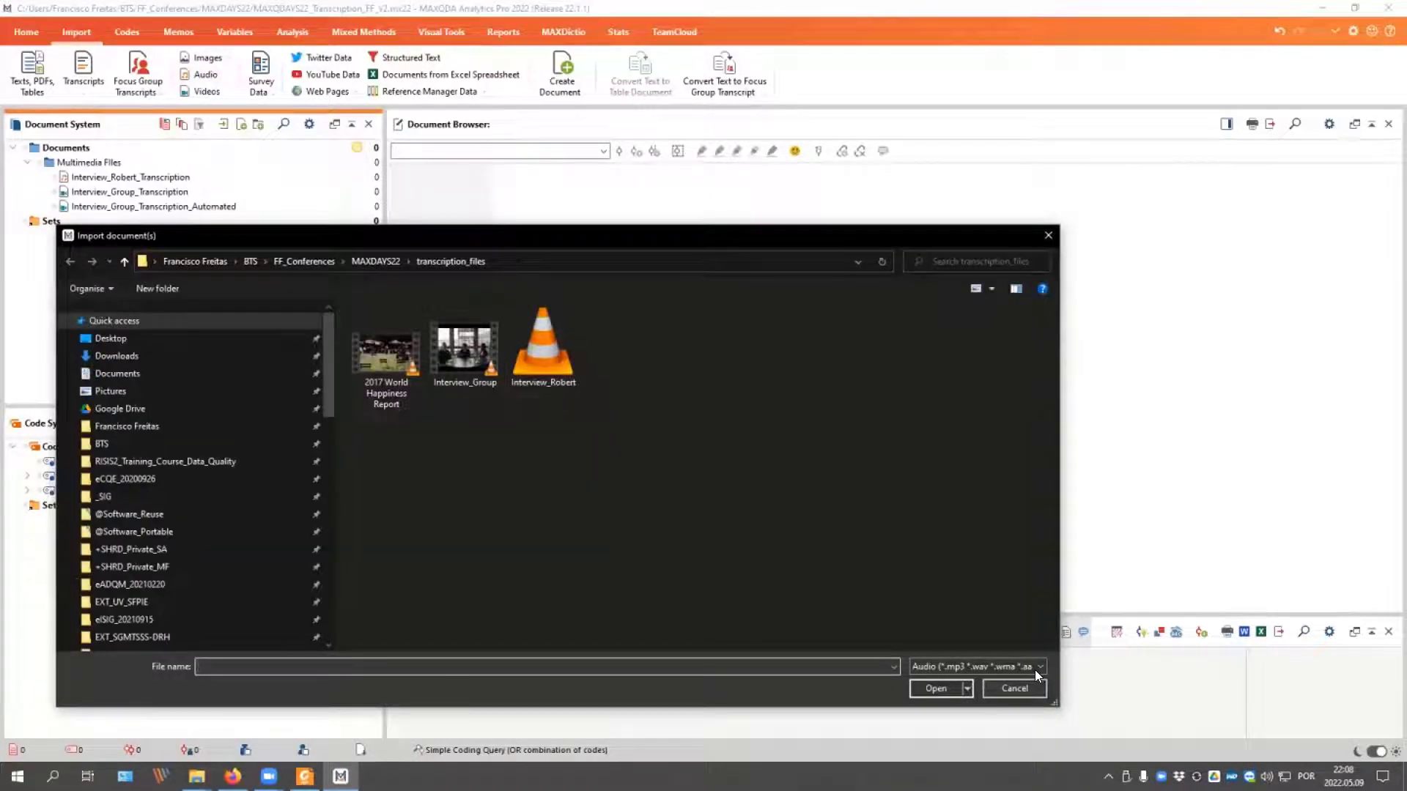
Step: Import the Interview_Robert audio file without an associated transcript, overwriting the existing copy in the external files folder
{"action": "left_click", "coordinate": [1039, 667]}
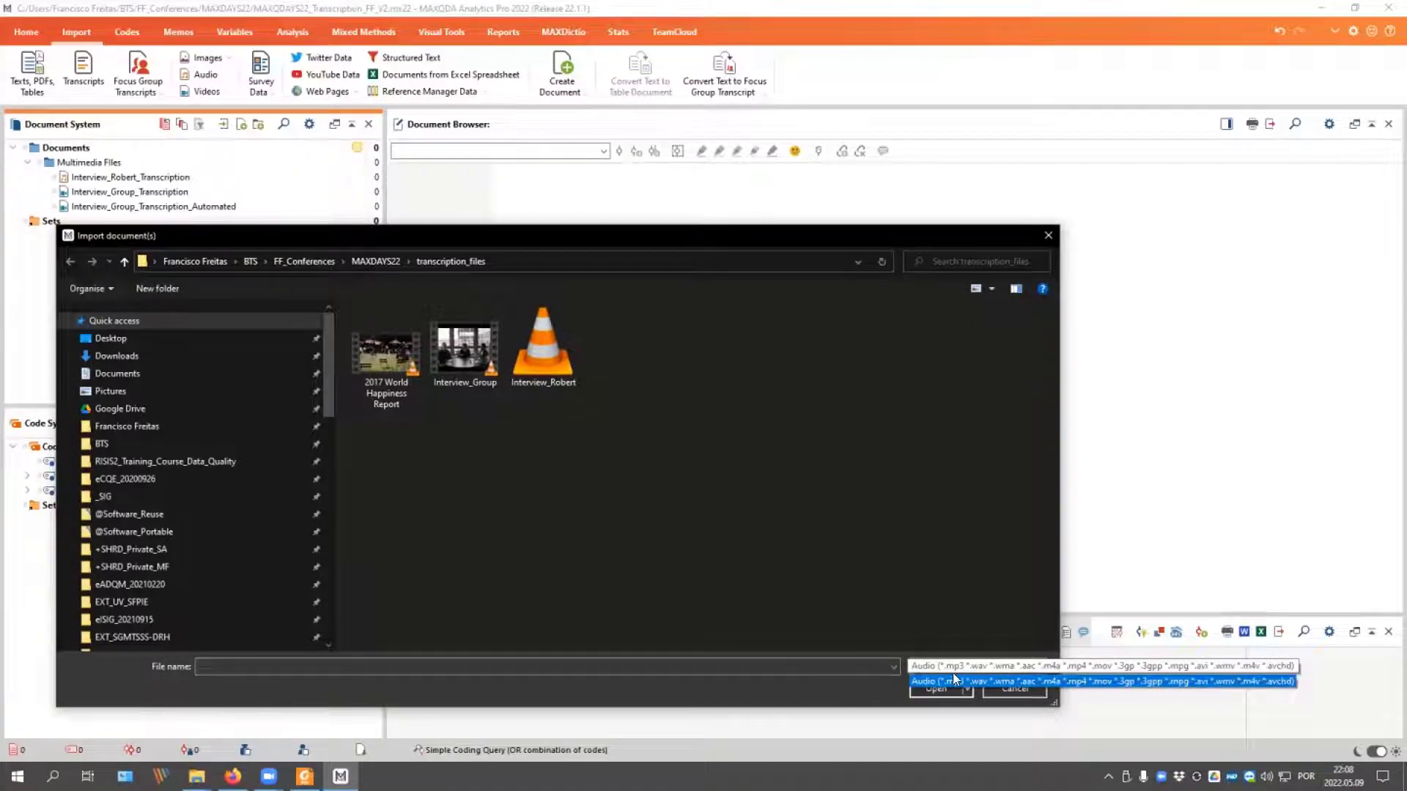
{"action": "left_click", "coordinate": [925, 682]}
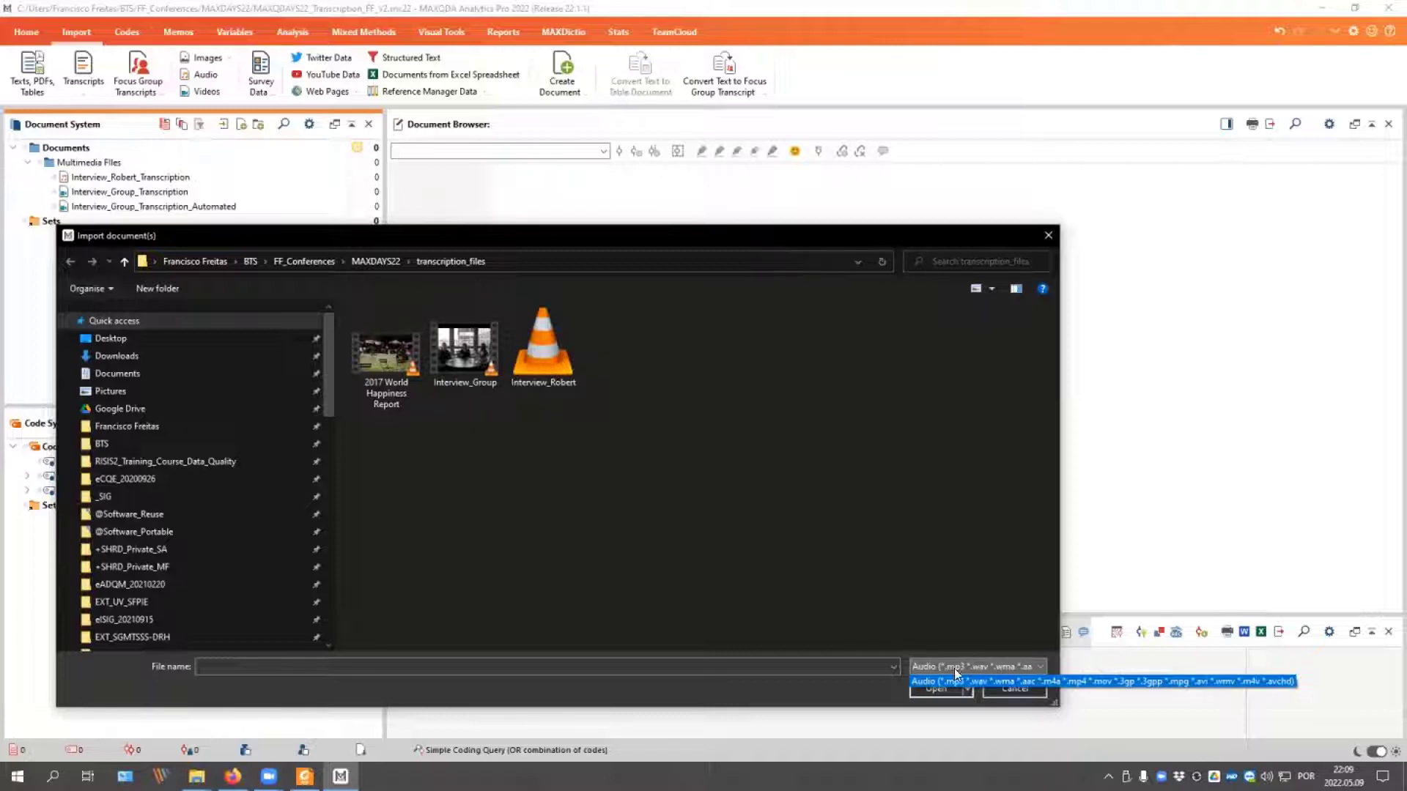
{"action": "left_click", "coordinate": [918, 682]}
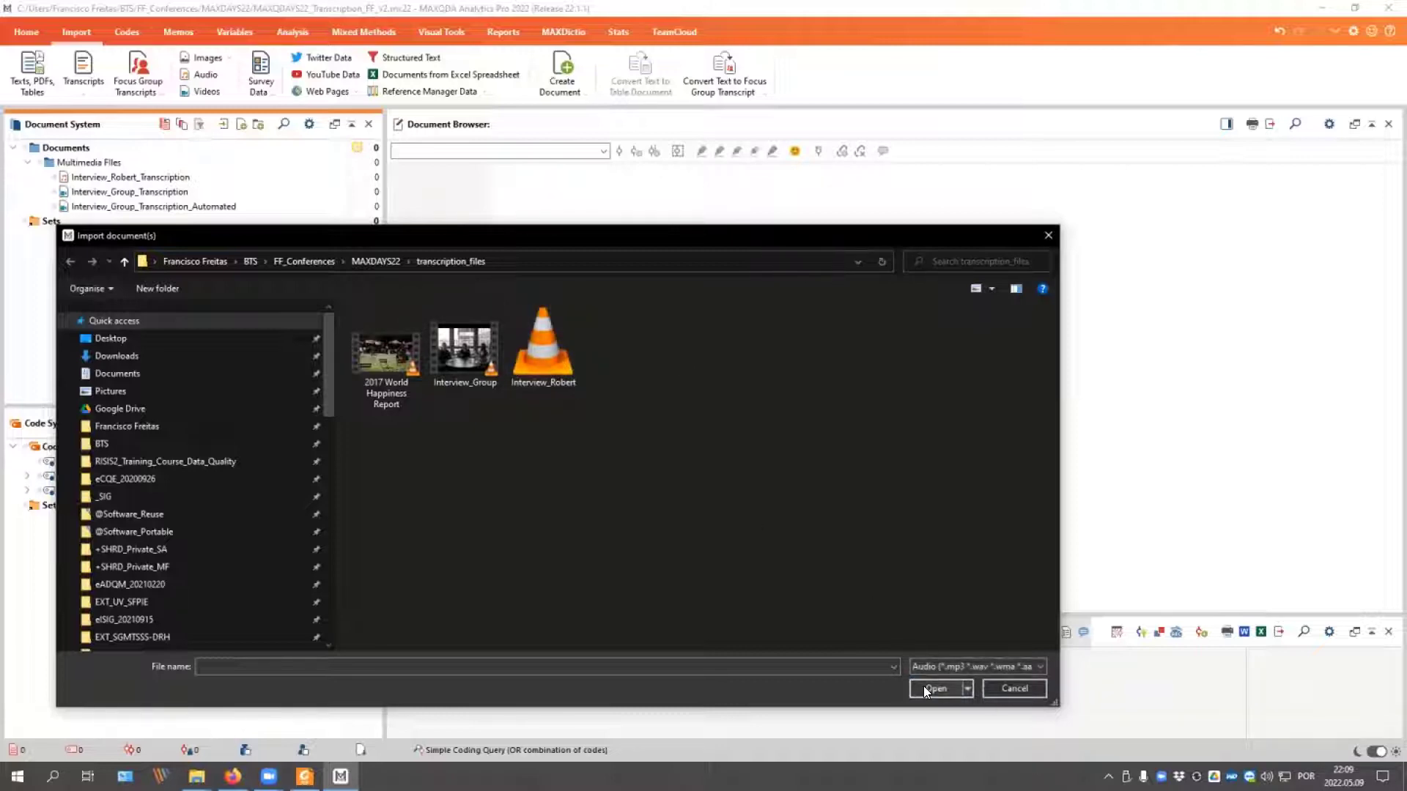
{"action": "left_click", "coordinate": [795, 667]}
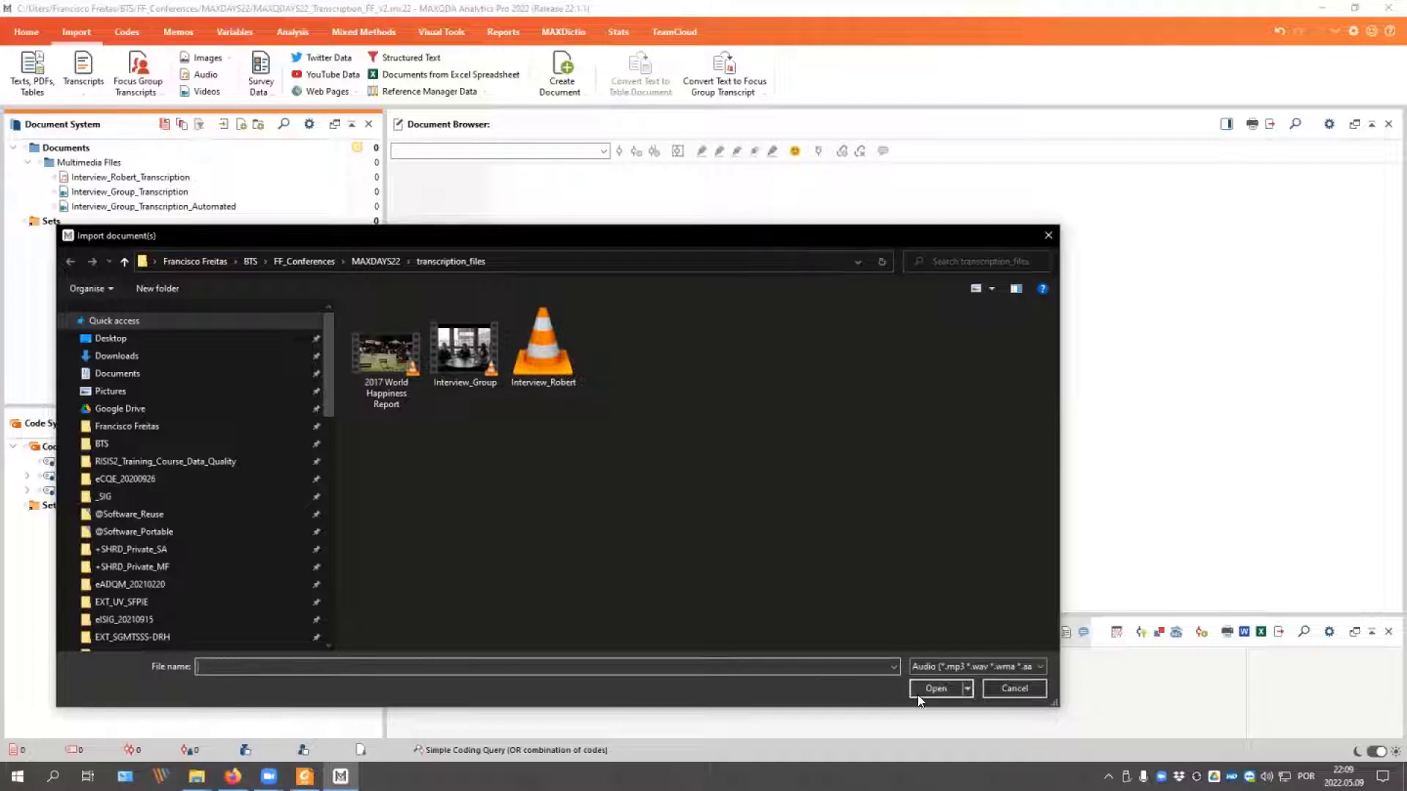
{"action": "left_click", "coordinate": [541, 352]}
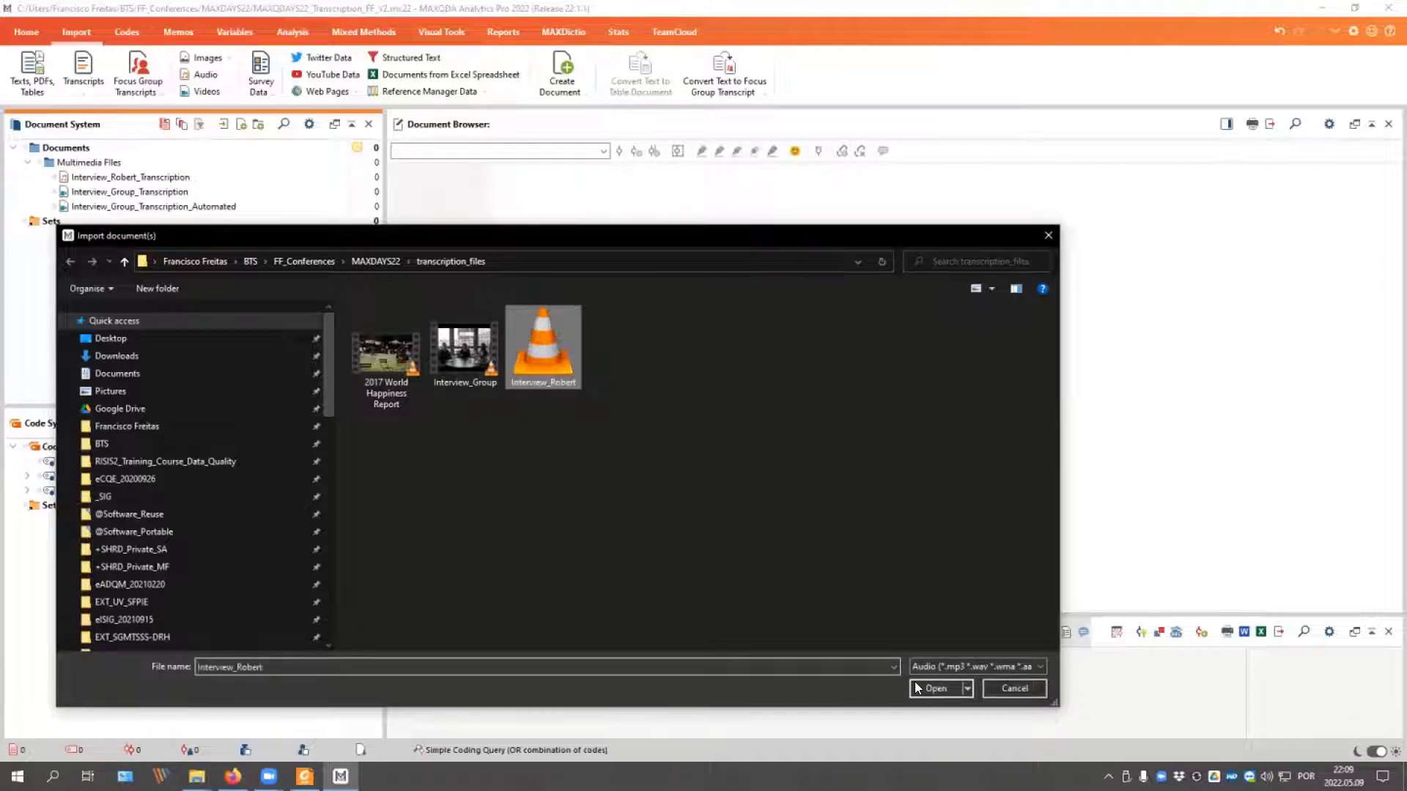
{"action": "left_click", "coordinate": [936, 688]}
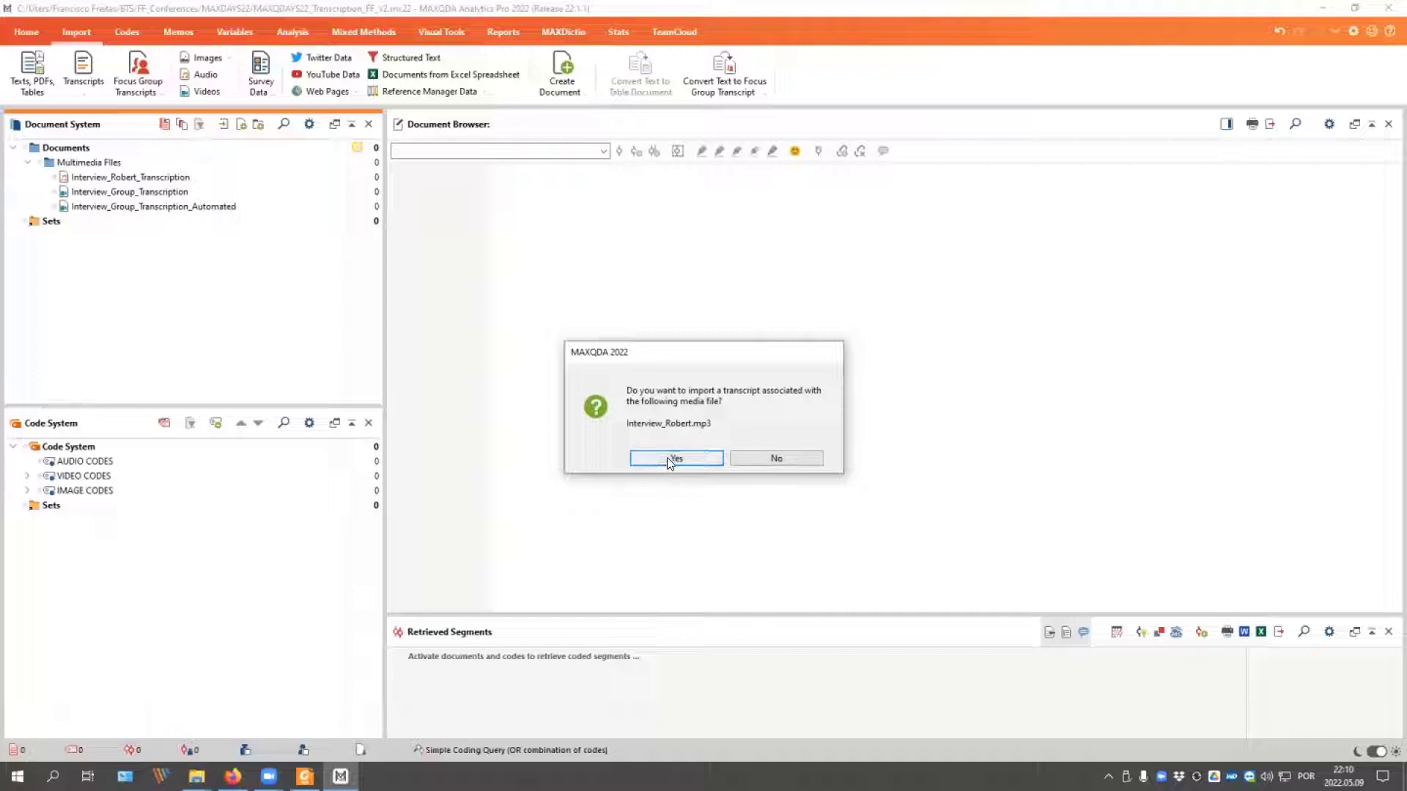
{"action": "left_click", "coordinate": [754, 458]}
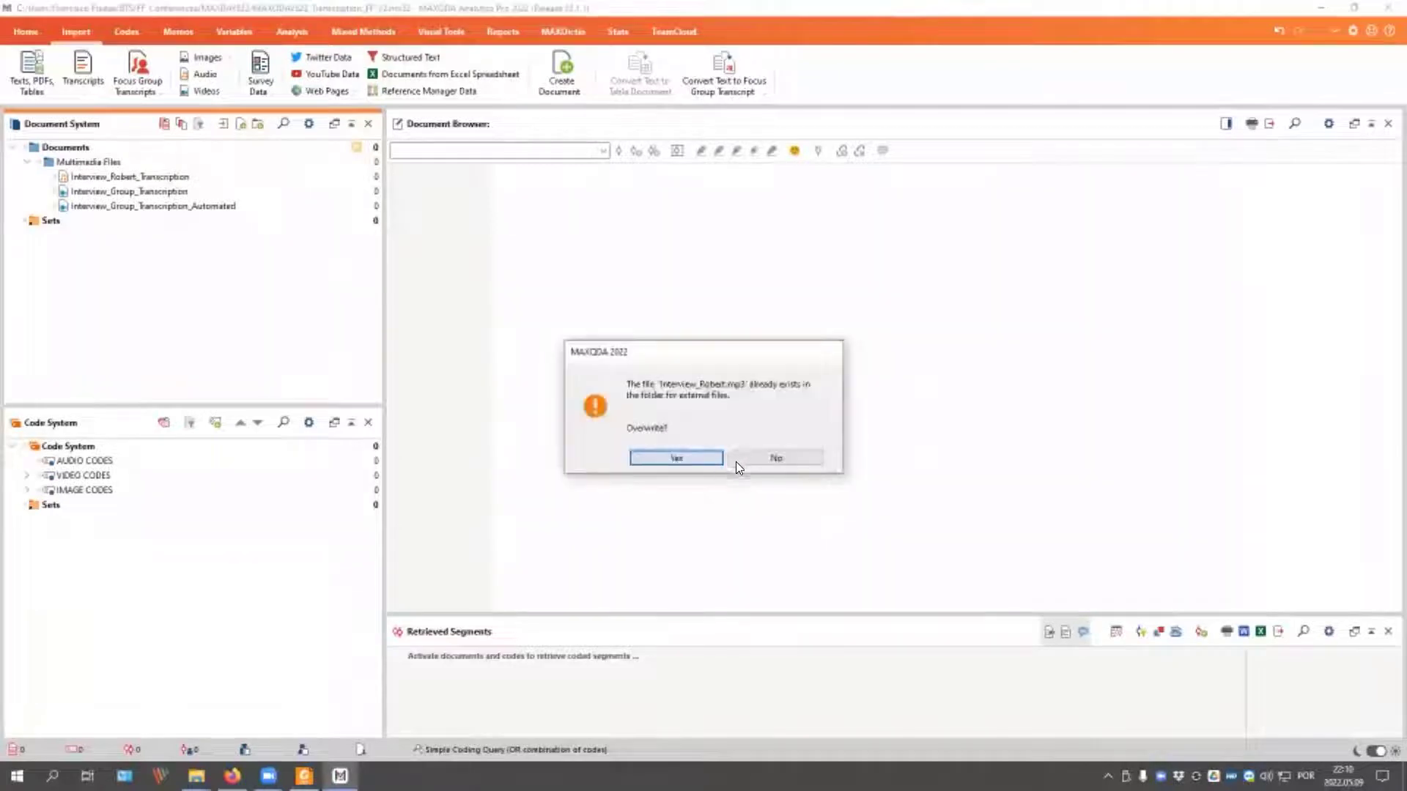
{"action": "left_click", "coordinate": [668, 458]}
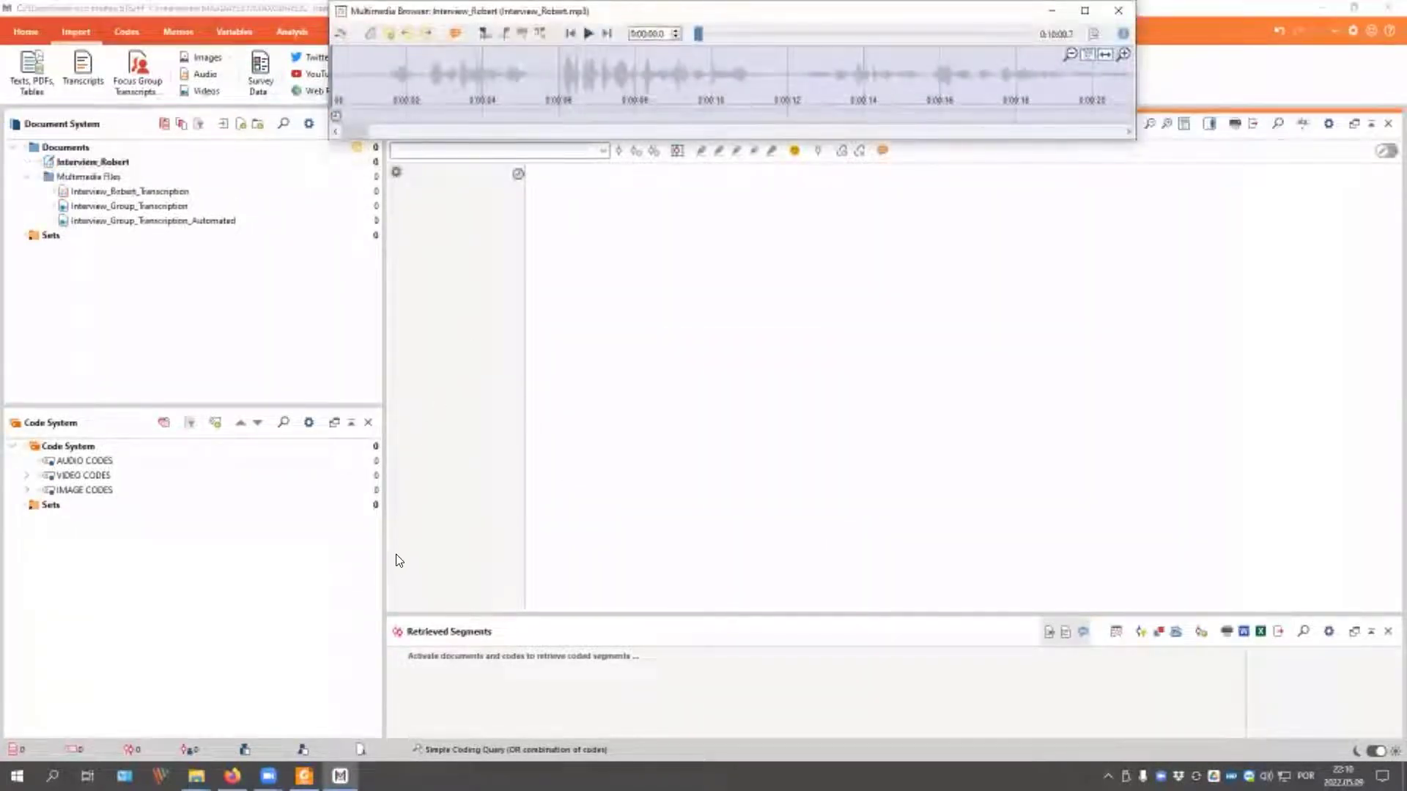
Step: Move the Multimedia Browser window clear of the screen edge and set its playback volume to 0%
{"action": "left_click_drag", "start_coordinate": [624, 19], "coordinate": [396, 561]}
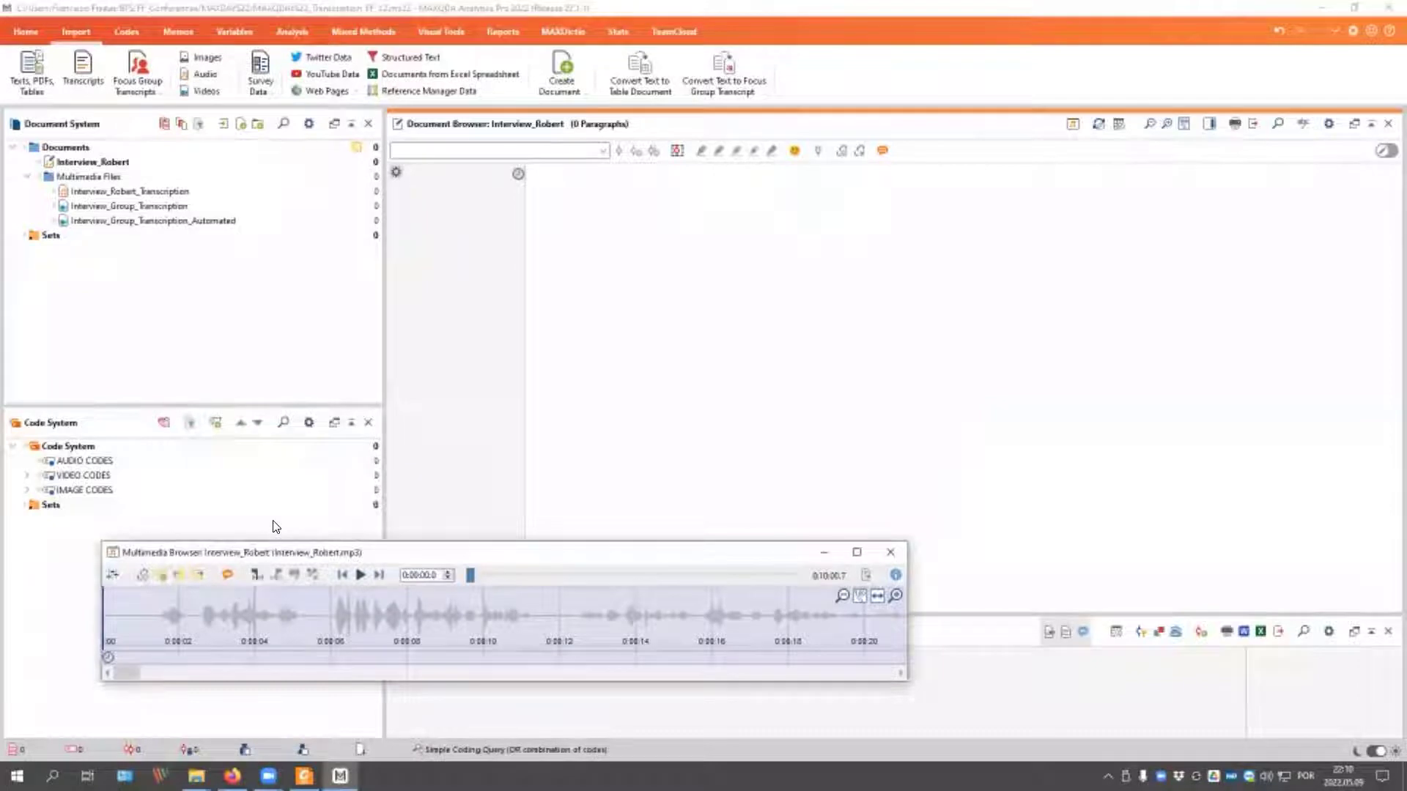
{"action": "left_click_drag", "start_coordinate": [272, 523], "coordinate": [242, 649]}
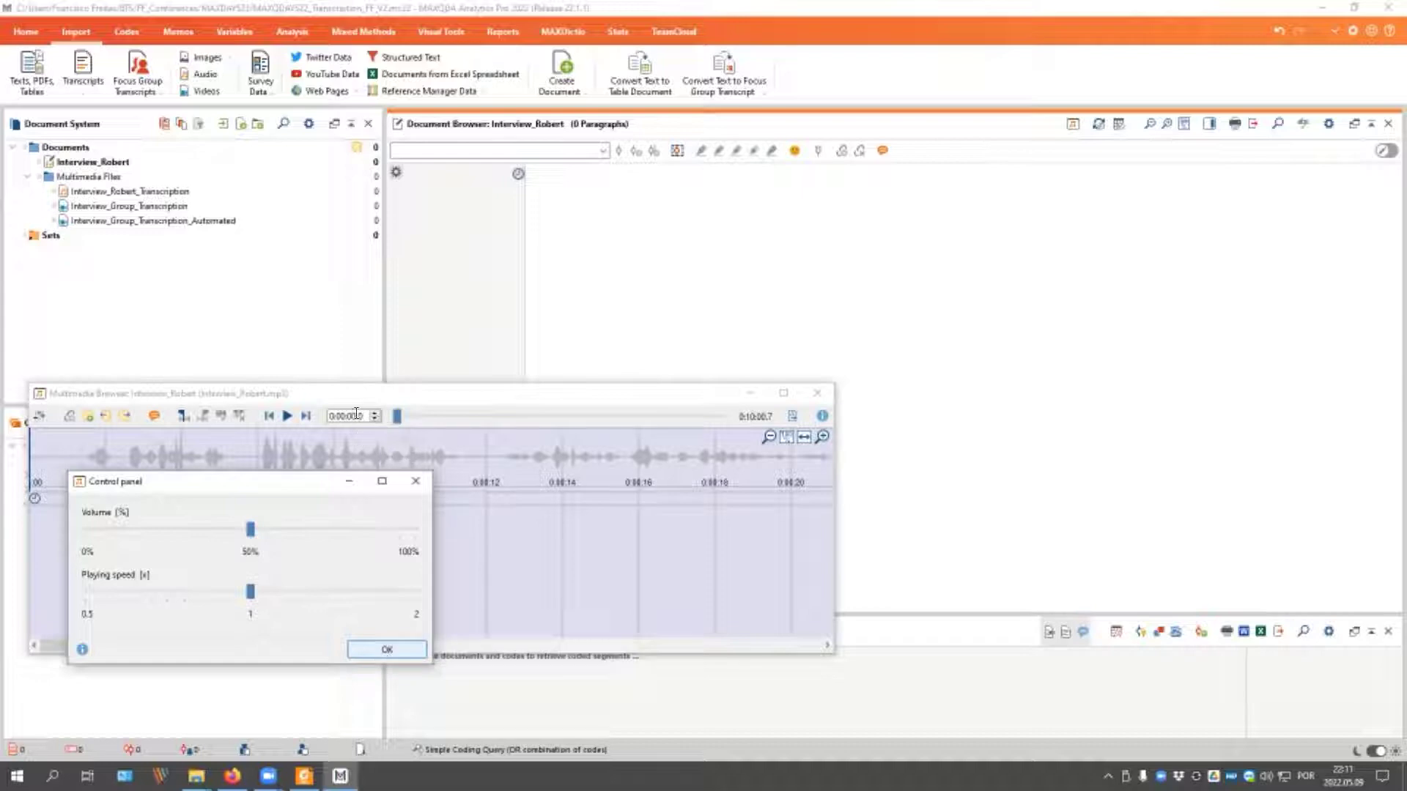
{"action": "left_click_drag", "start_coordinate": [331, 401], "coordinate": [342, 351]}
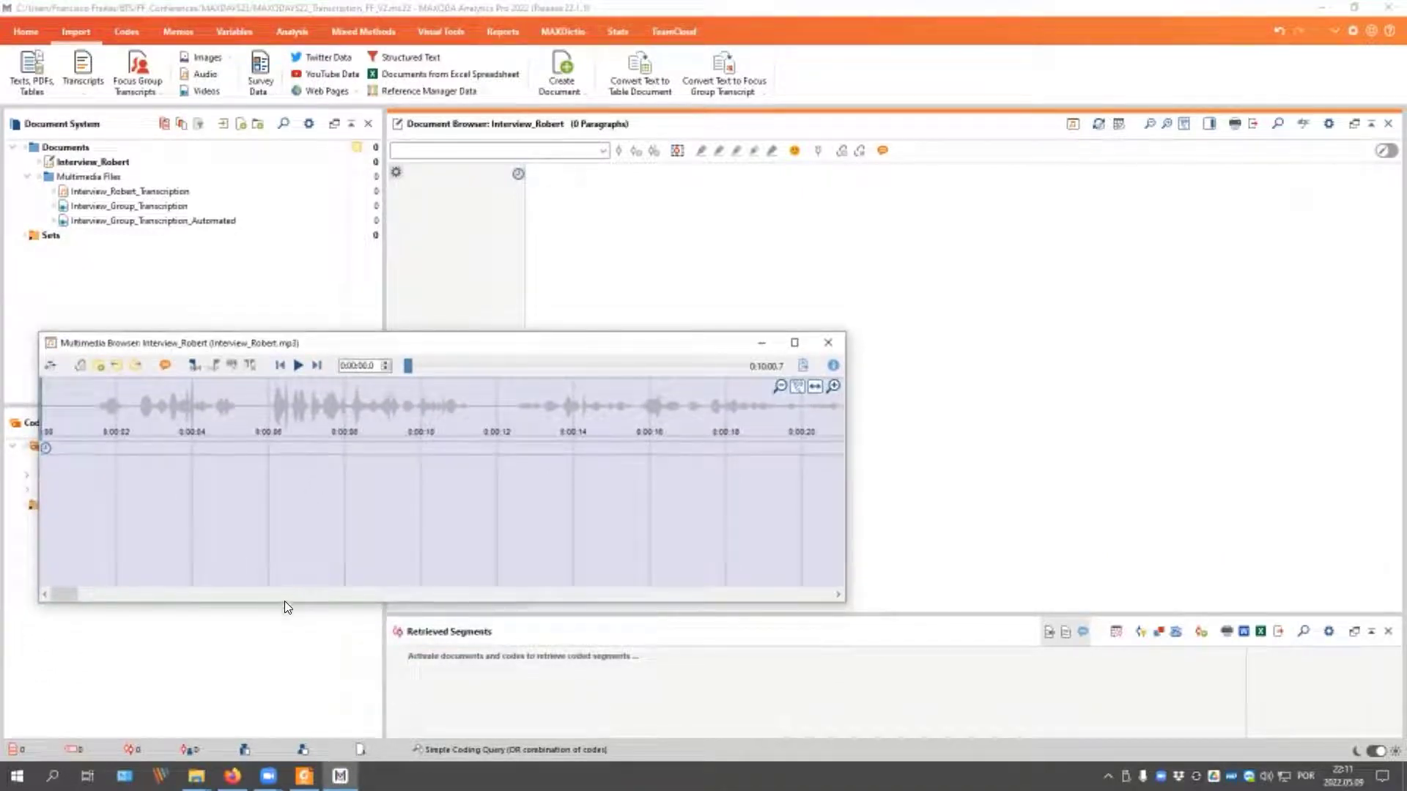
{"action": "left_click", "coordinate": [51, 366]}
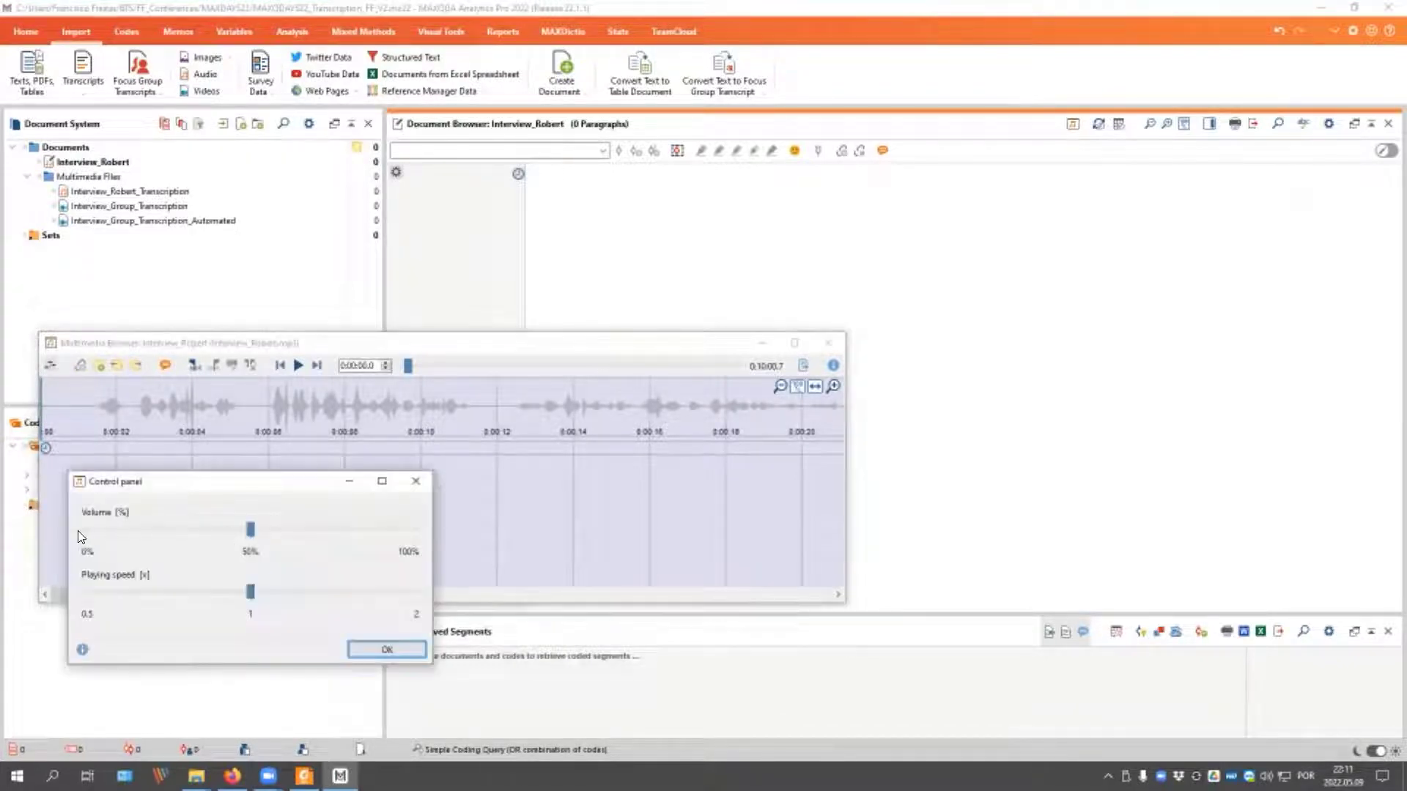
{"action": "left_click", "coordinate": [359, 652]}
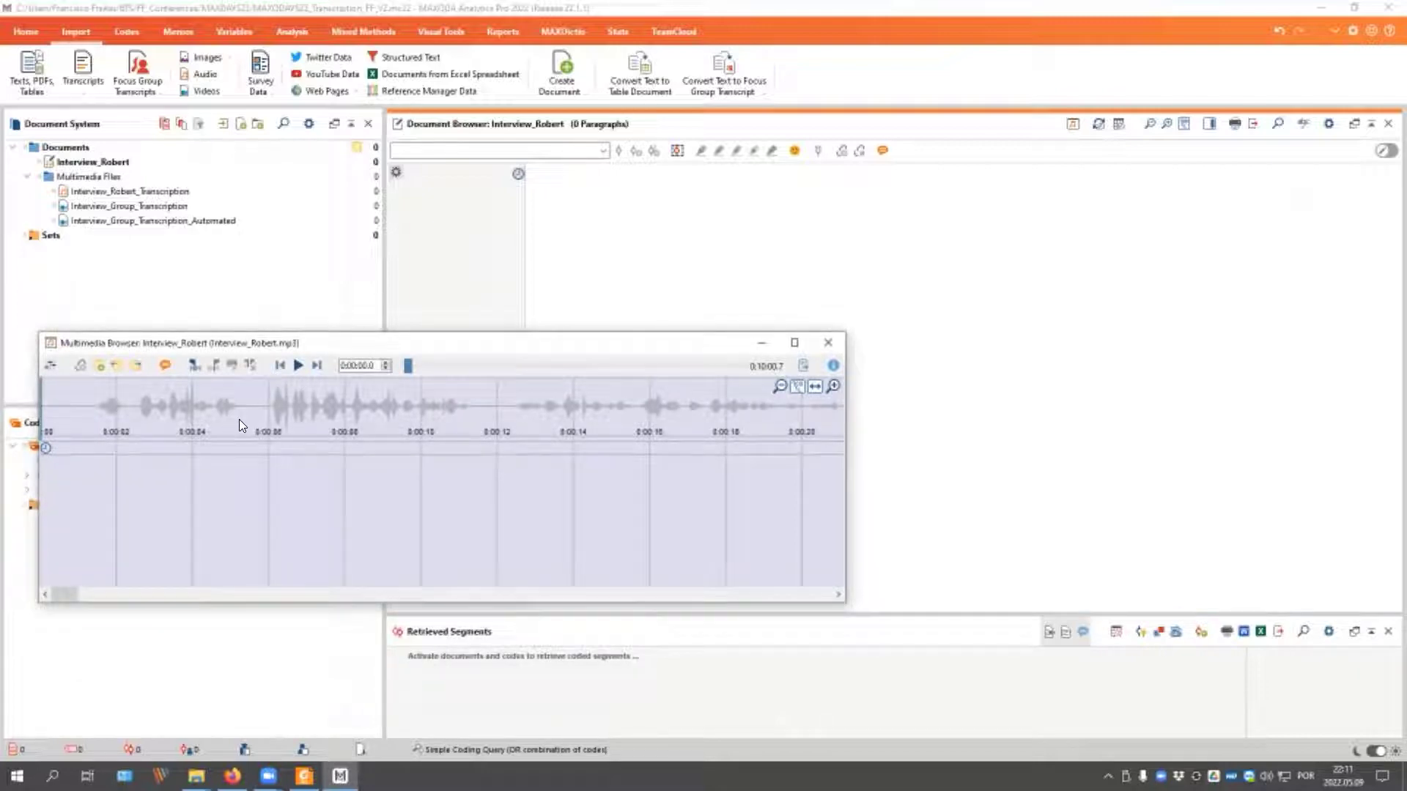
Step: Play about the first 8 seconds of the Interview_Robert recording, pause it and close the Multimedia Browser
{"action": "left_click", "coordinate": [297, 365]}
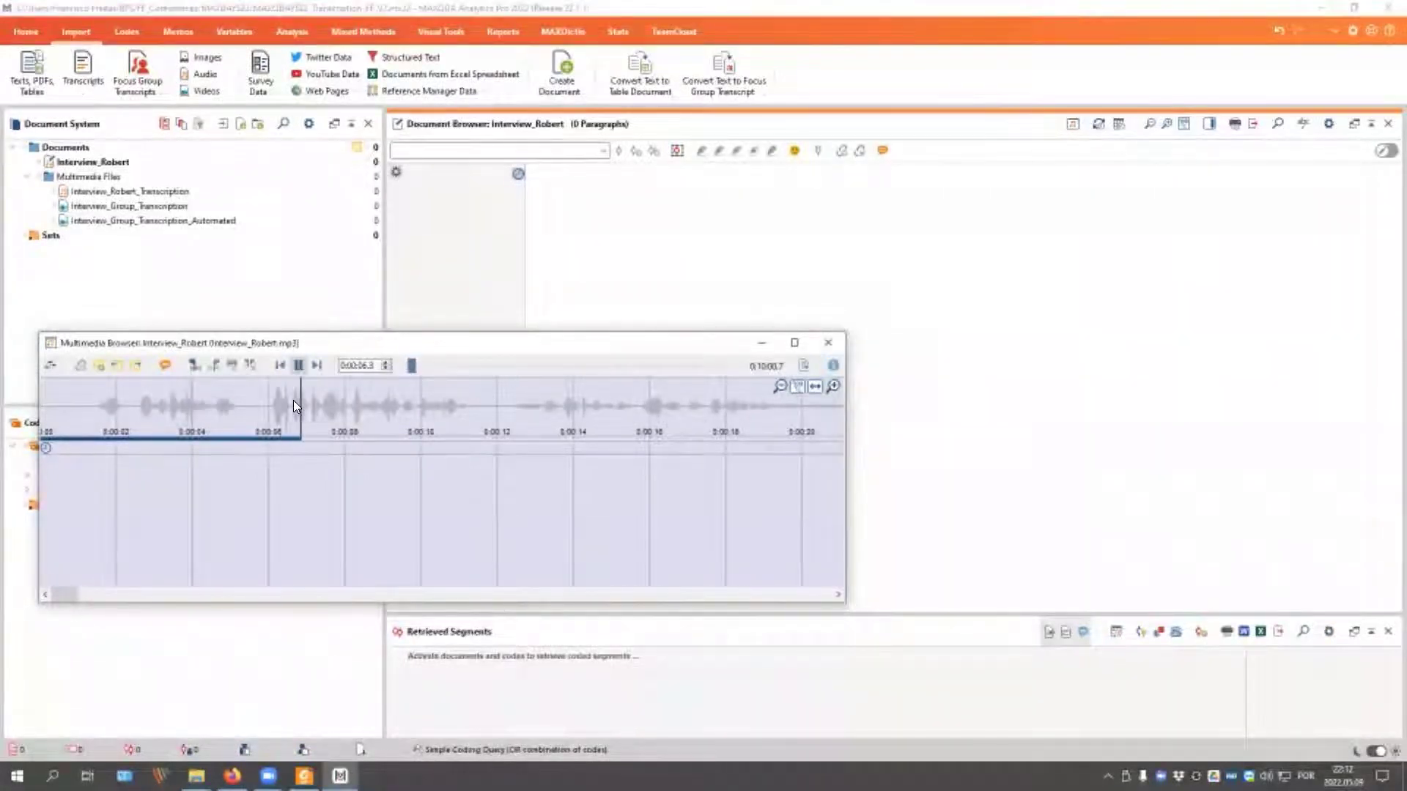
{"action": "key", "text": "F4"}
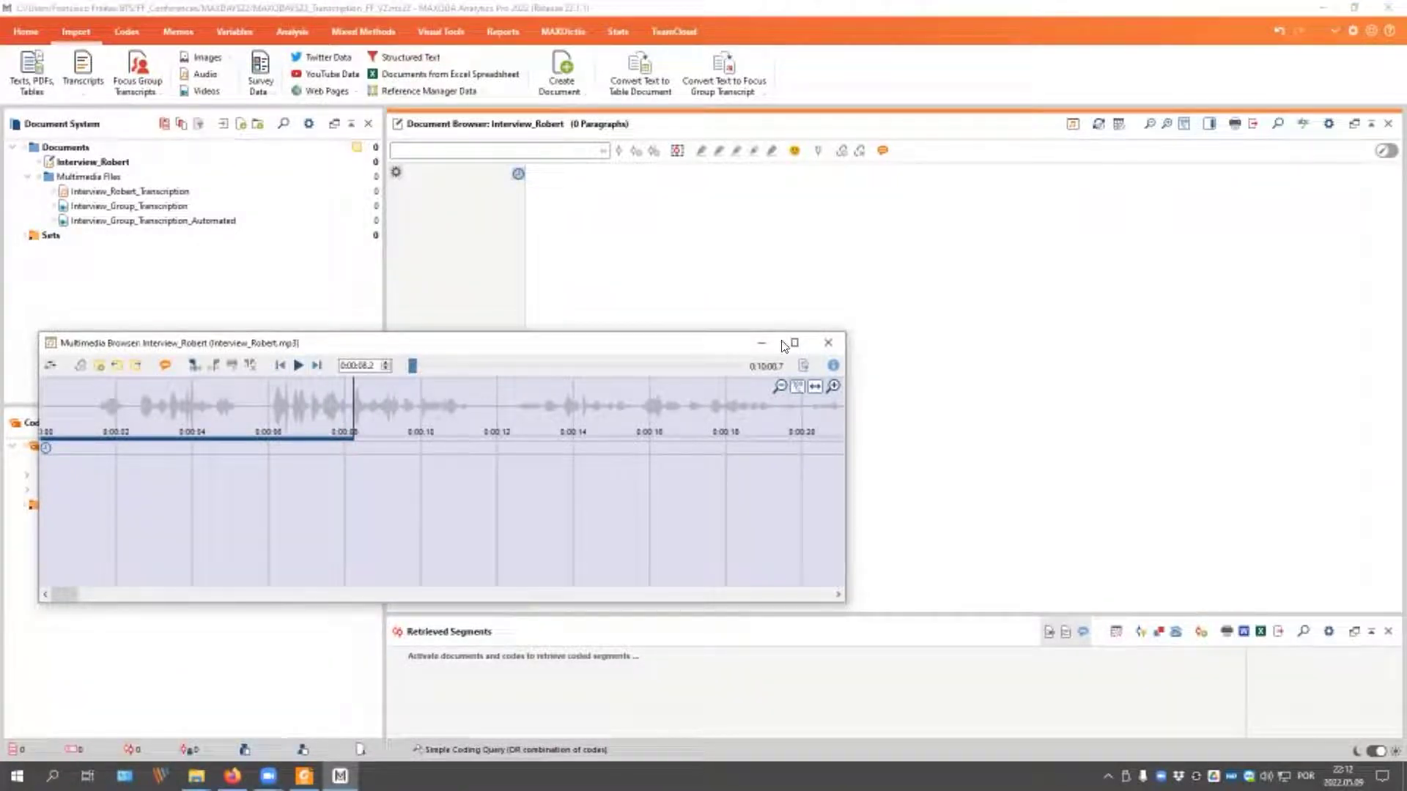
{"action": "left_click", "coordinate": [826, 346]}
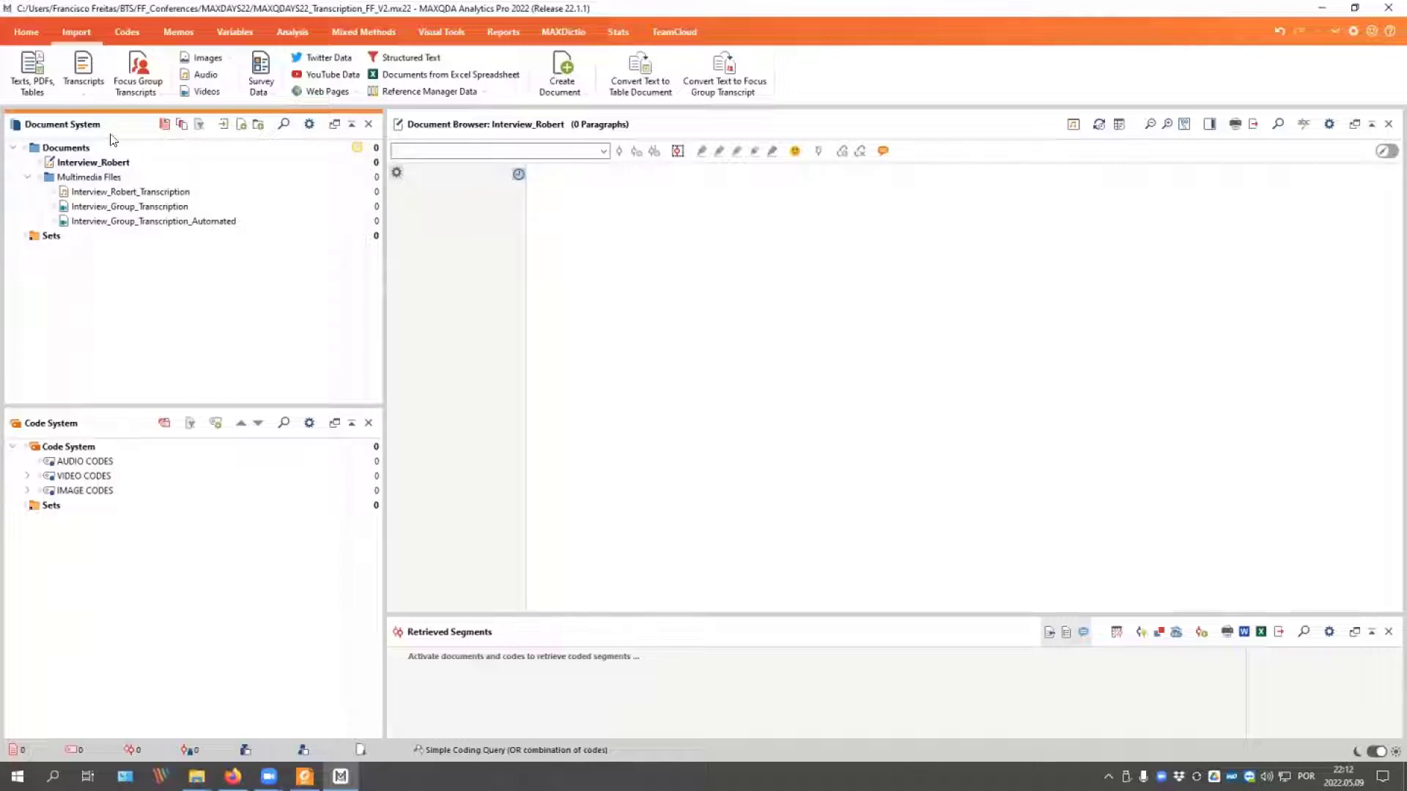
Step: Start transcribing the Interview_Robert audio file, with the transcription settings window placed beside the editor, and check the playback controls
{"action": "right_click", "coordinate": [62, 162]}
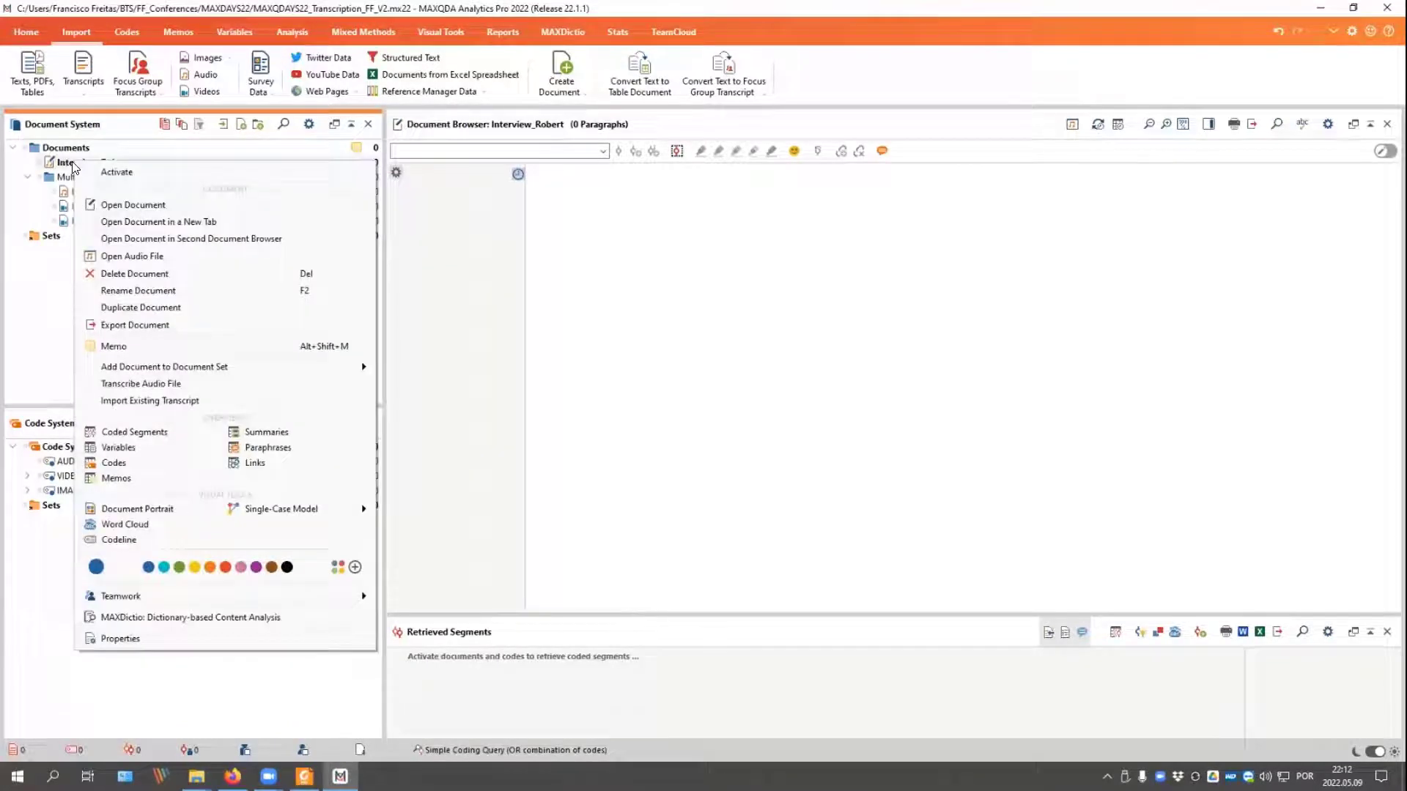
{"action": "left_click", "coordinate": [161, 386]}
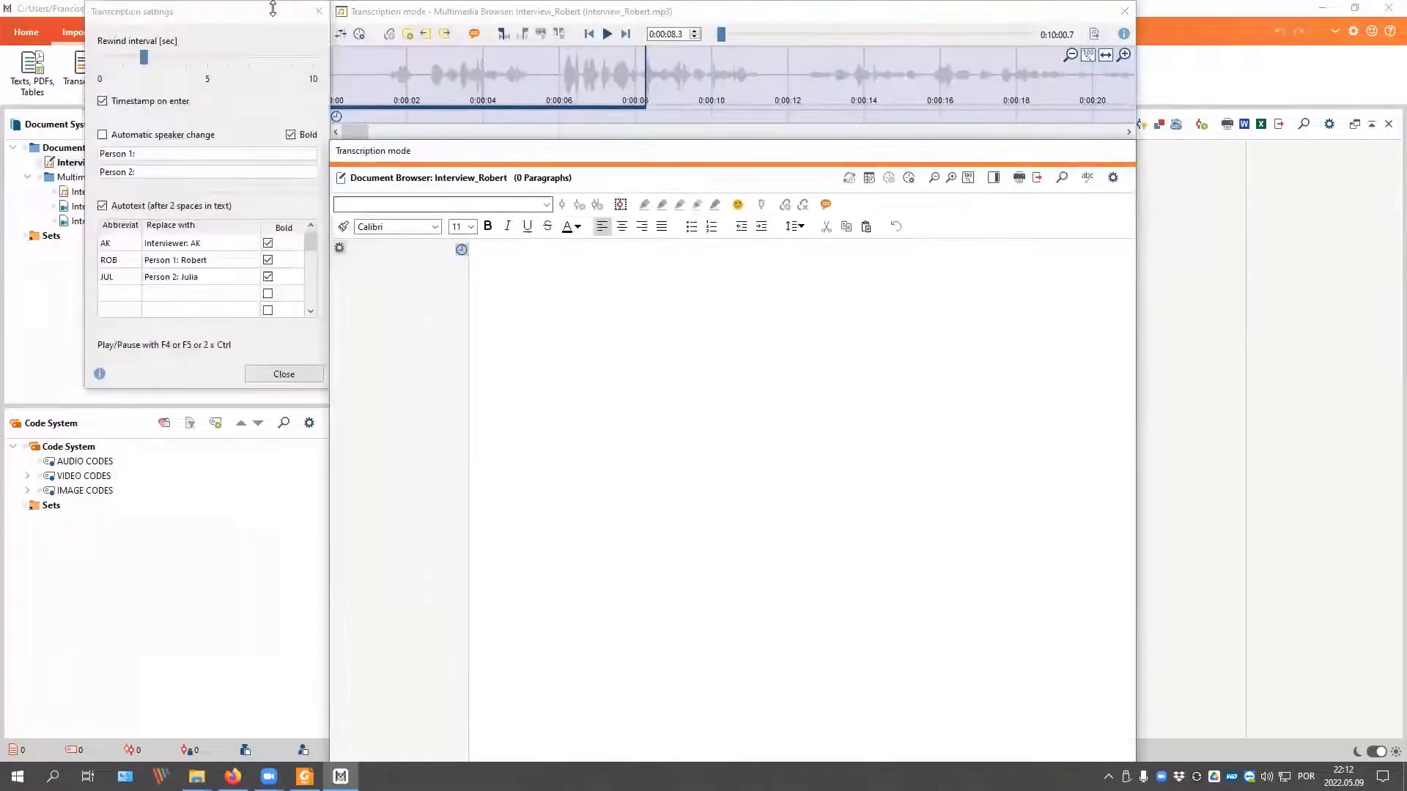
{"action": "left_click_drag", "start_coordinate": [242, 13], "coordinate": [207, 285]}
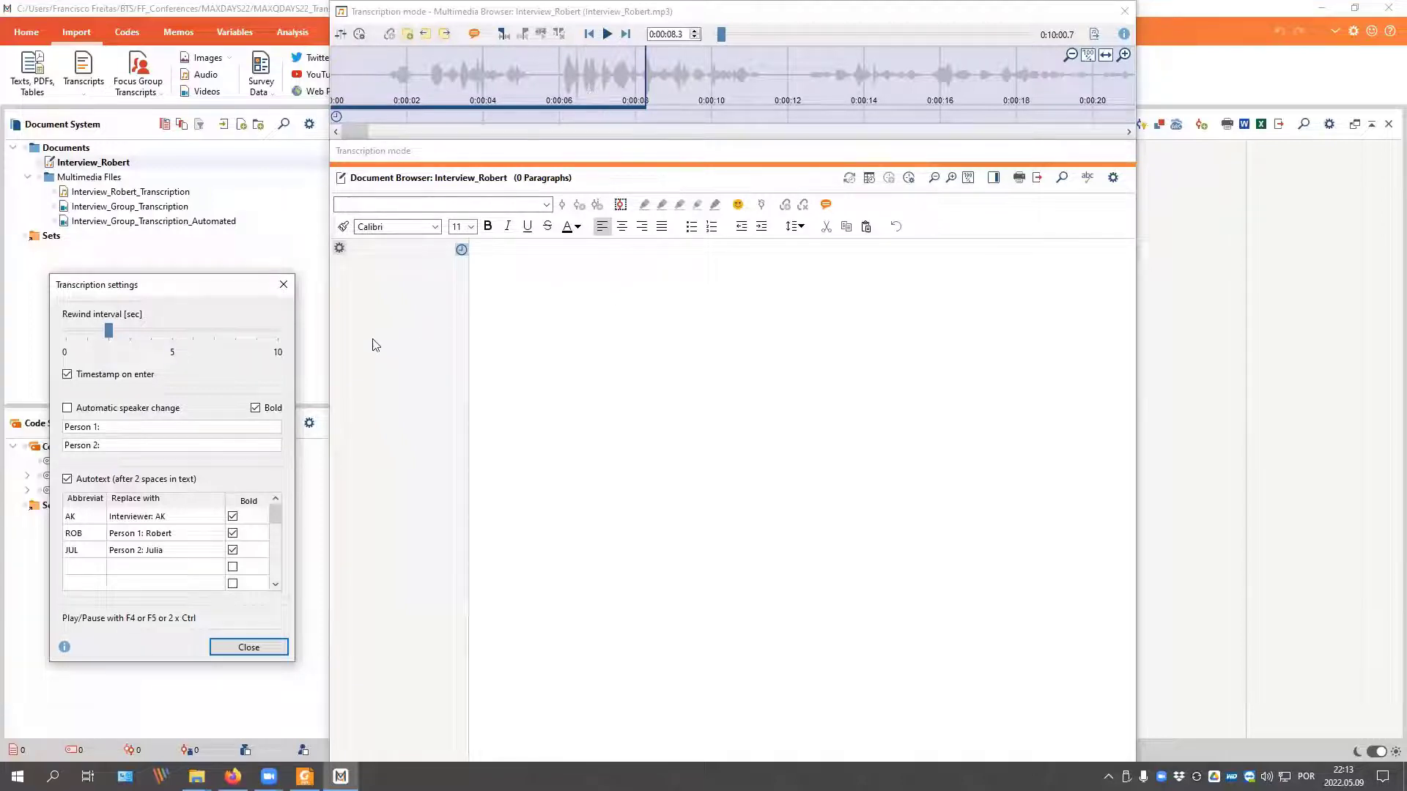
{"action": "left_click", "coordinate": [341, 34]}
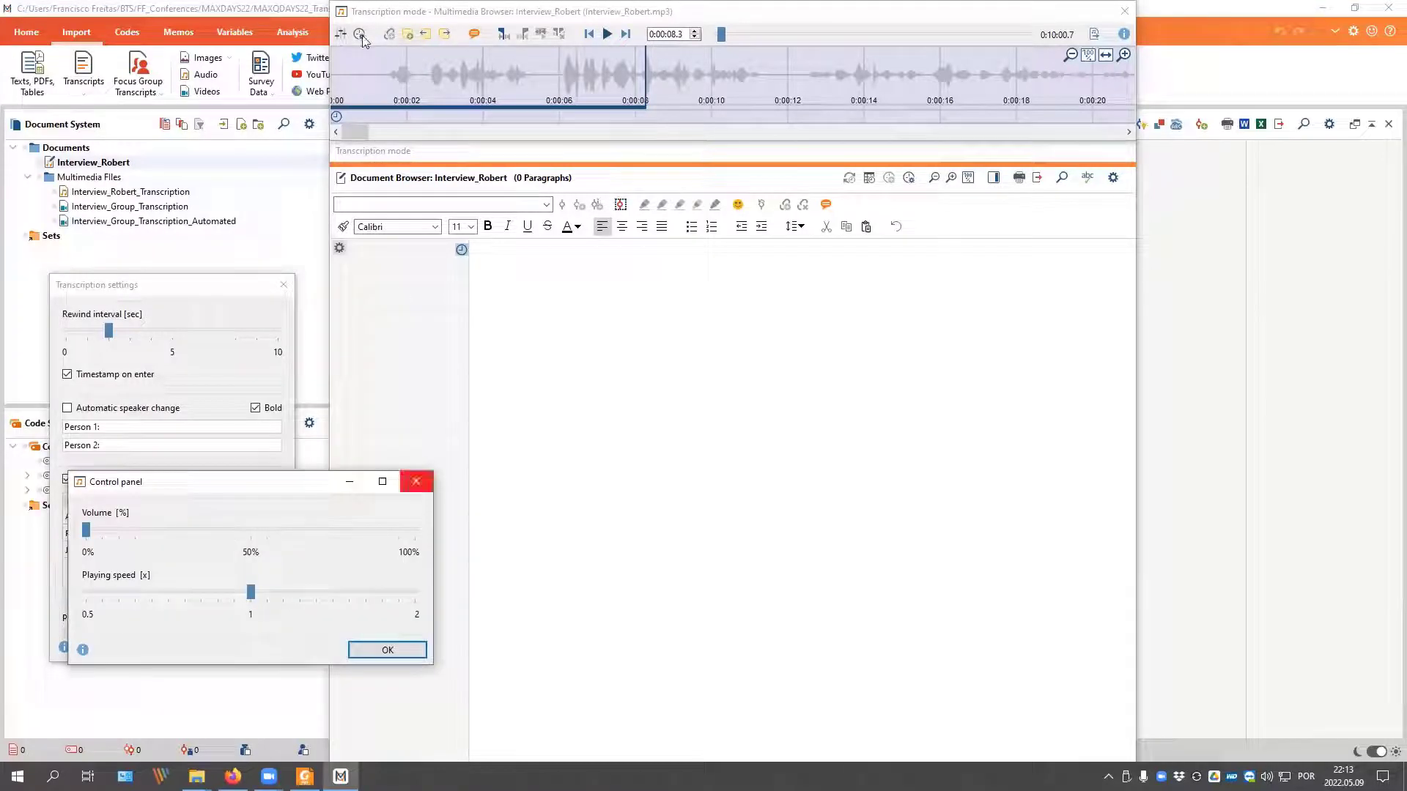
{"action": "left_click", "coordinate": [416, 481]}
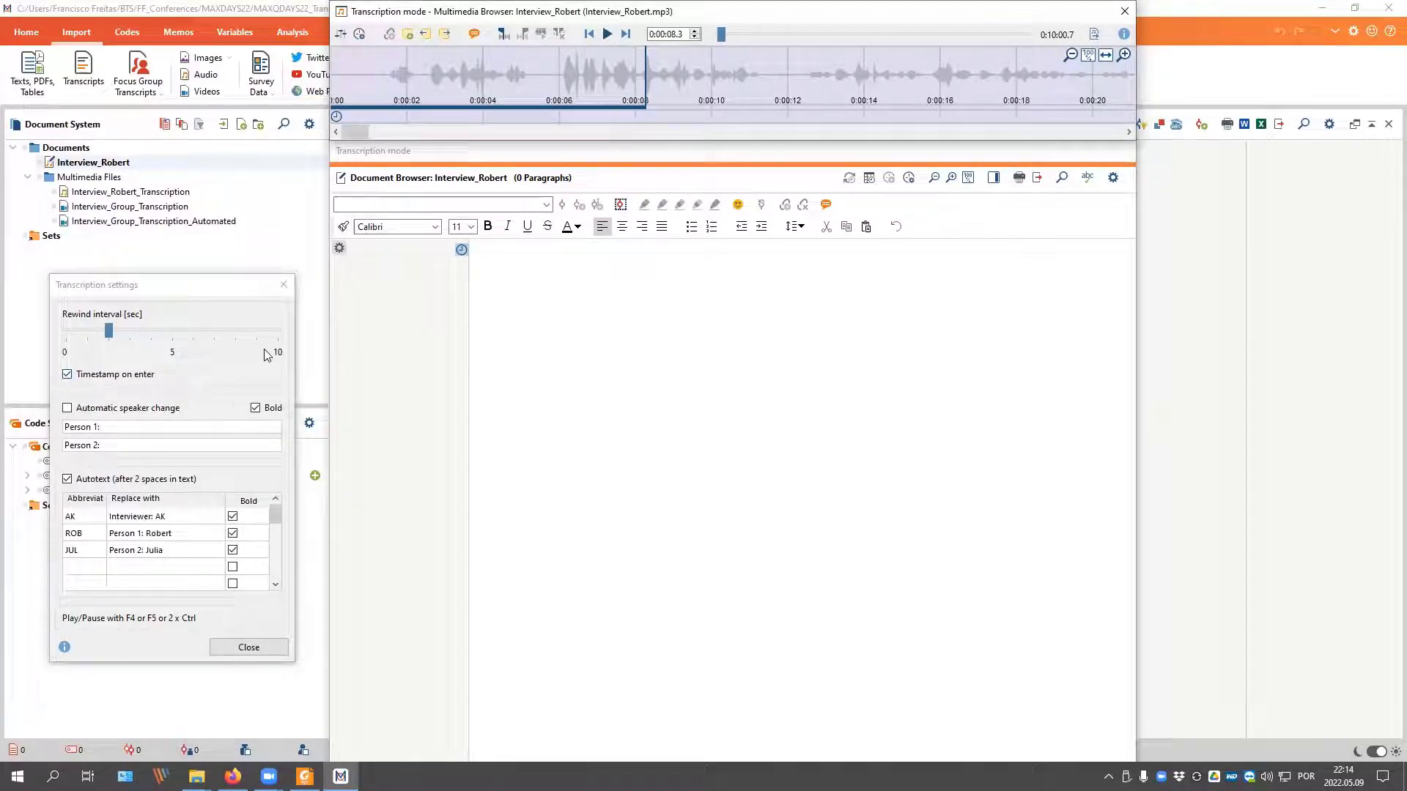
Step: Write the first transcript paragraph "Example of a transcritpion jon inside MAXQDA..." and a second paragraph "..."
{"action": "left_click", "coordinate": [499, 254]}
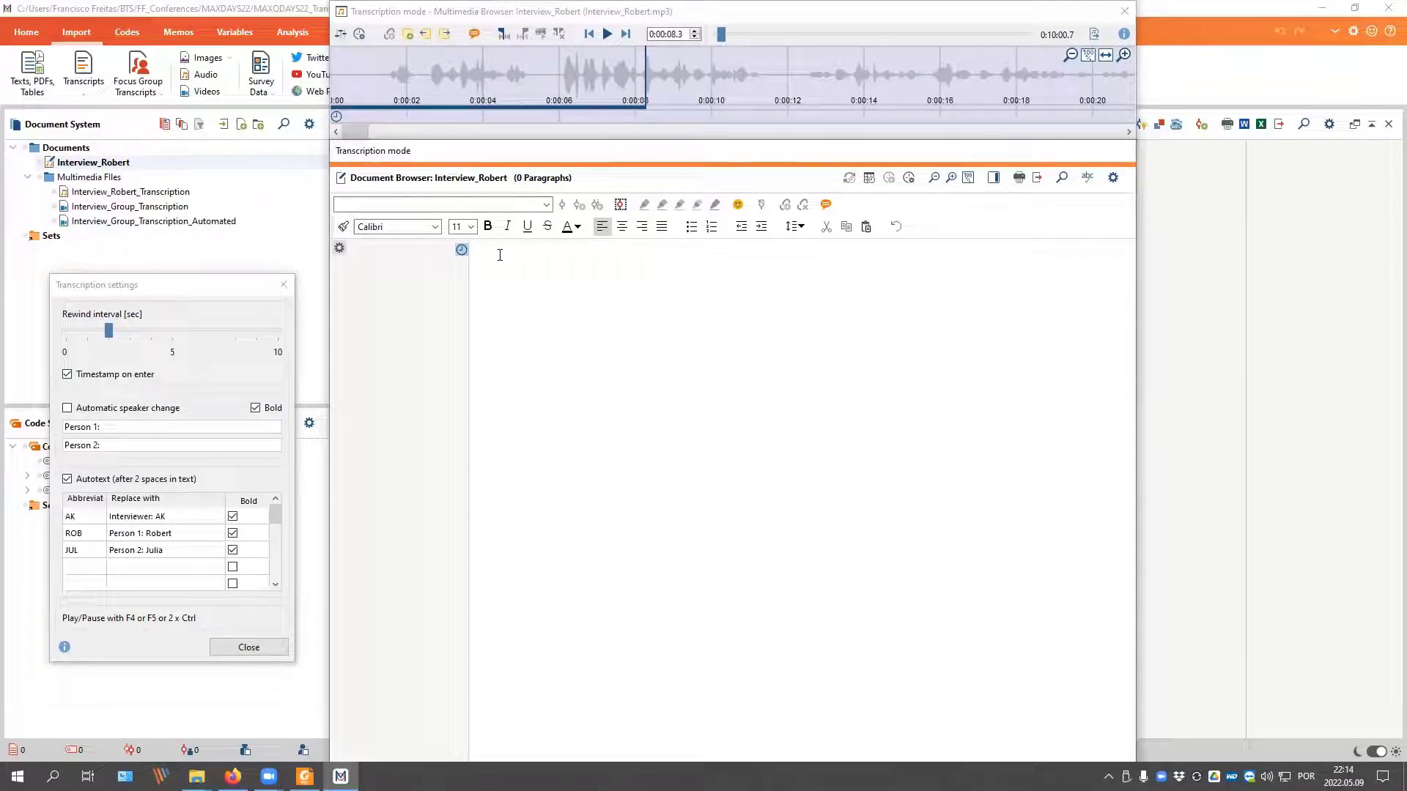
{"action": "type", "text": "Example of a transcritpion jon in"}
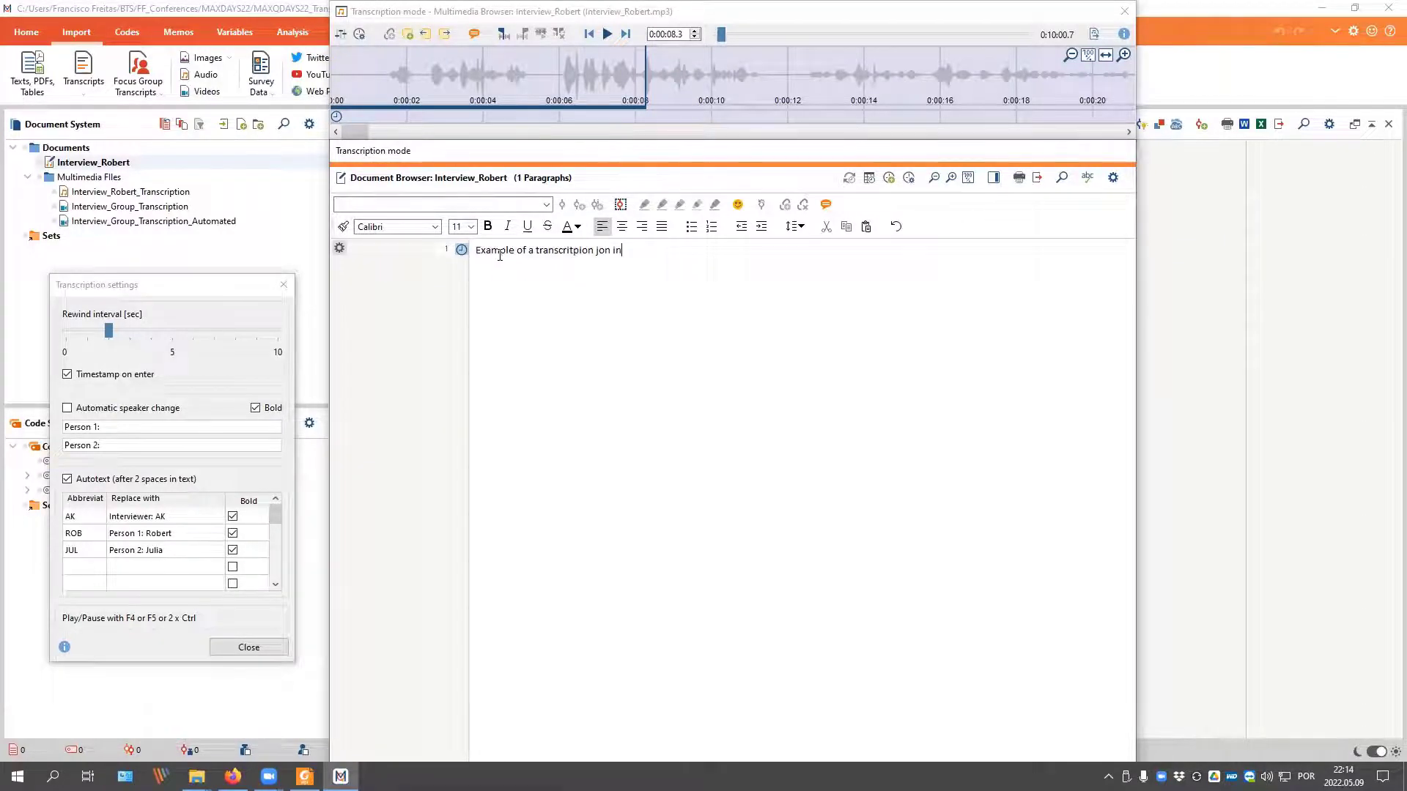
{"action": "type", "text": "side MAXQDA..."}
{"action": "key", "text": "Return"}
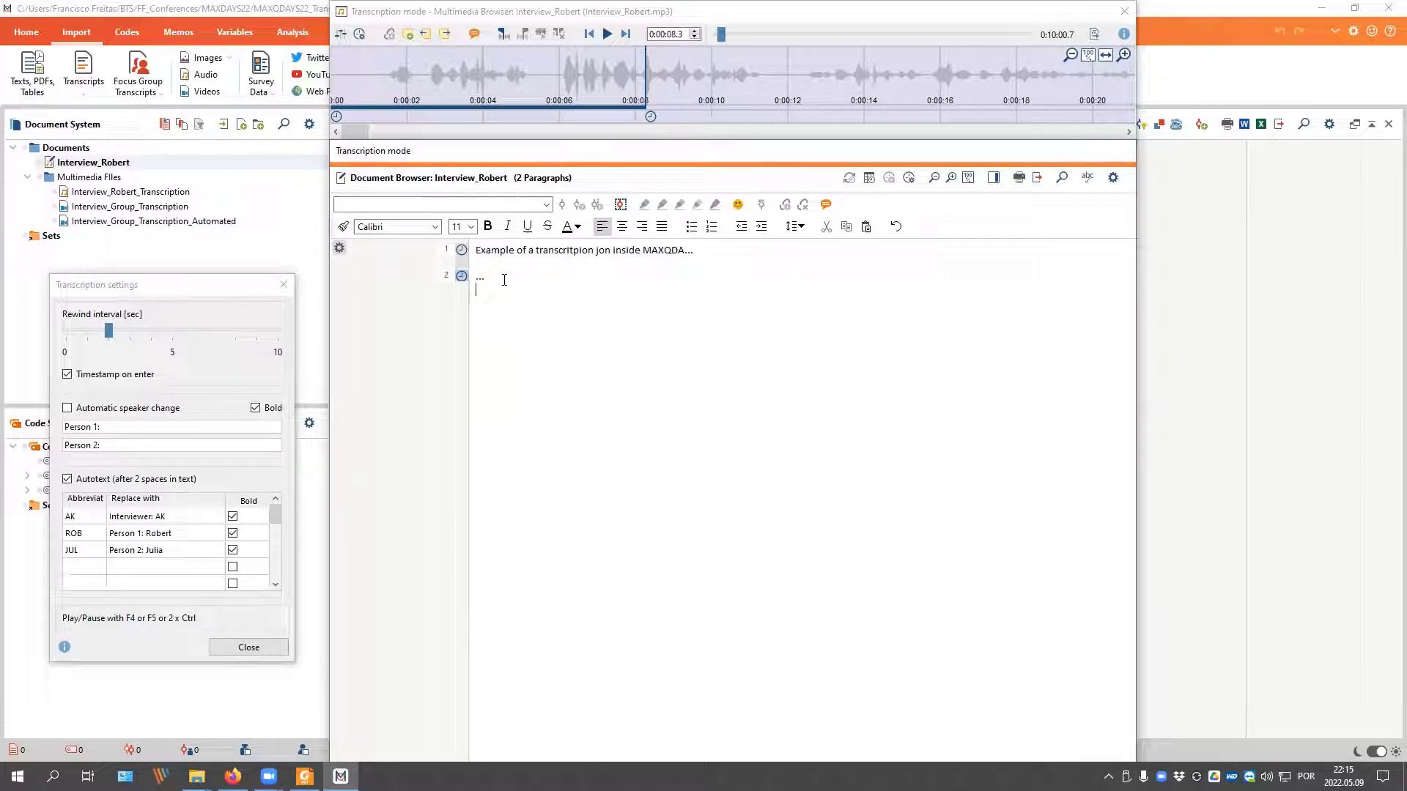
Step: Play the recording to about 0:00:12, pause it, and add a new timestamped paragraph reading "..."
{"action": "key", "text": "F4"}
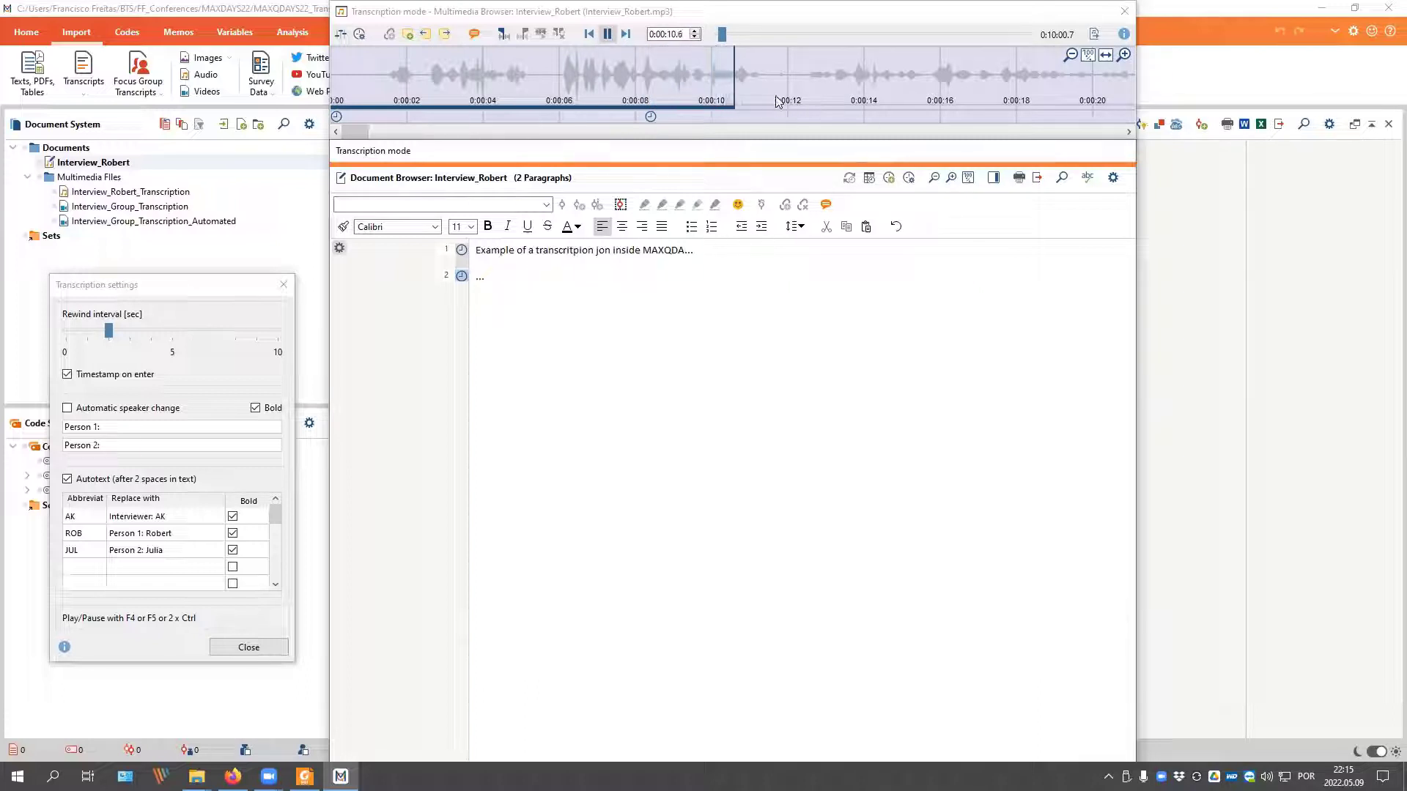
{"action": "key", "text": "F4"}
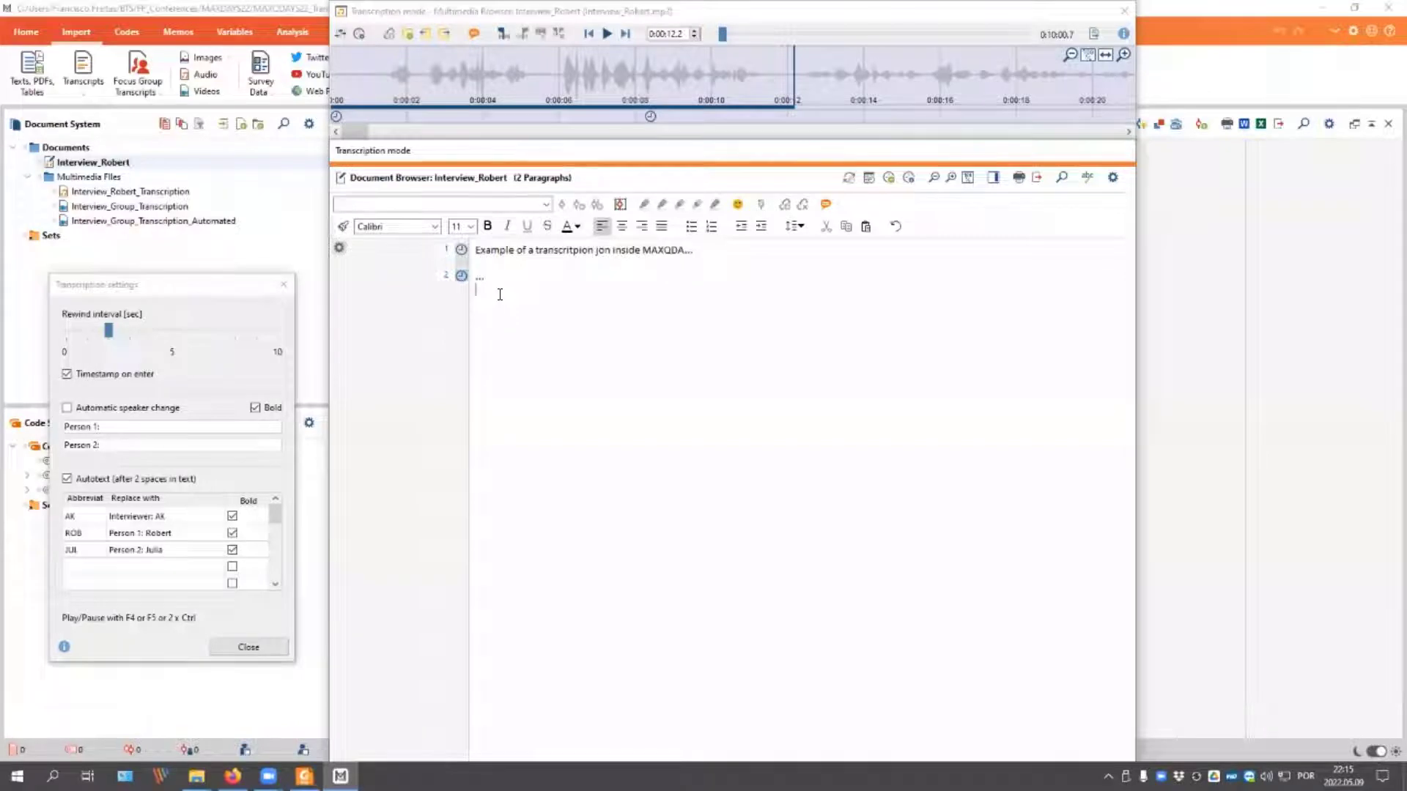
{"action": "key", "text": "Return"}
{"action": "type", "text": "..."}
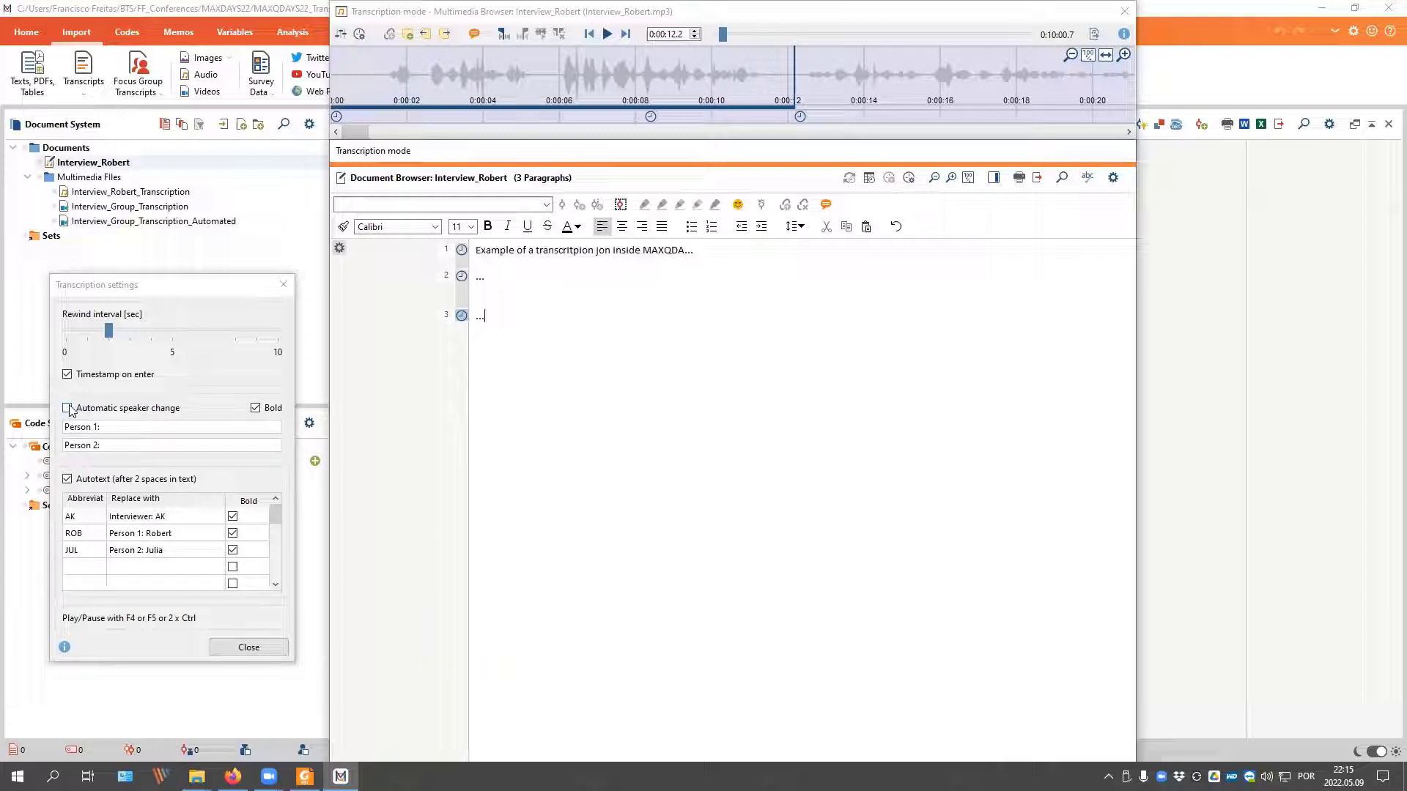
Step: Enable automatic speaker change in the transcription settings and return to the end of the transcript
{"action": "left_click", "coordinate": [67, 408]}
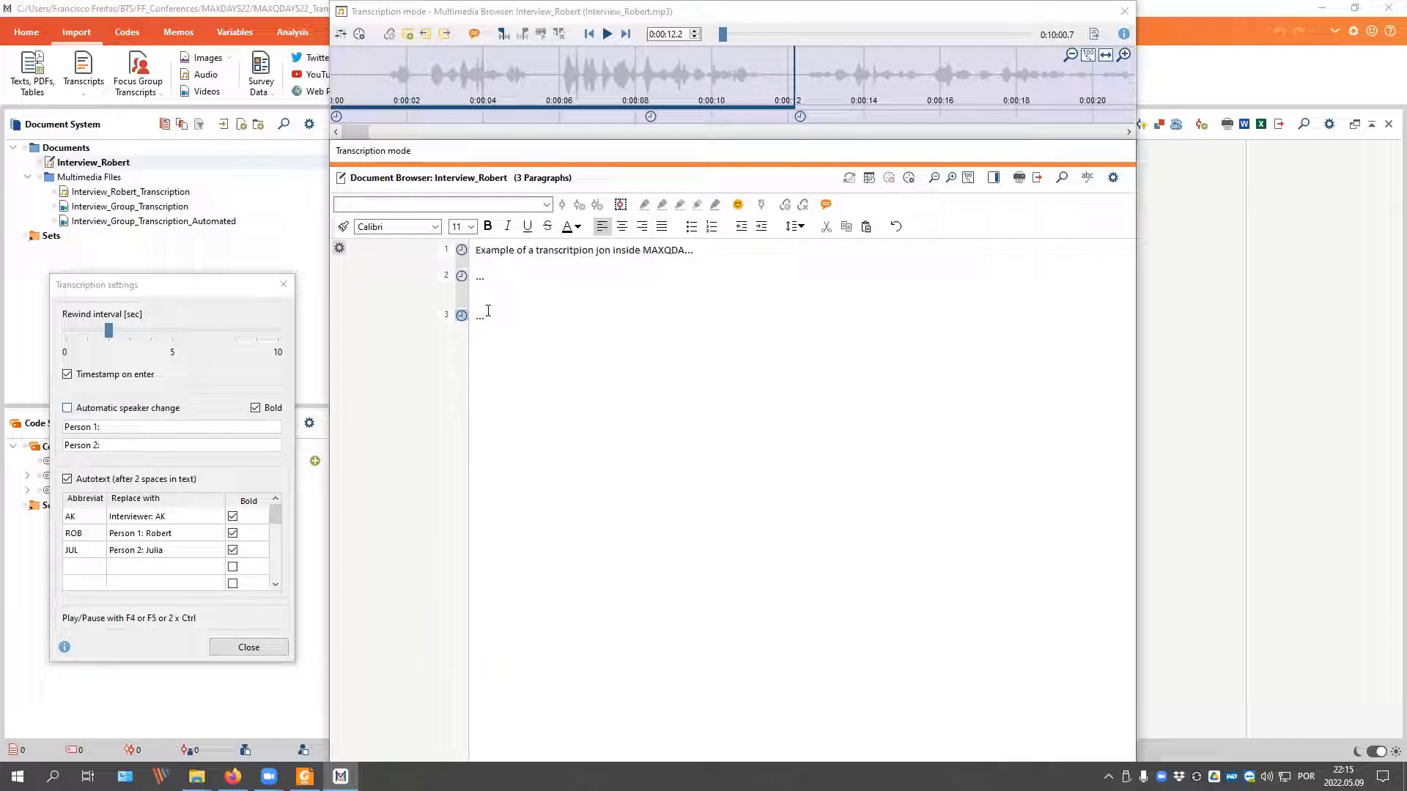
{"action": "left_click", "coordinate": [532, 324]}
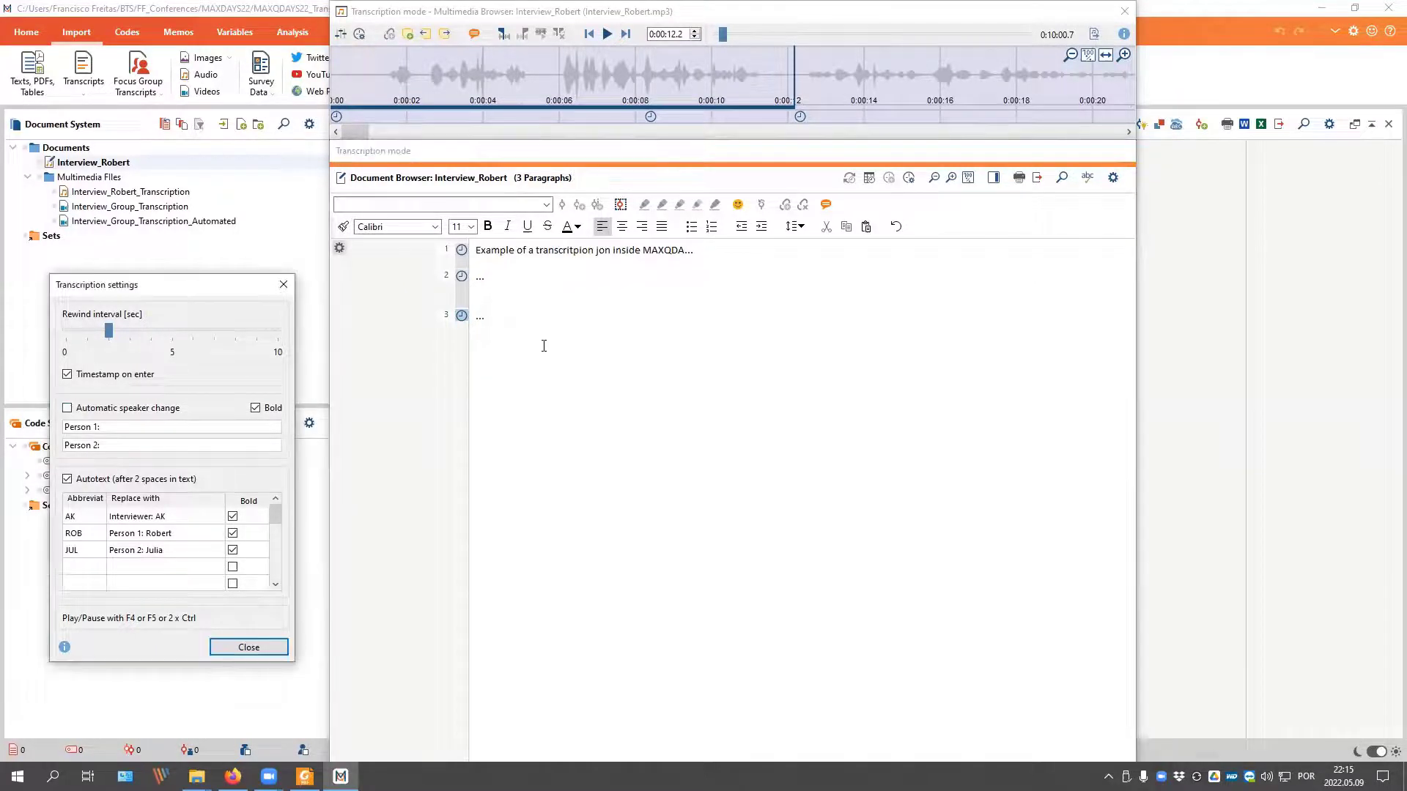
{"action": "left_click", "coordinate": [148, 399]}
{"action": "left_click", "coordinate": [502, 353]}
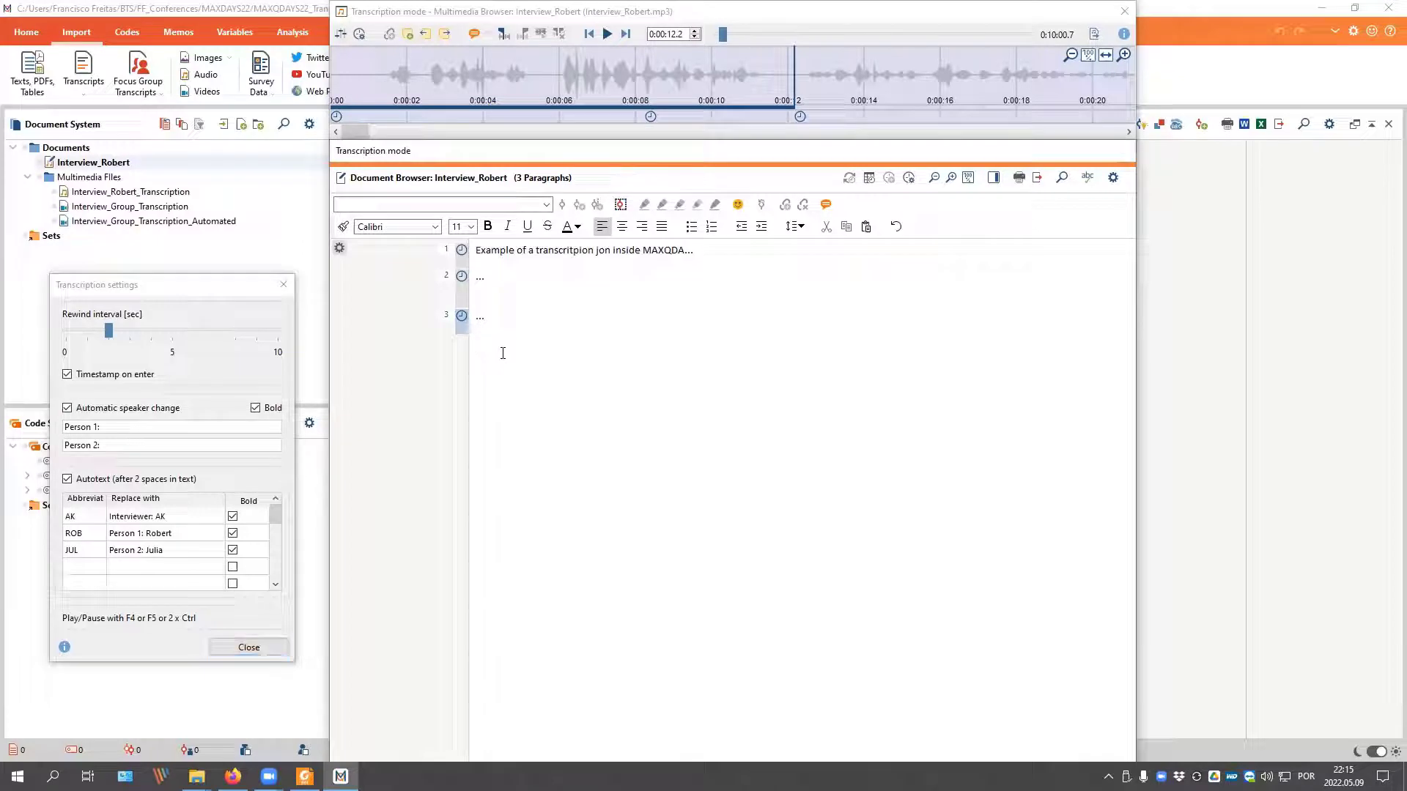
Step: Add a Person 1 paragraph reading "continuing the transcription..." followed by a Person 2 paragraph reading "..."
{"action": "key", "text": "Return"}
{"action": "type", "text": "cont"}
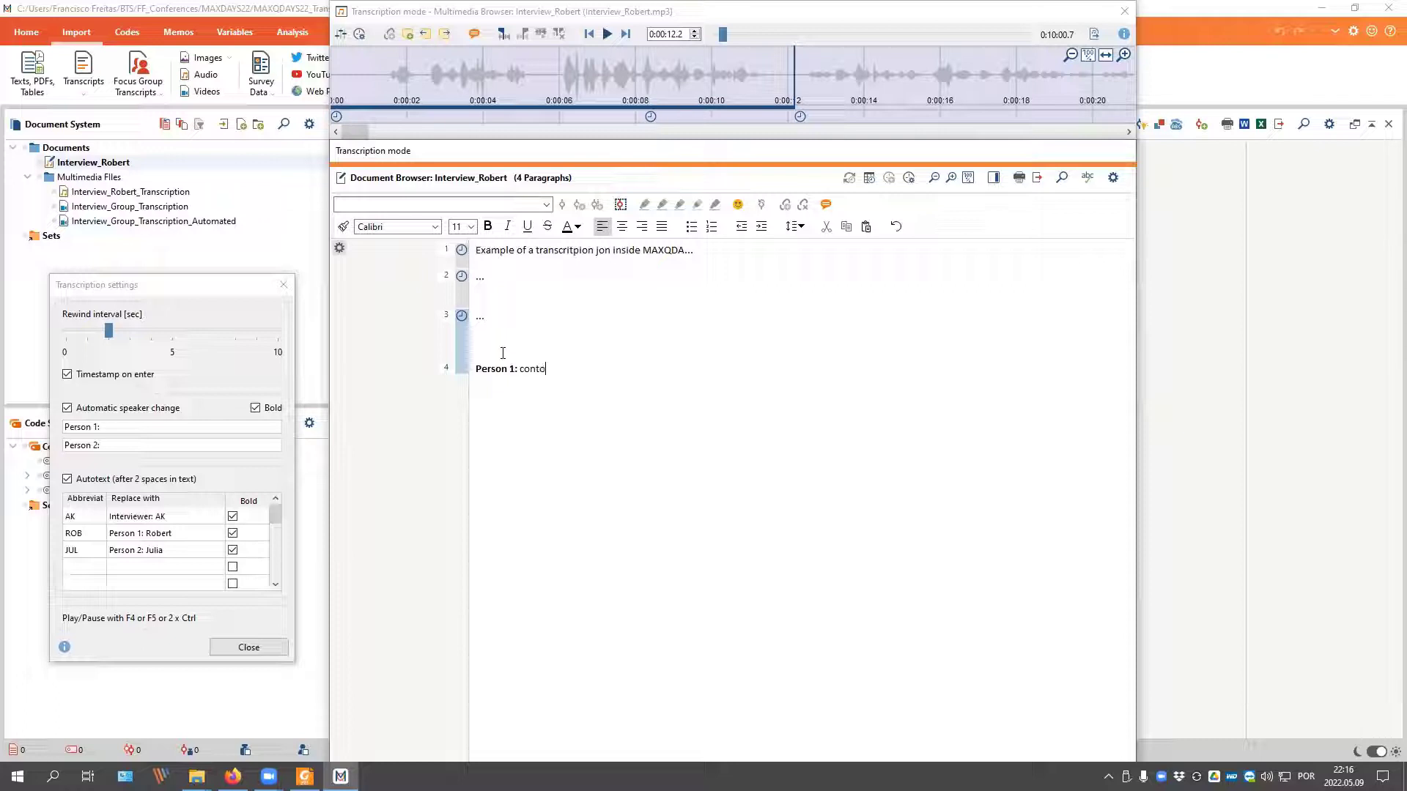
{"action": "type", "text": "inuing"}
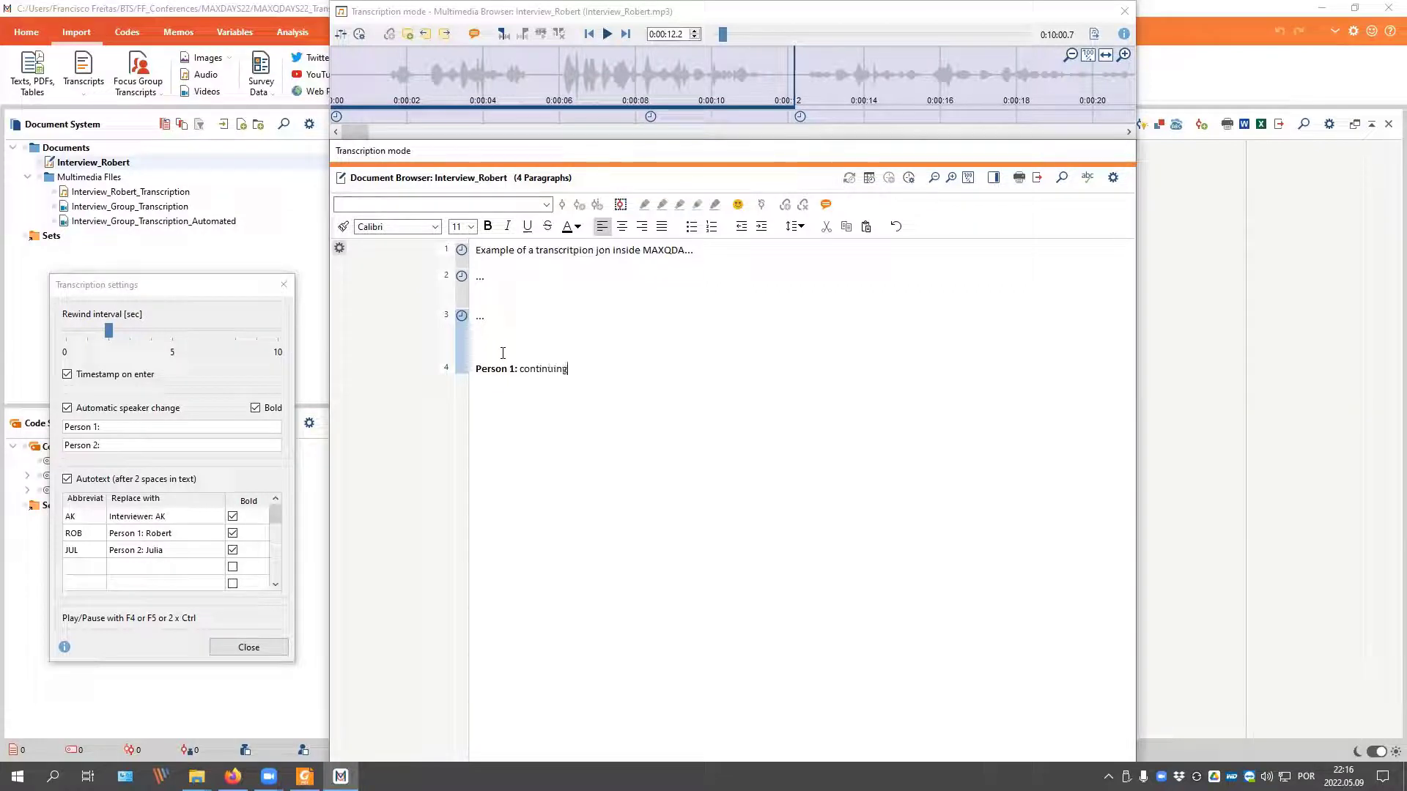
{"action": "type", "text": " the transcription"}
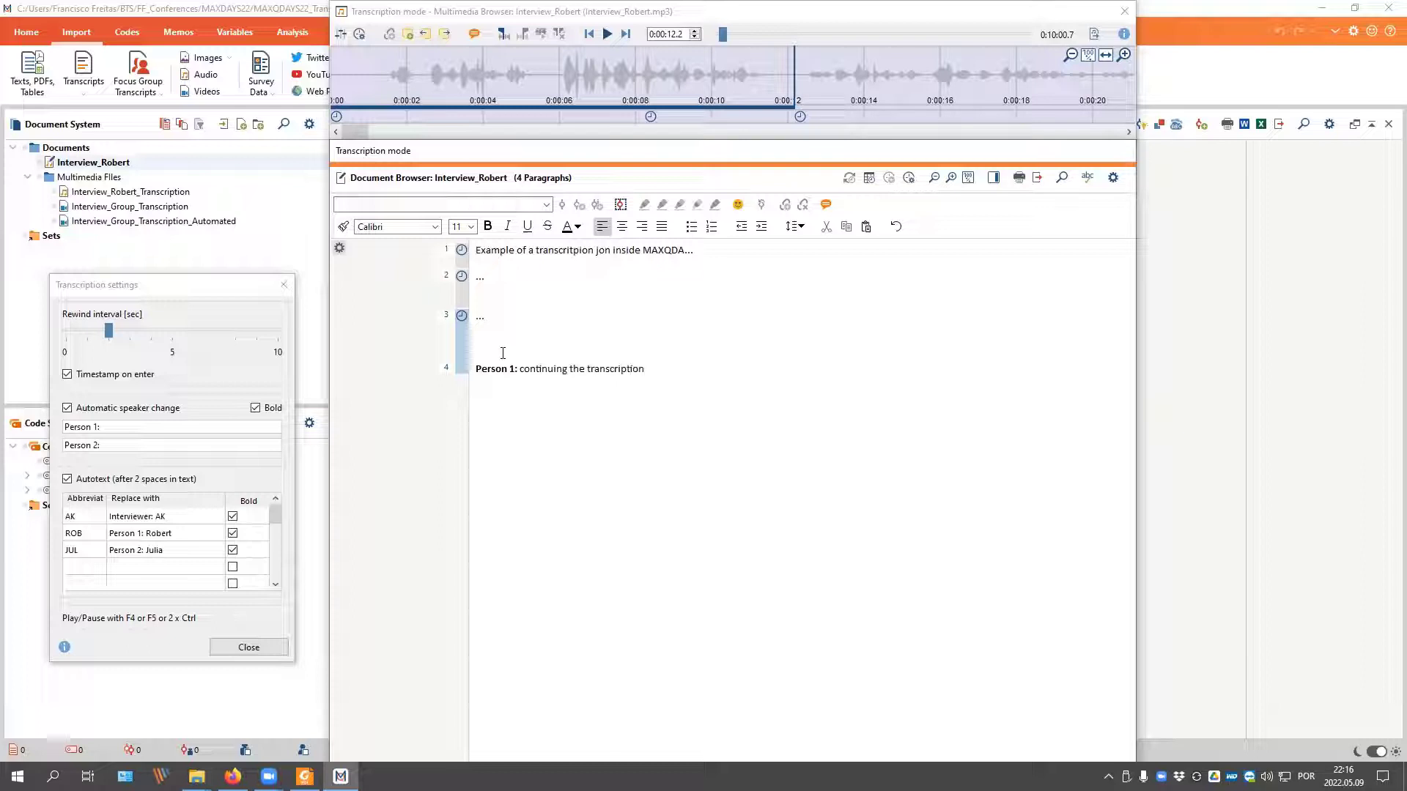
{"action": "type", "text": "..."}
{"action": "key", "text": "Return"}
{"action": "type", "text": "..."}
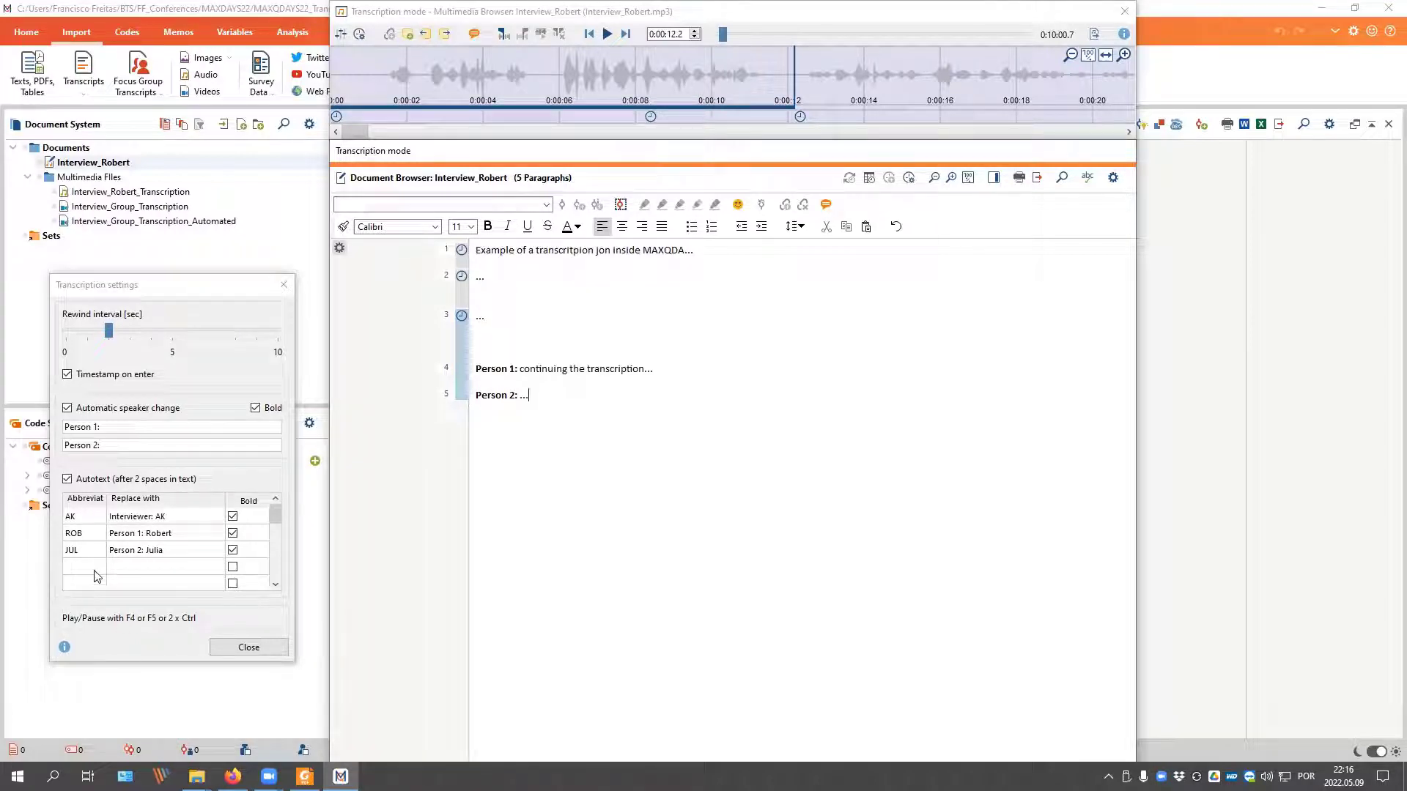
{"action": "scroll", "coordinate": [279, 585], "scroll_direction": "down", "scroll_amount": 5}
{"action": "scroll", "coordinate": [93, 576], "scroll_direction": "up", "scroll_amount": 5}
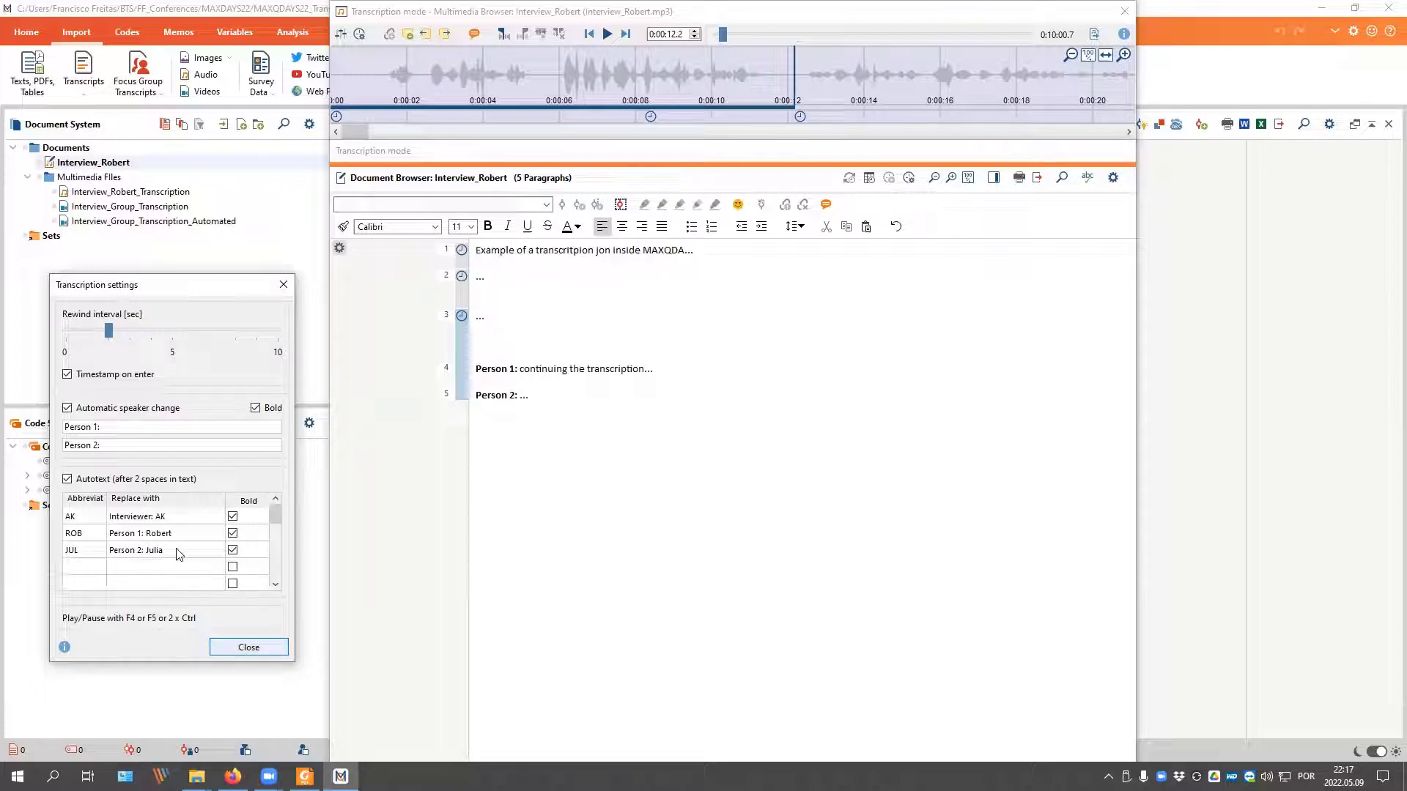
Step: Remove the "Person 2:" prefix from the replacement text of the JUL autotext entry
{"action": "left_click", "coordinate": [140, 549]}
{"action": "left_click", "coordinate": [140, 549]}
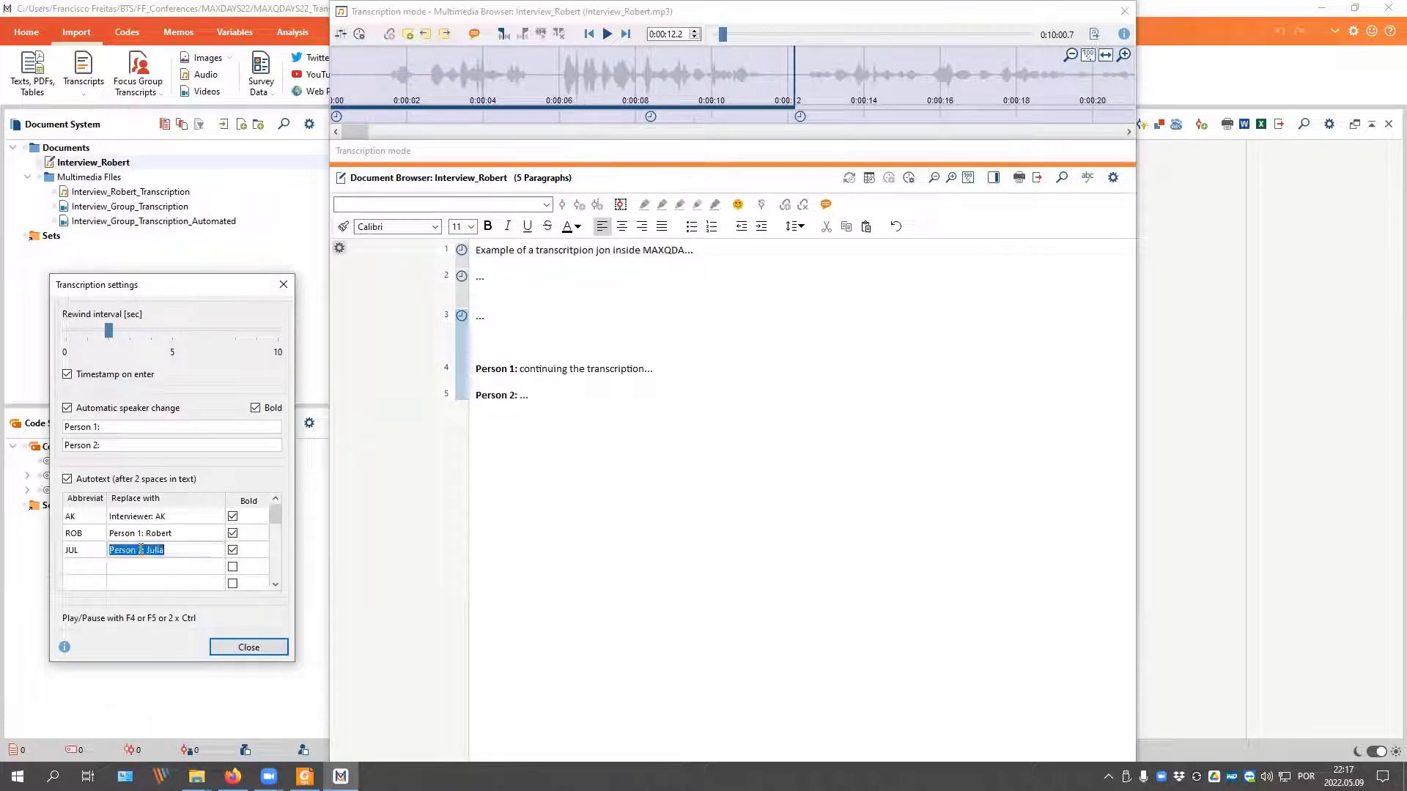
{"action": "key", "text": "End"}
{"action": "left_click_drag", "start_coordinate": [150, 550], "coordinate": [42, 547]}
{"action": "key", "text": "BackSpace"}
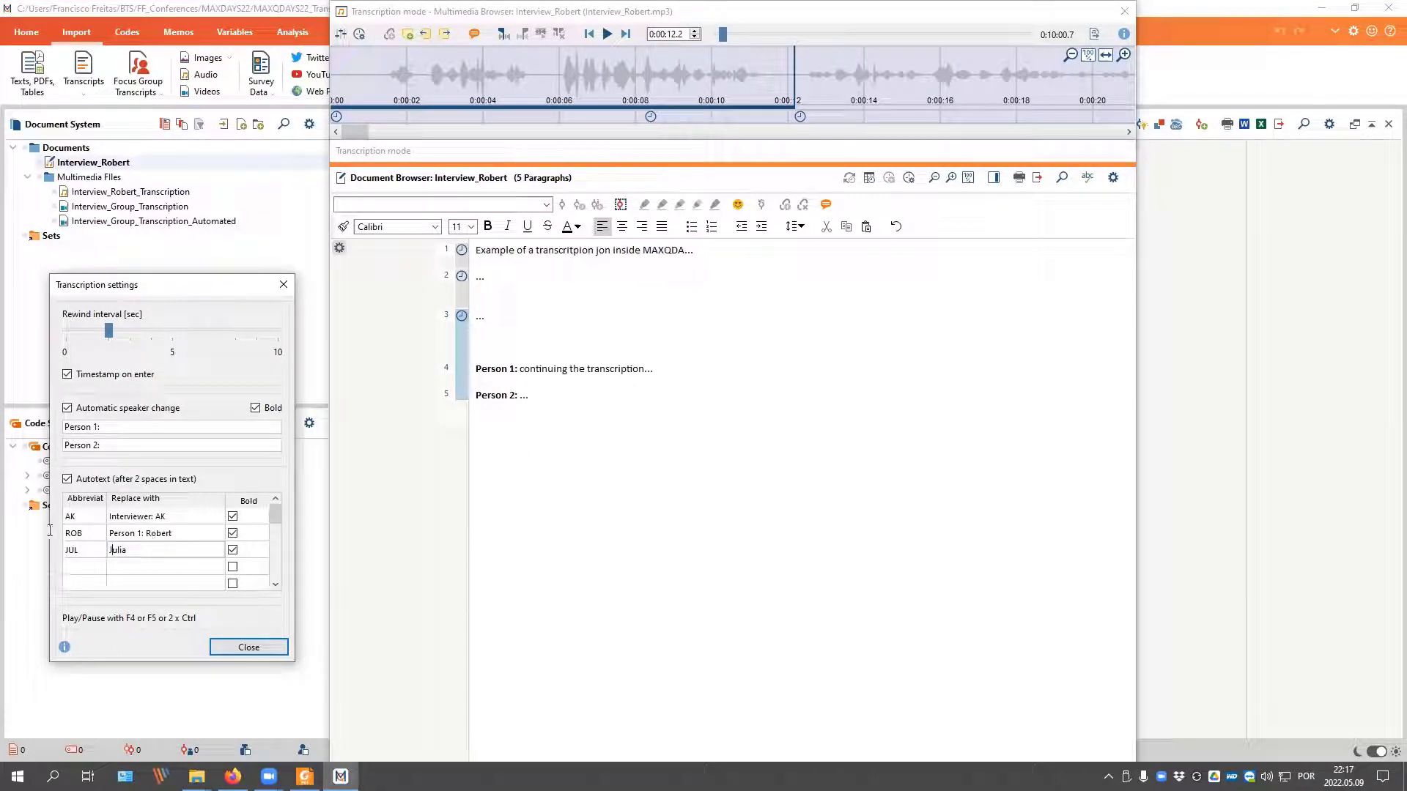
Step: Remove the "Person 1:" prefix from the ROB autotext replacement and close the transcription settings
{"action": "left_click", "coordinate": [147, 533]}
{"action": "left_click_drag", "start_coordinate": [147, 533], "coordinate": [108, 533]}
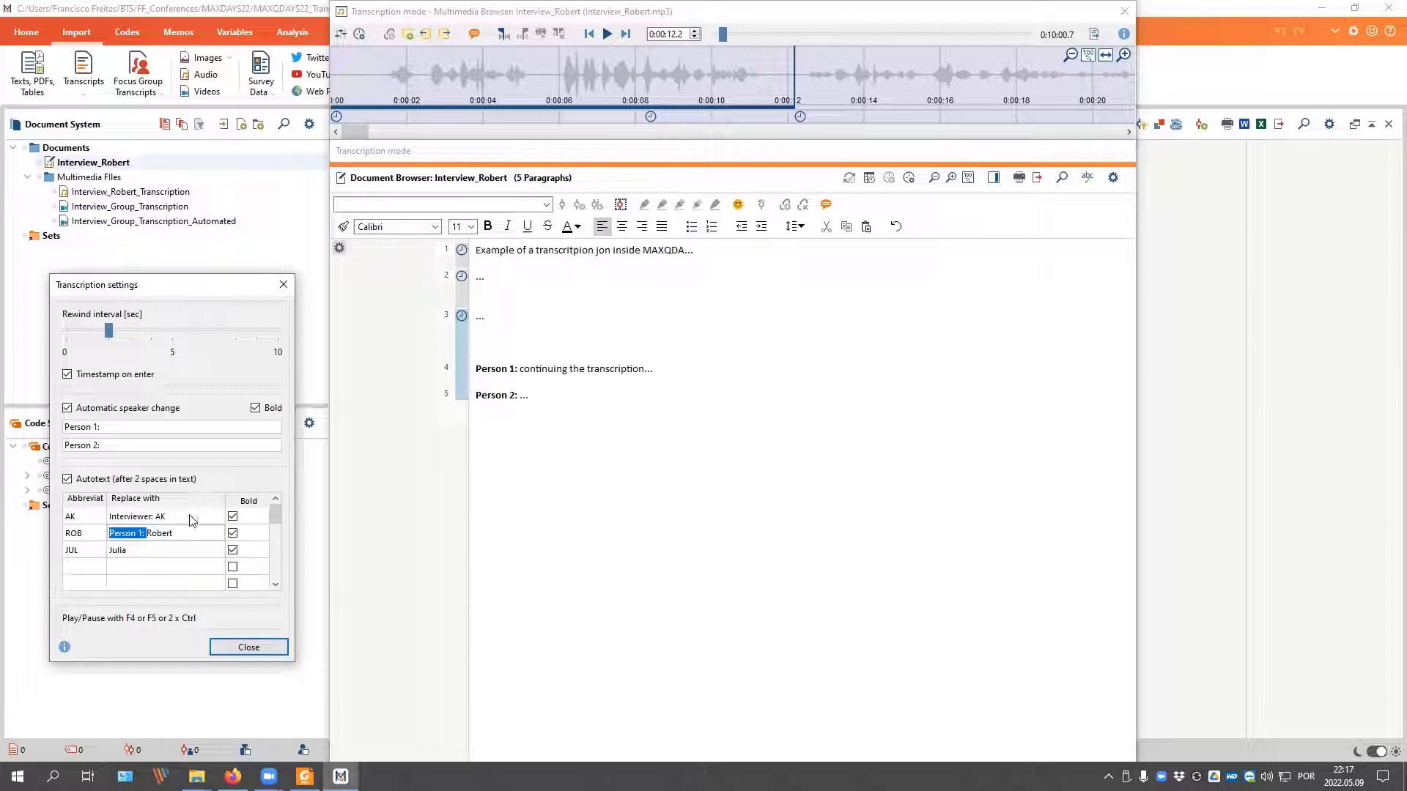
{"action": "key", "text": "BackSpace"}
{"action": "left_click", "coordinate": [162, 516]}
{"action": "left_click", "coordinate": [162, 516]}
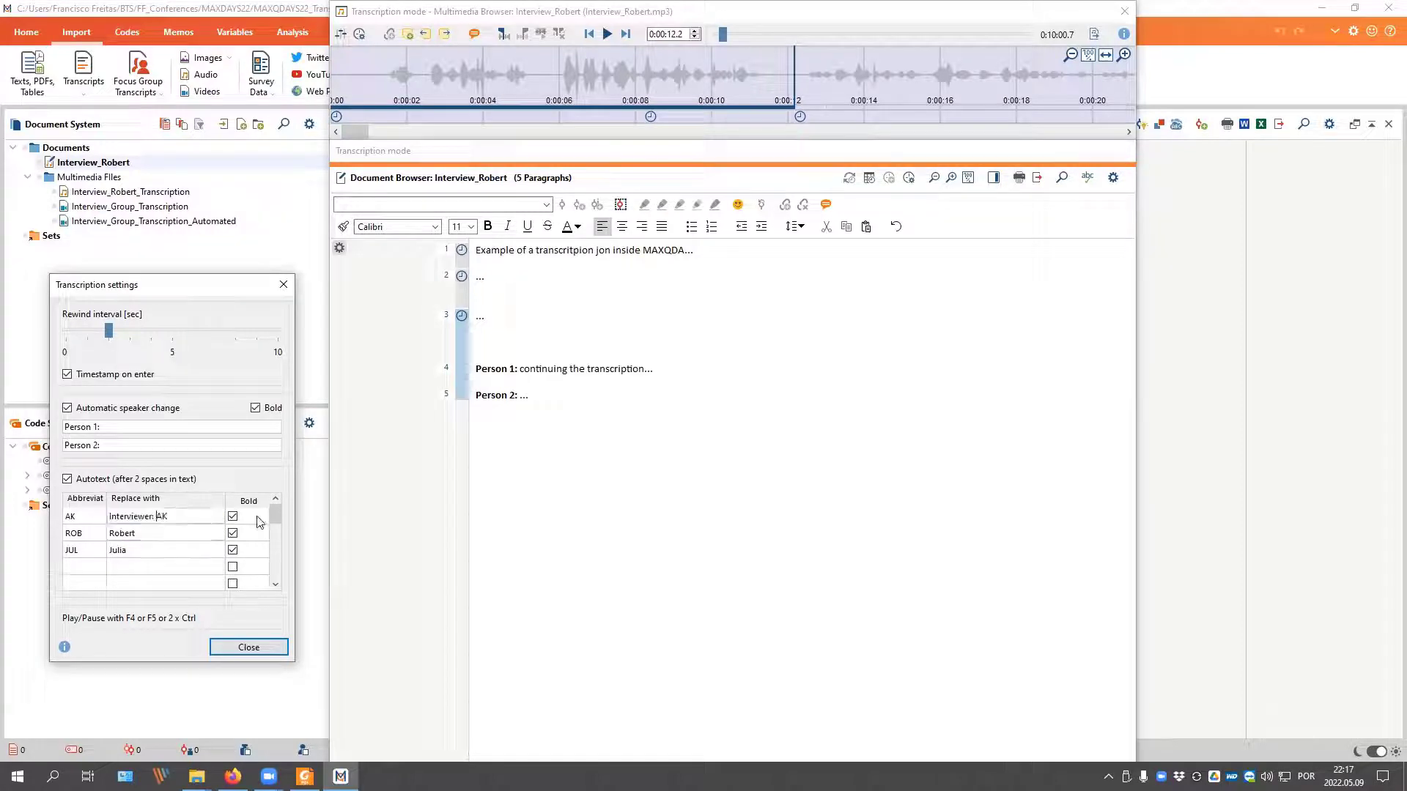
{"action": "left_click", "coordinate": [148, 533]}
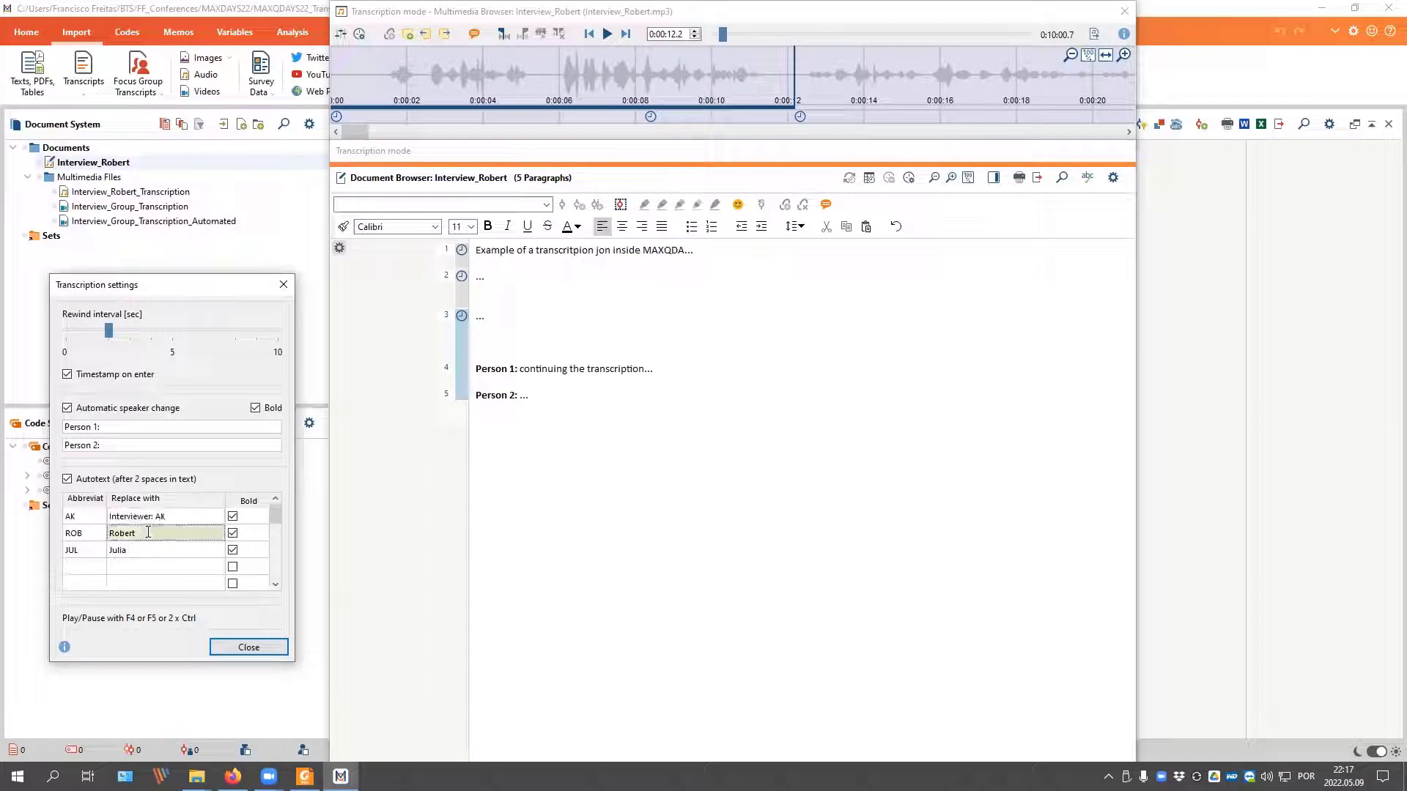
{"action": "left_click", "coordinate": [148, 533]}
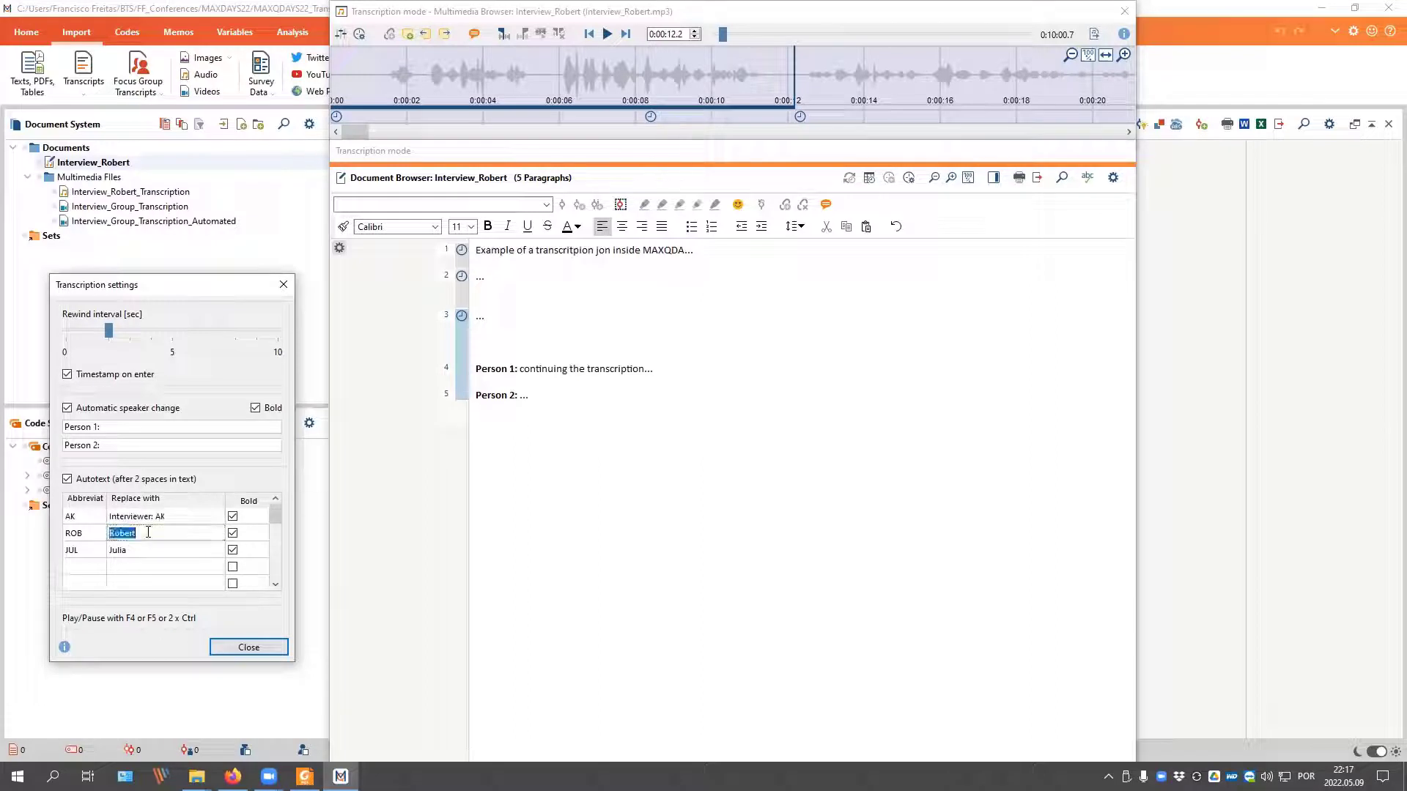
{"action": "left_click", "coordinate": [229, 655]}
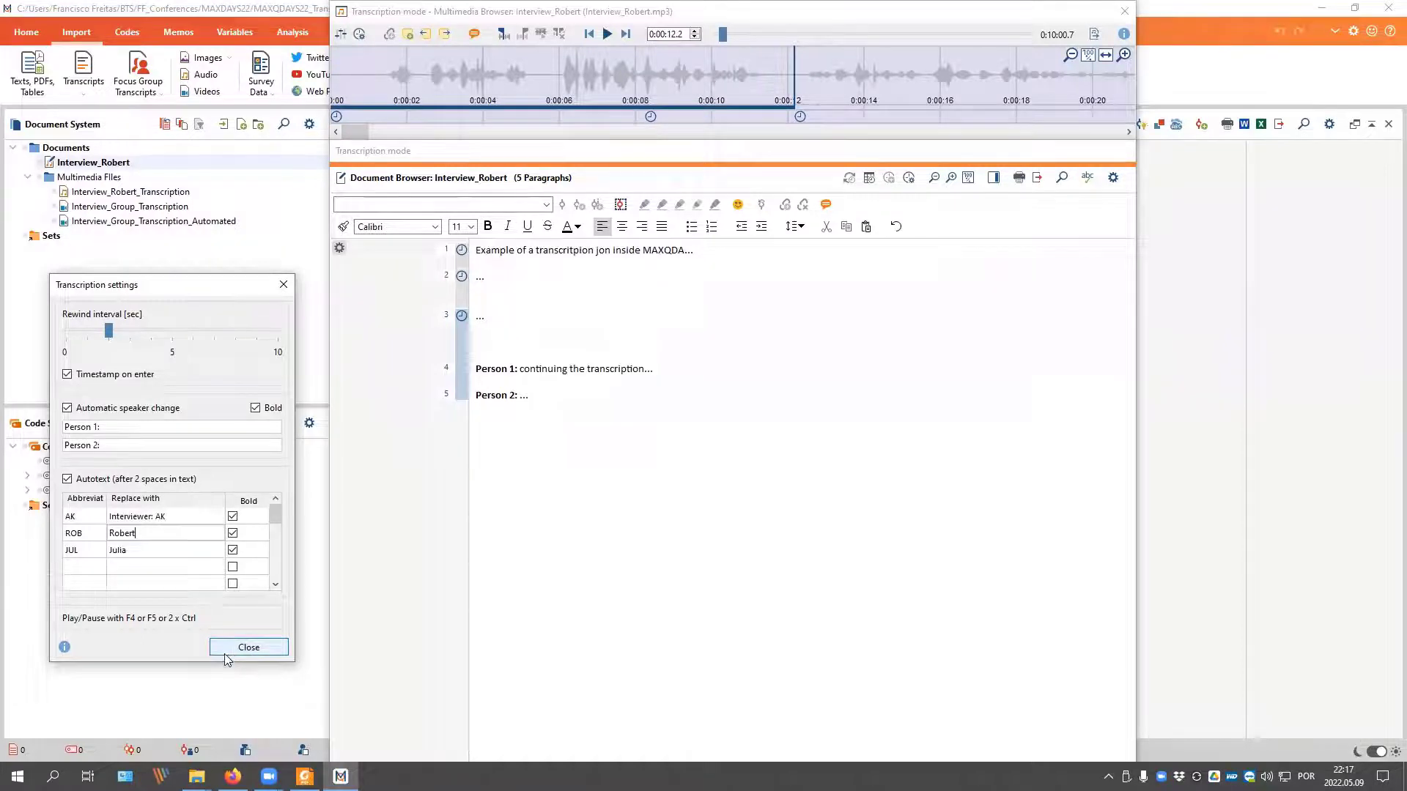
Step: Add empty Person 1 and Person 2 speaker paragraphs at the transcript's end and close transcription mode
{"action": "left_click", "coordinate": [572, 395]}
{"action": "key", "text": "Return"}
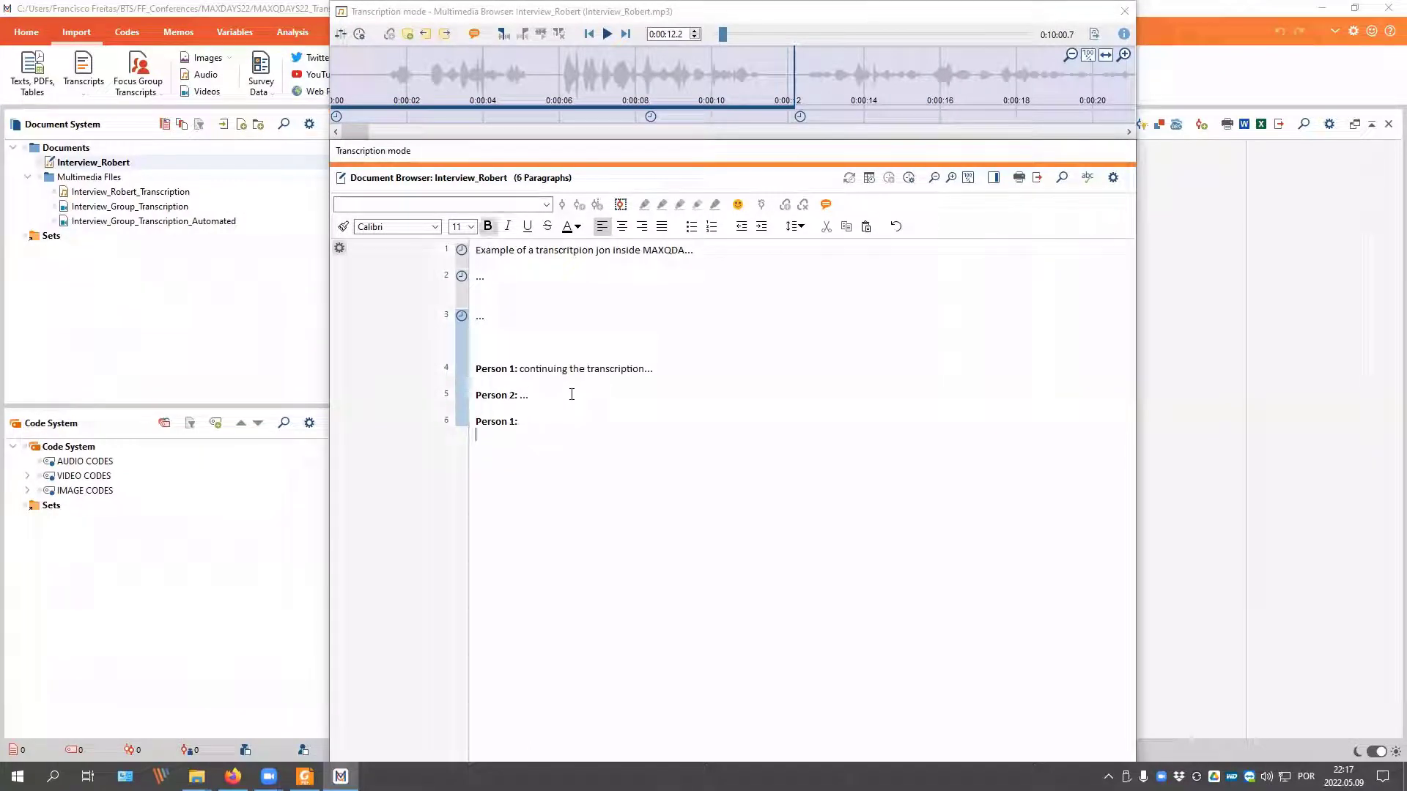
{"action": "key", "text": "Return"}
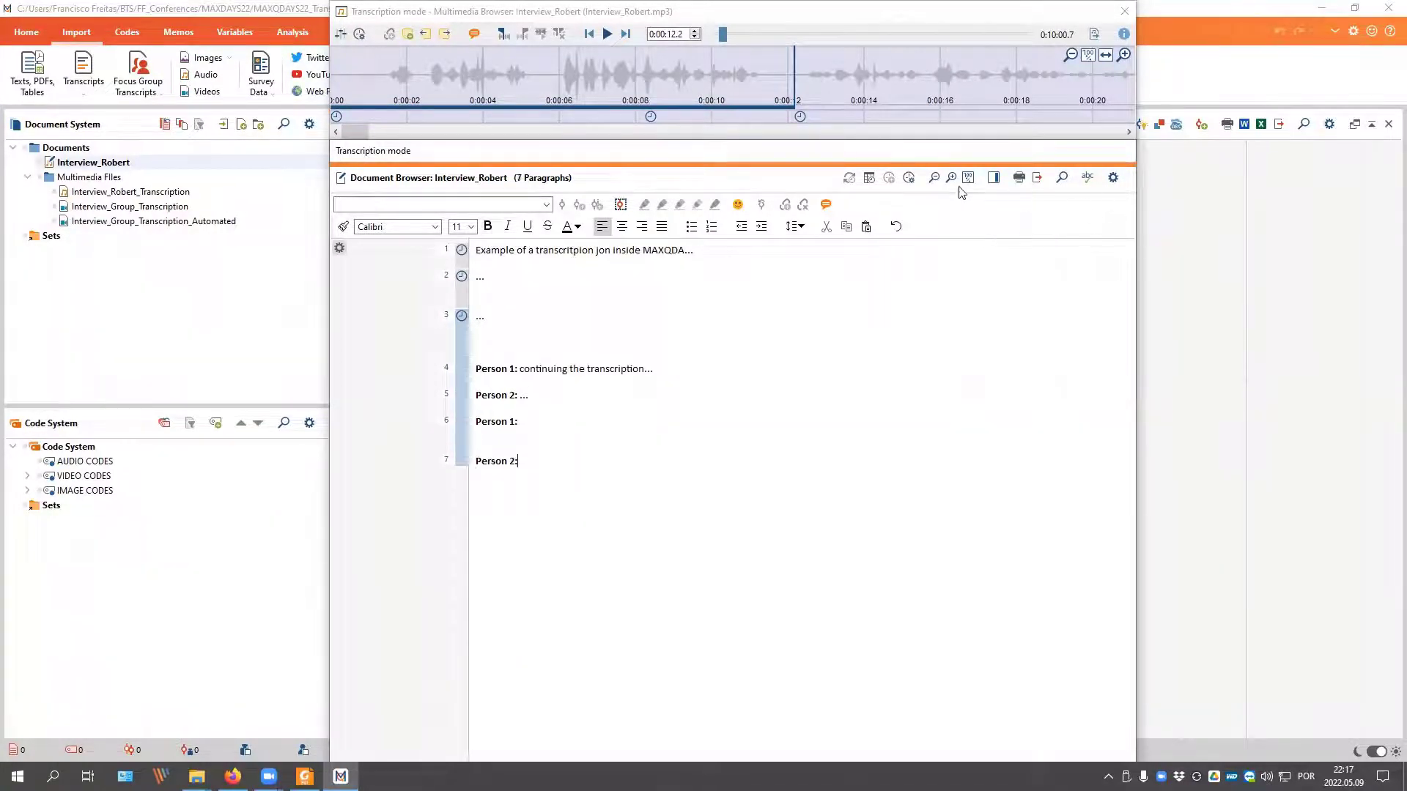
{"action": "left_click", "coordinate": [1124, 11]}
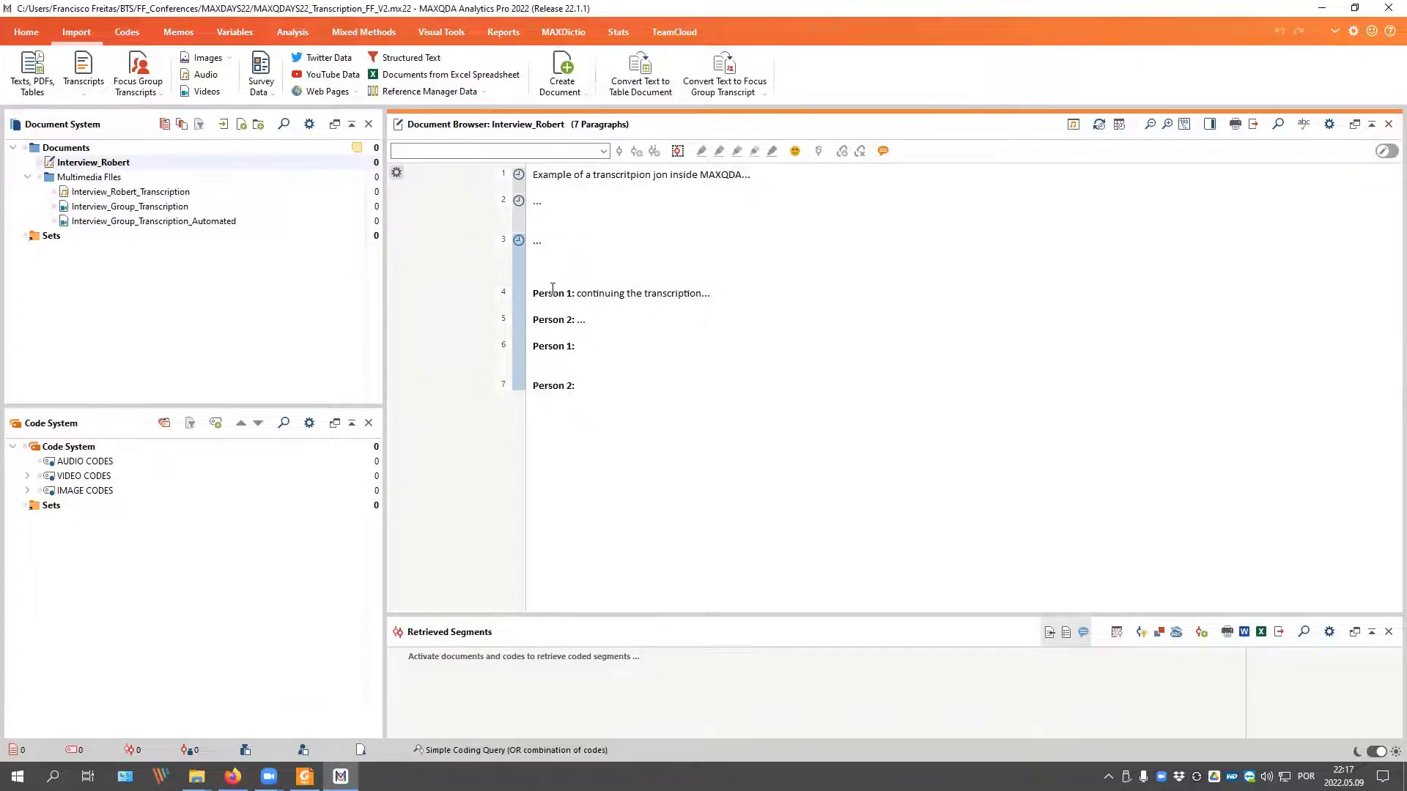
Step: Turn on edit mode for the Interview_Robert transcript and remove the surplus blank line after the third paragraph
{"action": "key", "text": "ctrl+e"}
{"action": "key", "text": "BackSpace"}
{"action": "key", "text": "BackSpace"}
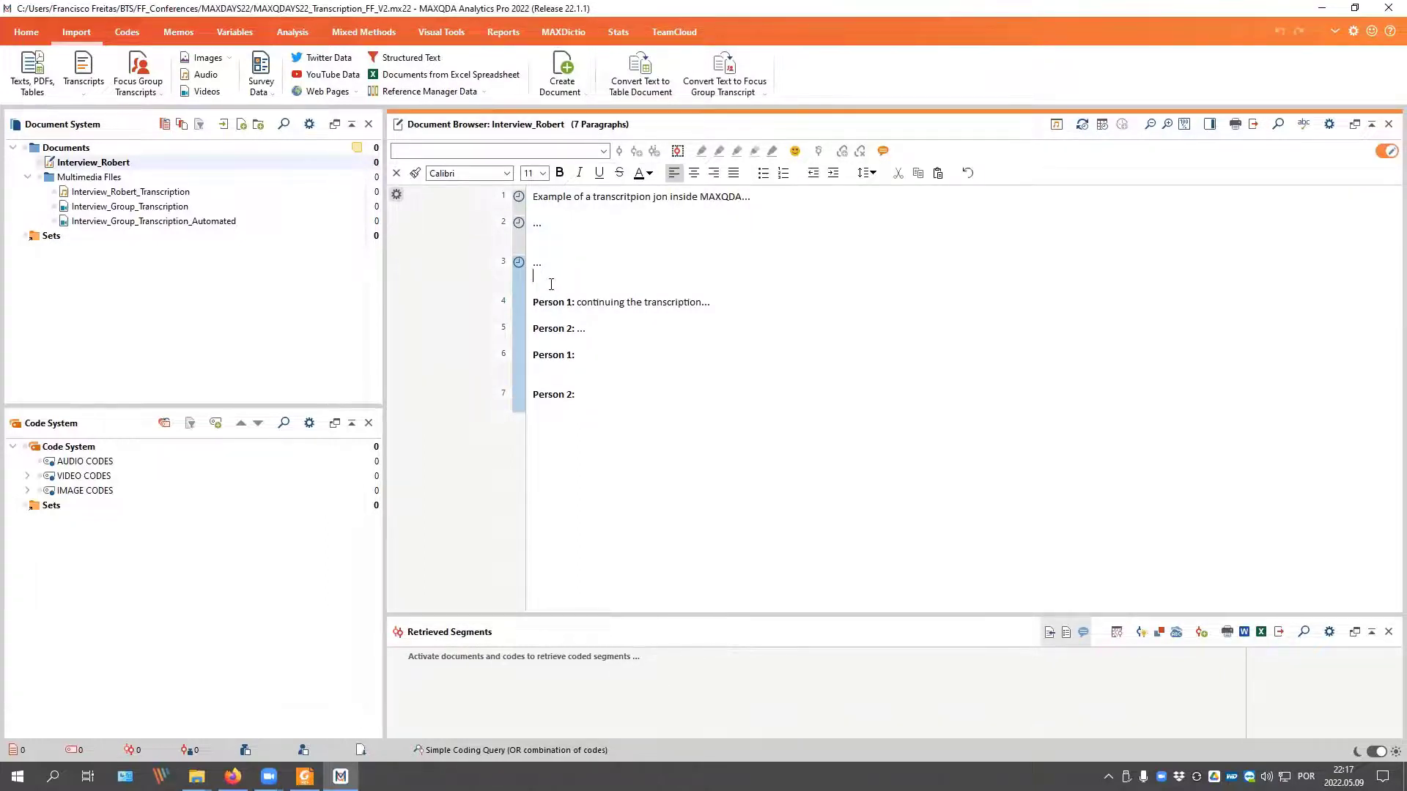
{"action": "type", "text": "."}
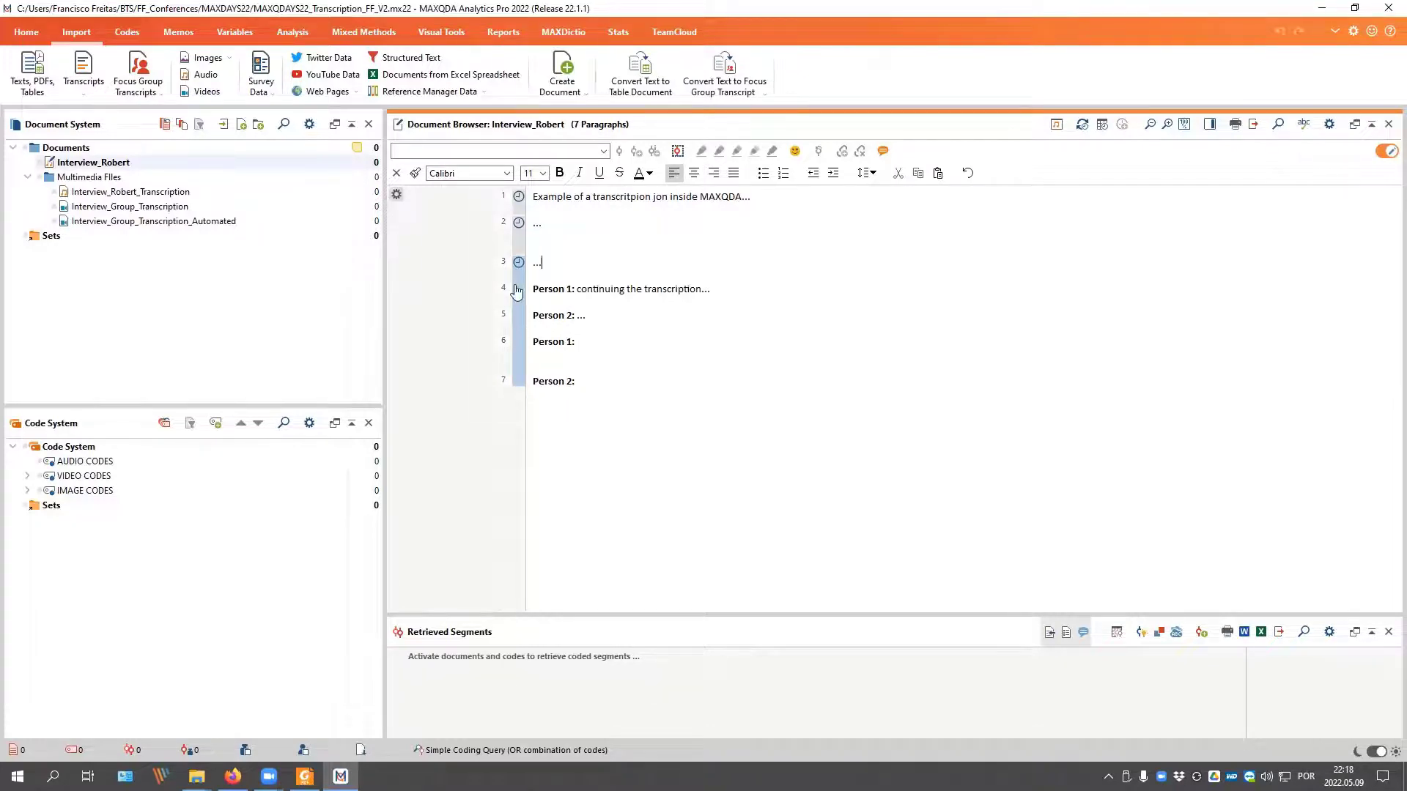
Step: Delete all Person 1 and Person 2 paragraphs from the transcript and leave edit mode
{"action": "key", "text": "Down"}
{"action": "key", "text": "Down"}
{"action": "key", "text": "End"}
{"action": "key", "text": "shift+ctrl+End"}
{"action": "key", "text": "shift+Up"}
{"action": "key", "text": "shift+Up"}
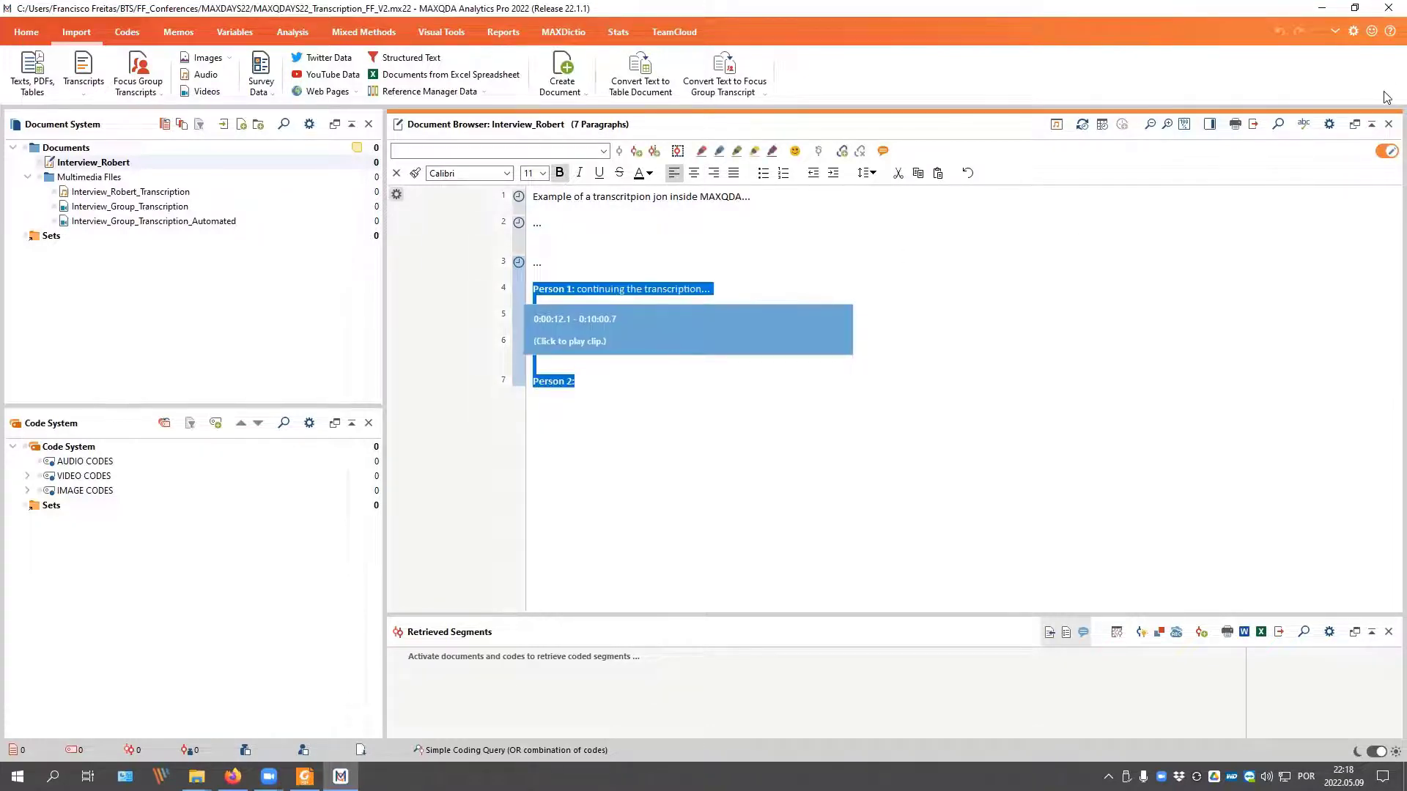
{"action": "key", "text": "Delete"}
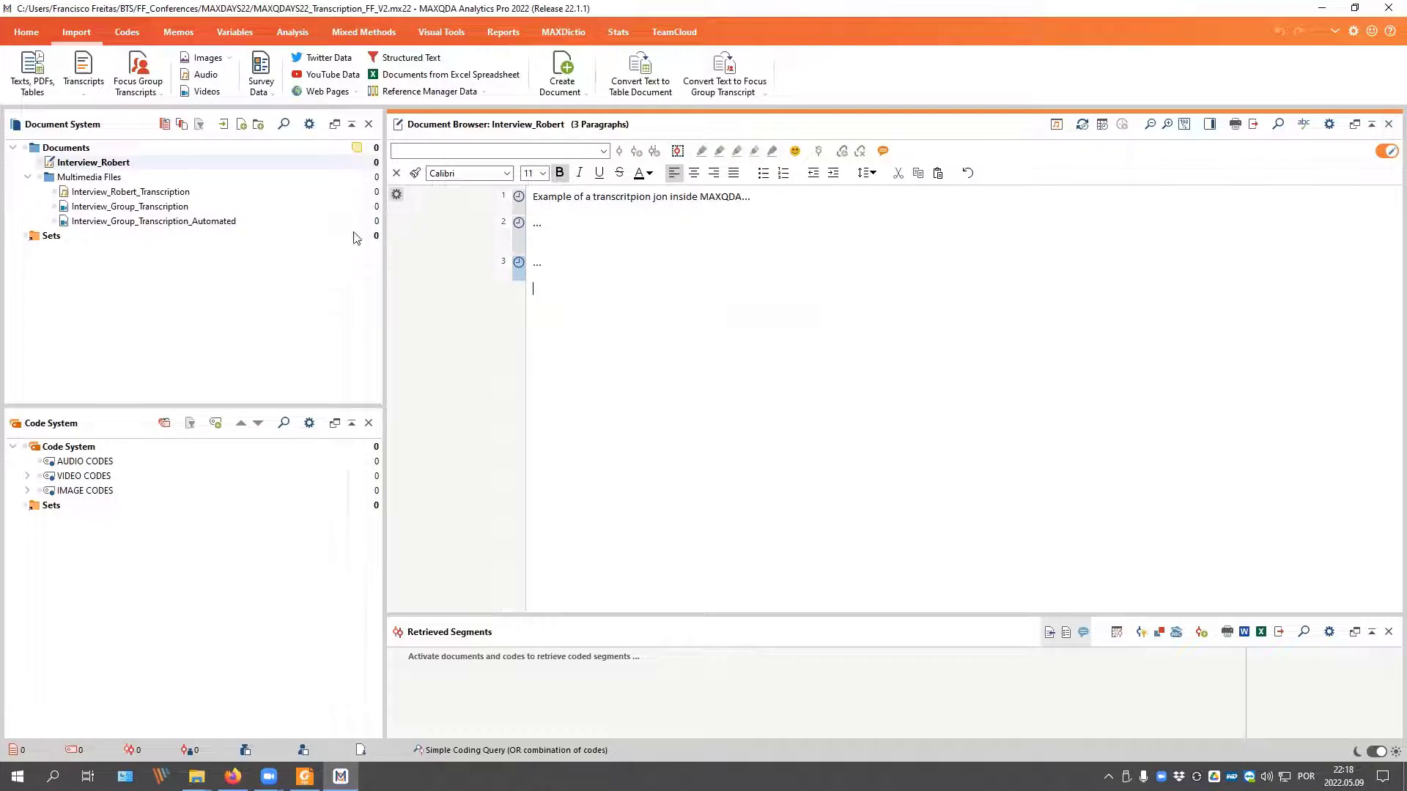
{"action": "key", "text": "ctrl+e"}
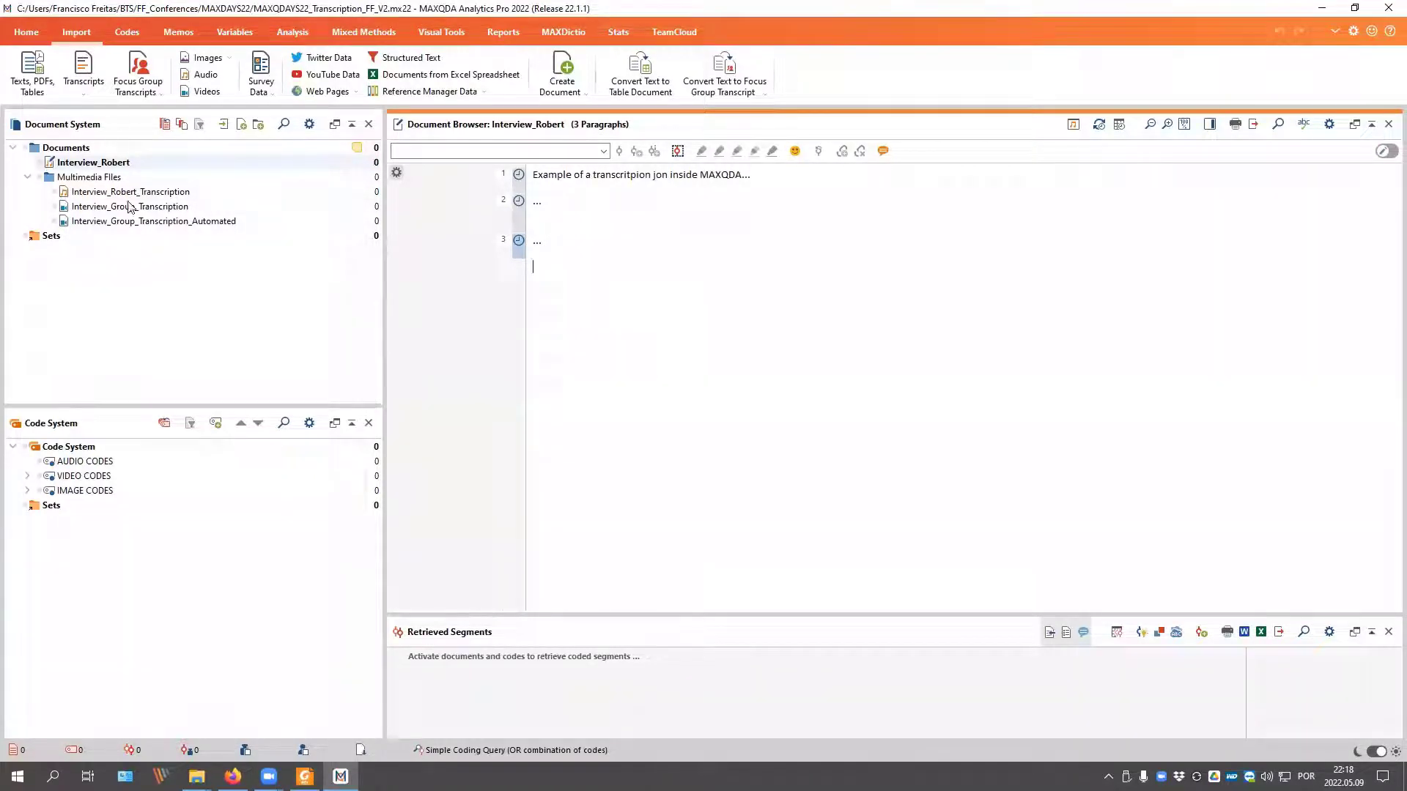
{"action": "left_click", "coordinate": [66, 154]}
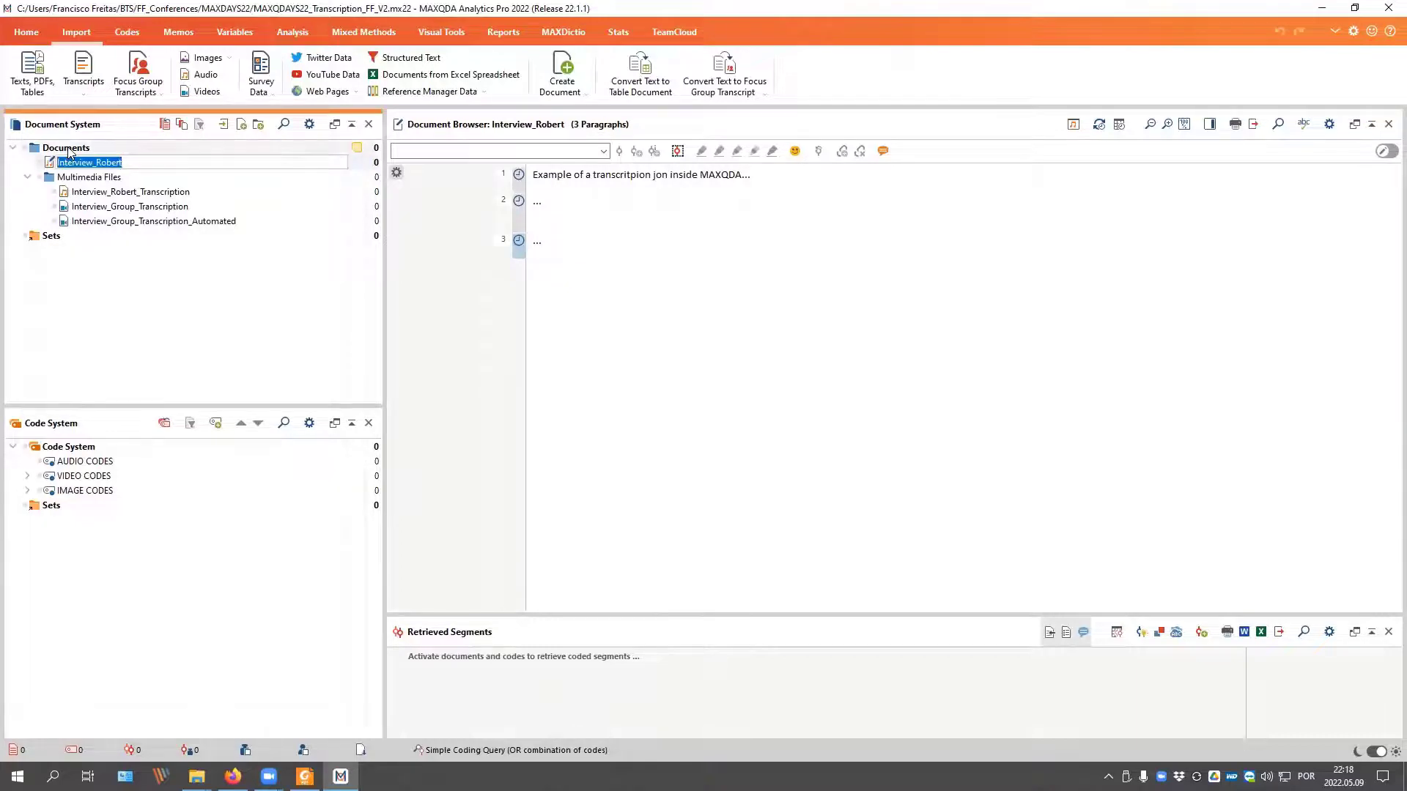
{"action": "key", "text": "Escape"}
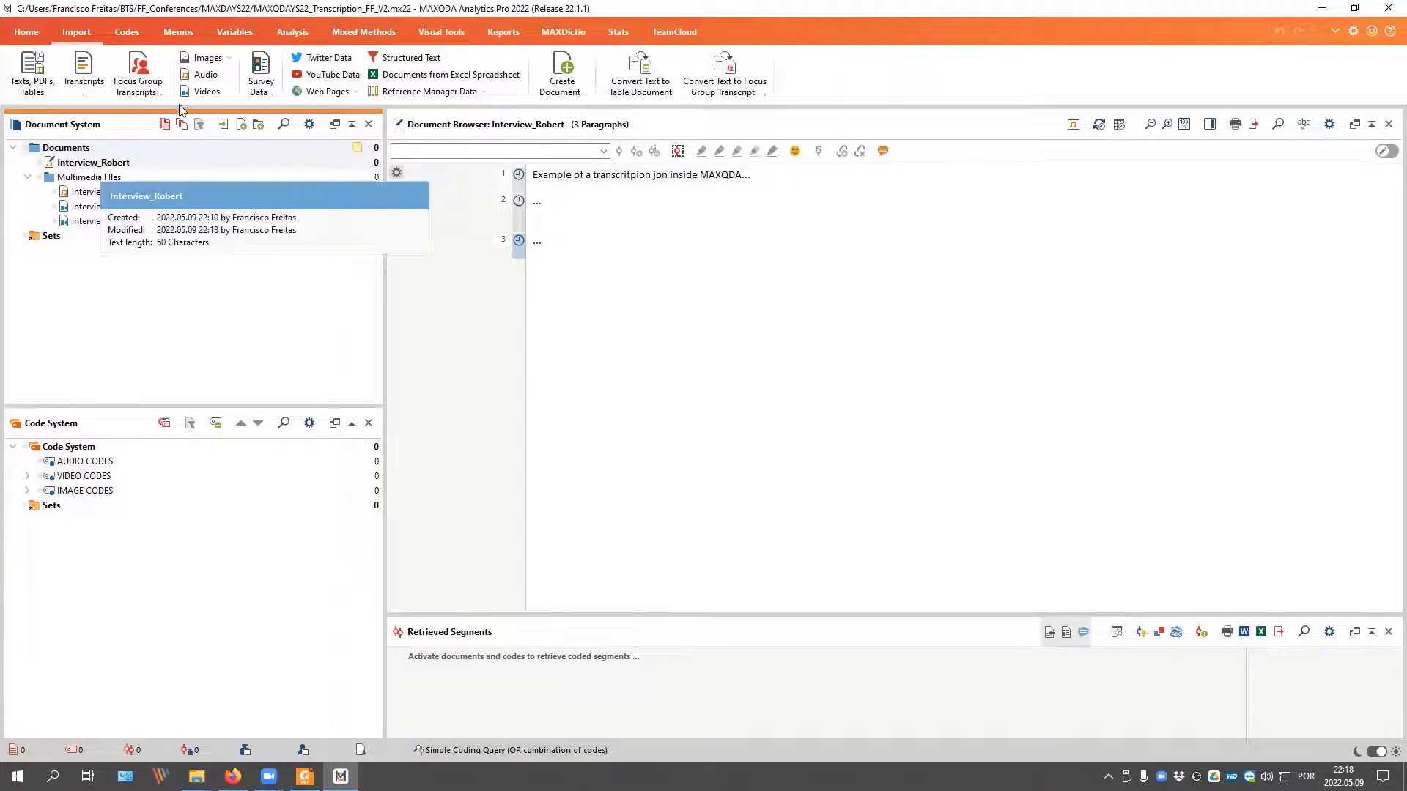
{"action": "left_click", "coordinate": [94, 97]}
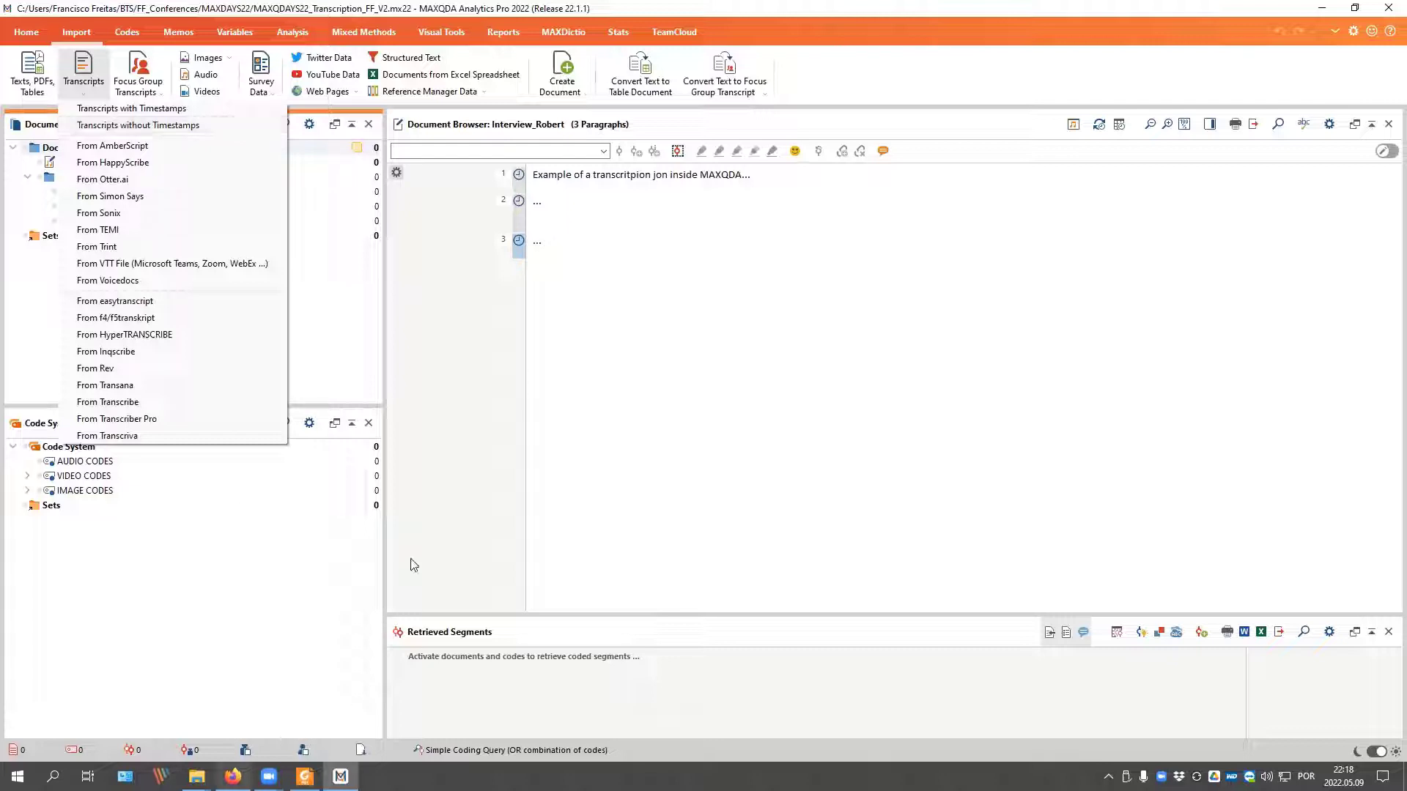
Step: Switch to File Explorer, open Interview_Robert_Transcription in Word to examine its first timestamp, close it and return to MAXQDA
{"action": "left_click", "coordinate": [196, 776]}
{"action": "left_click", "coordinate": [275, 703]}
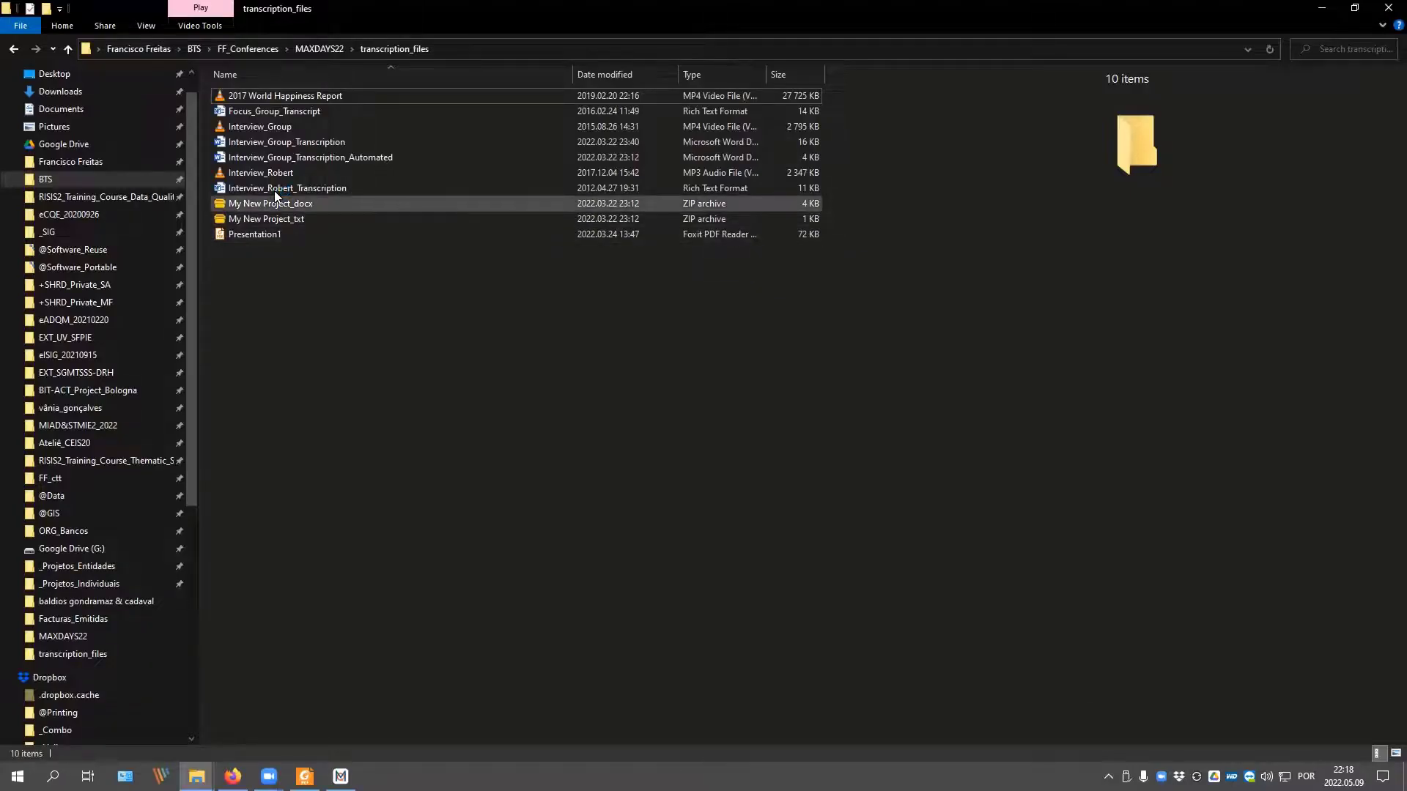
{"action": "left_click", "coordinate": [276, 189]}
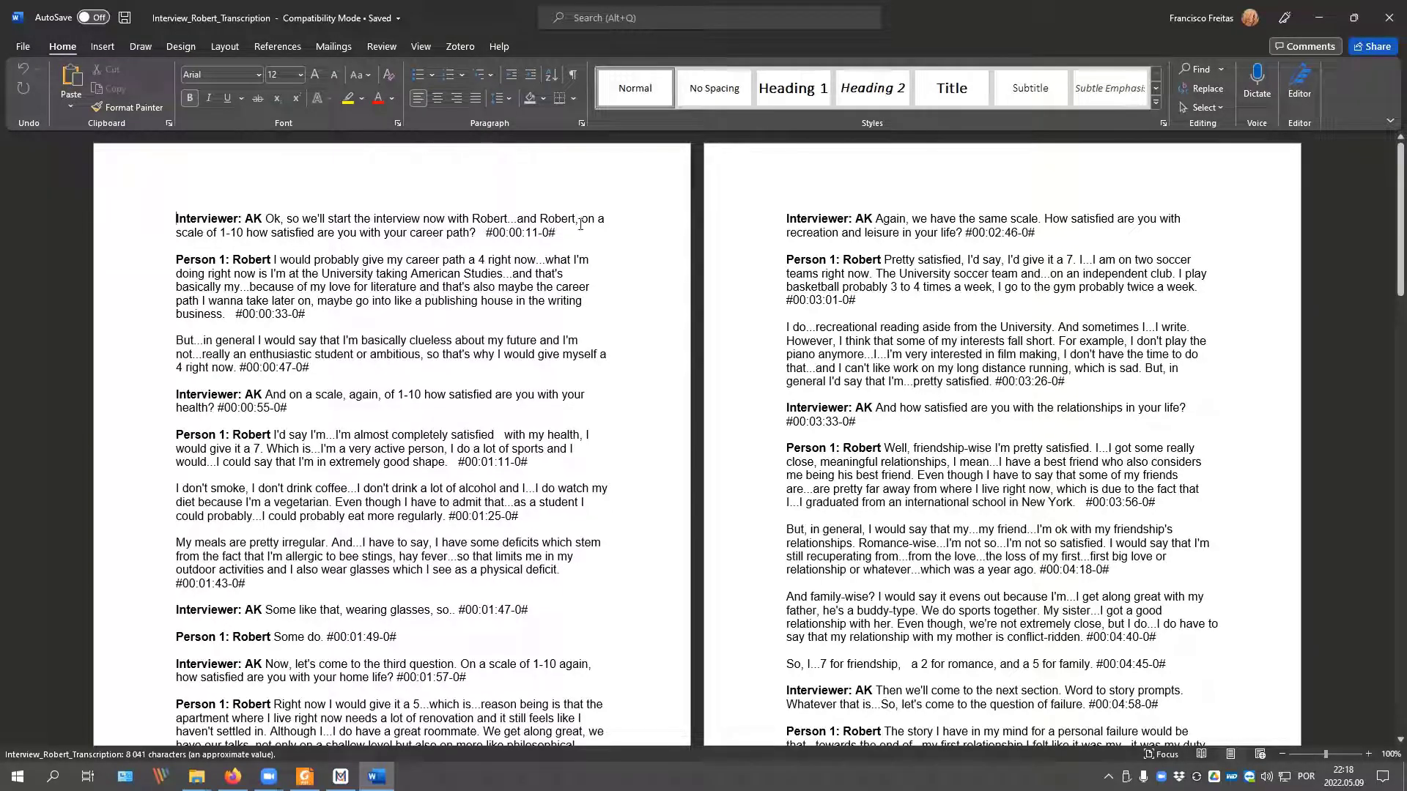
{"action": "double_click", "coordinate": [540, 234]}
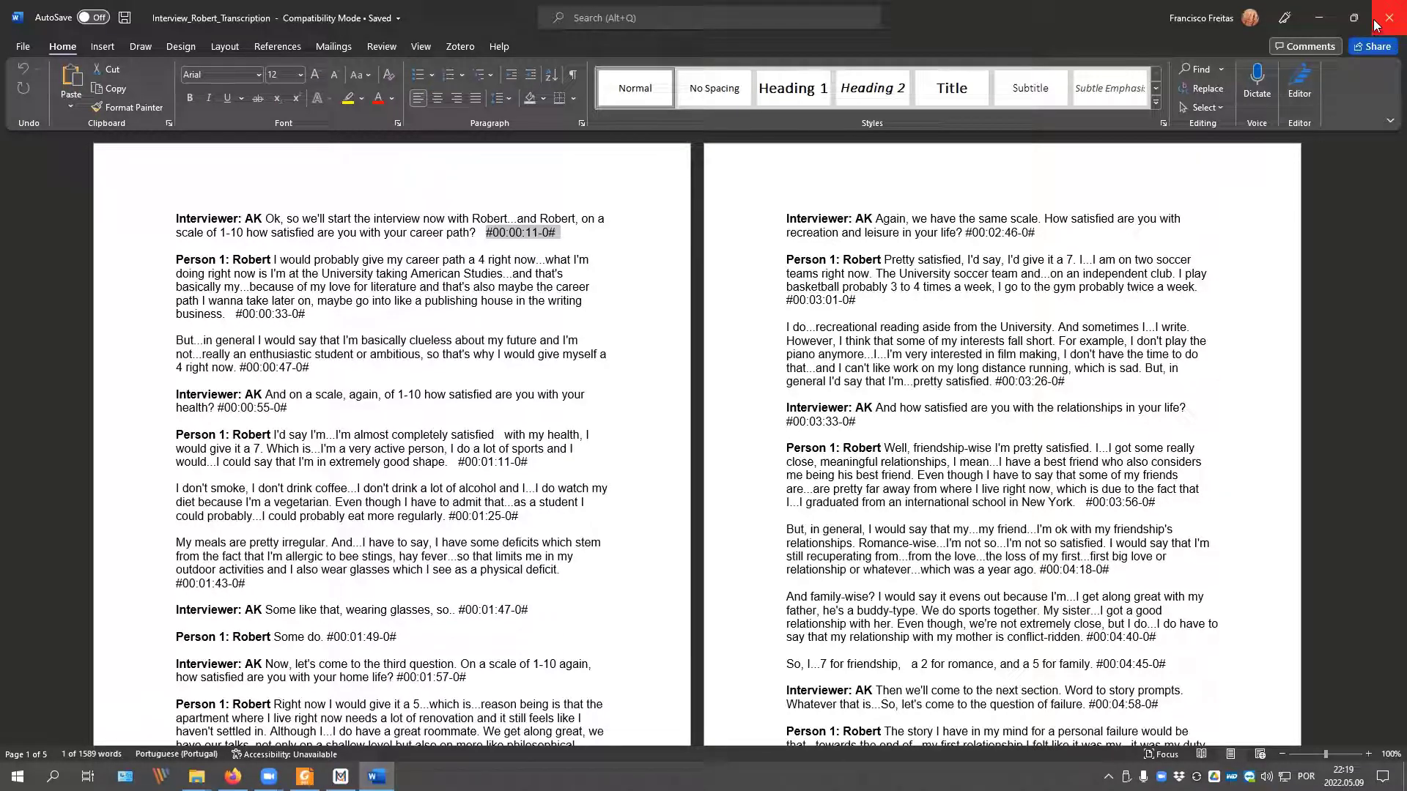
{"action": "left_click", "coordinate": [1375, 26]}
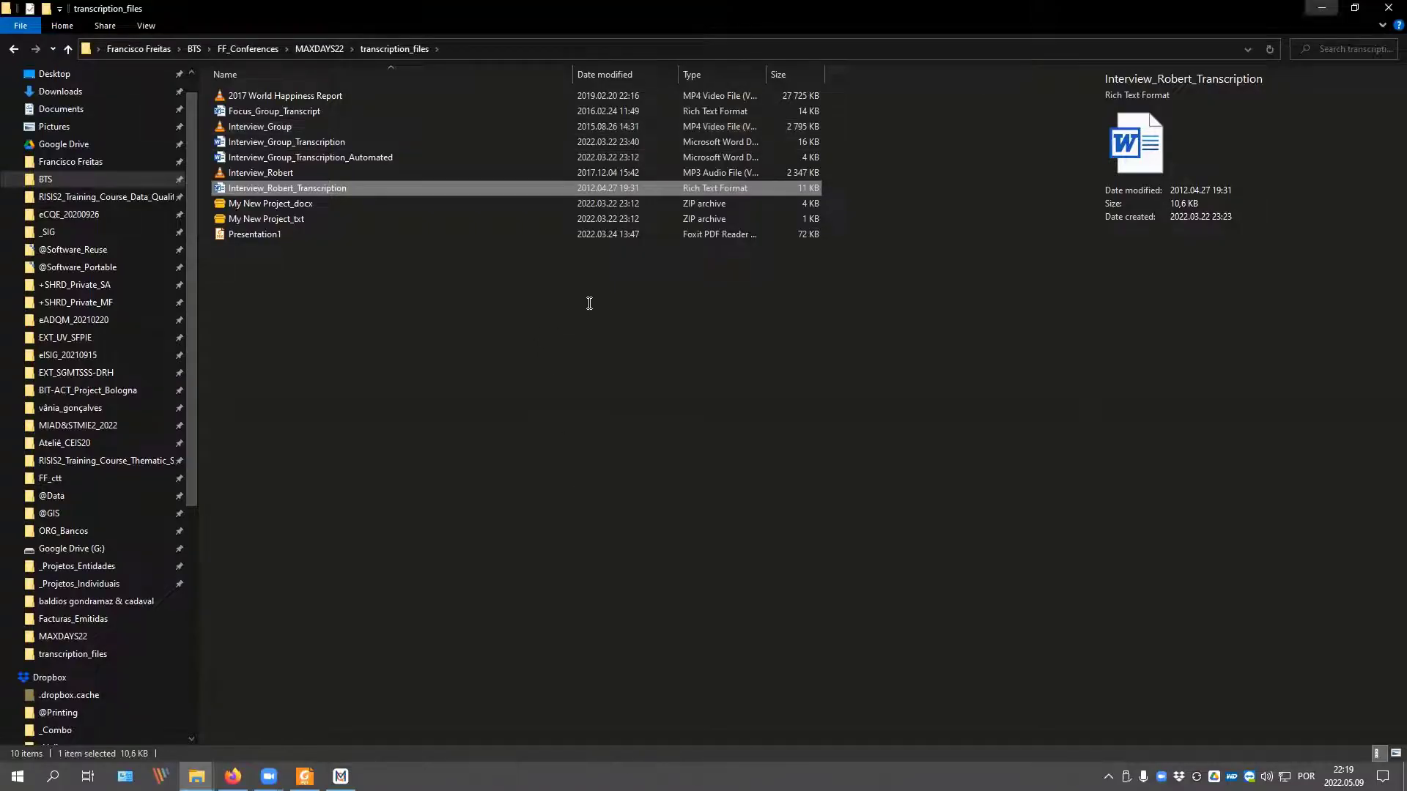
{"action": "key", "text": "alt+Tab"}
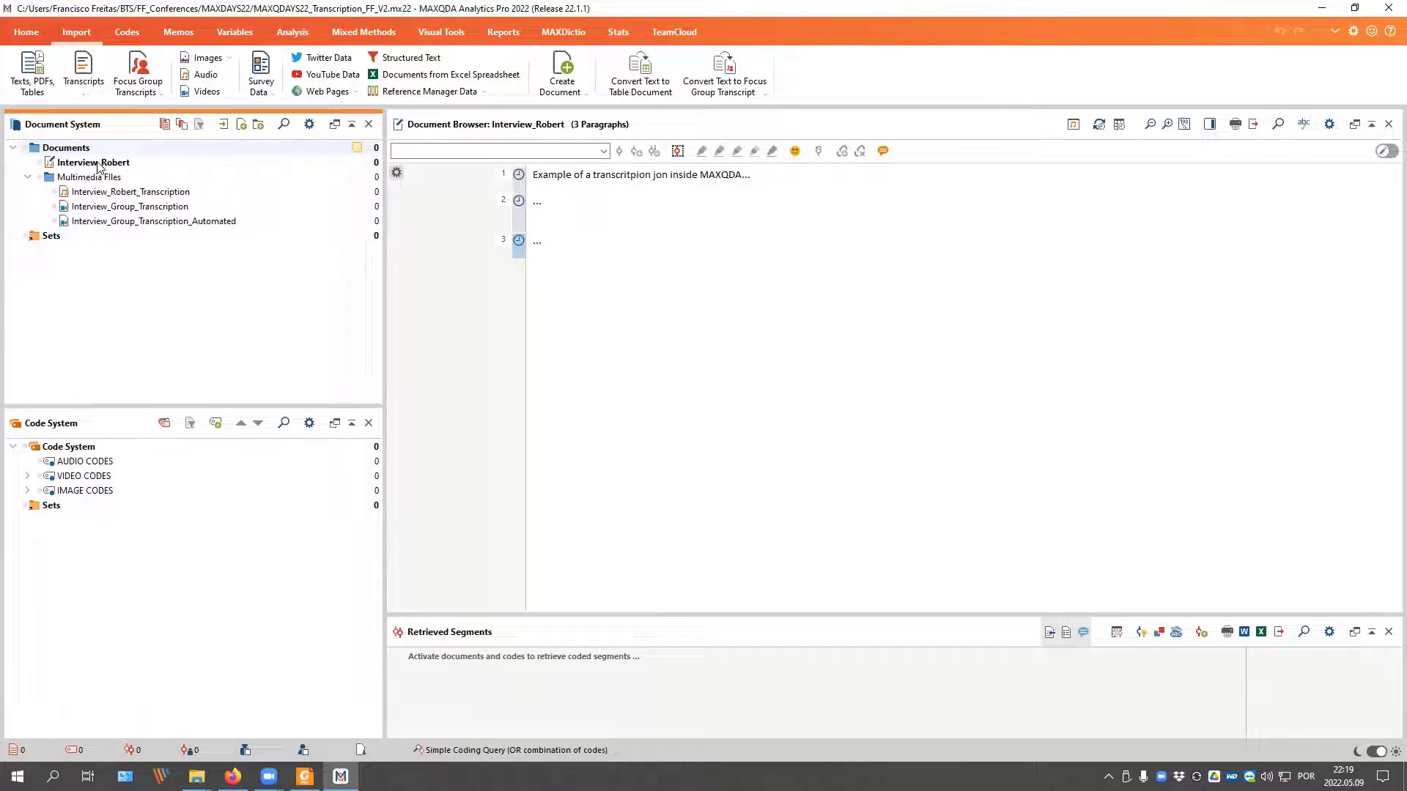
Step: Import Interview_Robert_Transcription as a transcript with timestamps and link the Interview_Robert audio file as its media
{"action": "mouse_move", "coordinate": [98, 167]}
{"action": "left_click", "coordinate": [86, 94]}
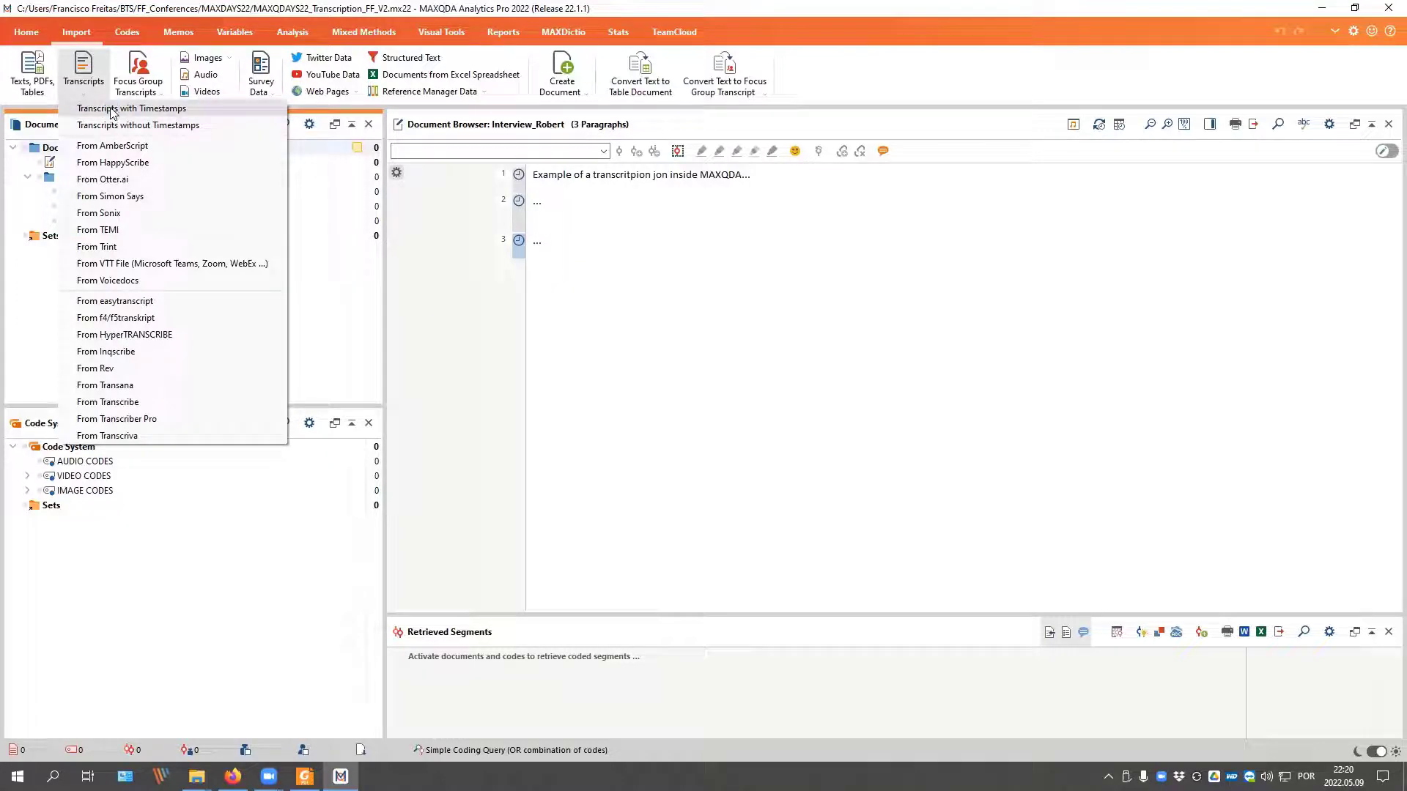
{"action": "left_click", "coordinate": [471, 370]}
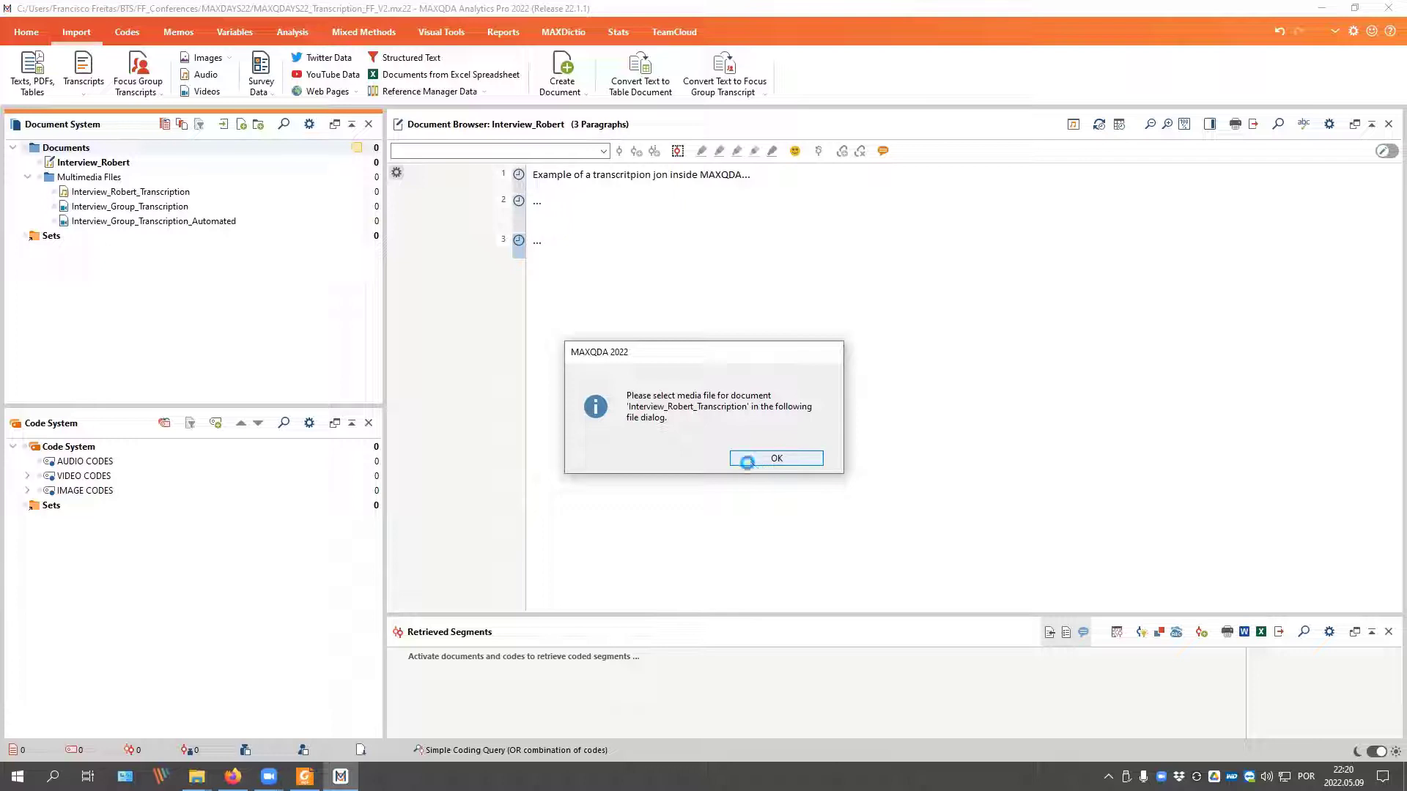
{"action": "key", "text": "Return"}
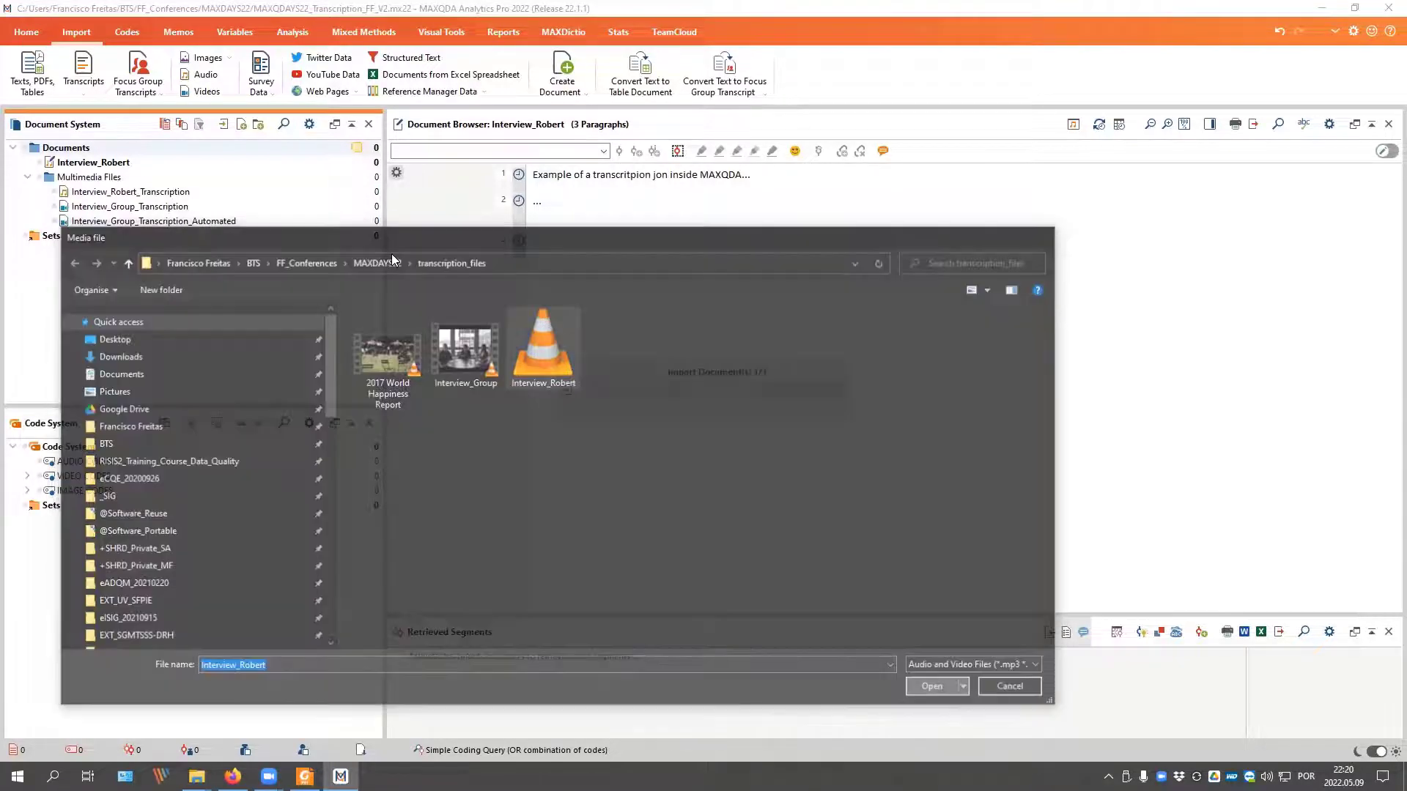
{"action": "key", "text": "Return"}
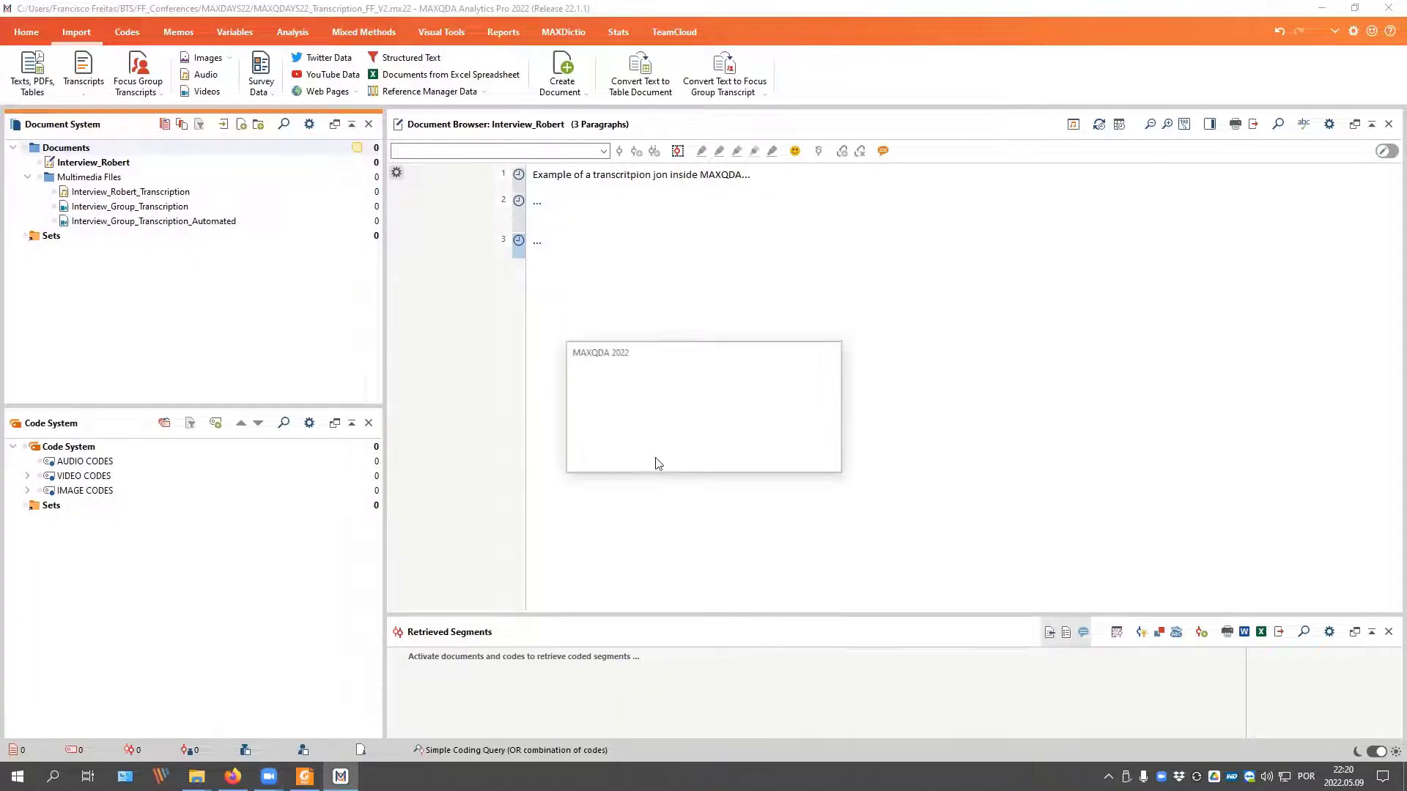
{"action": "key", "text": "Return"}
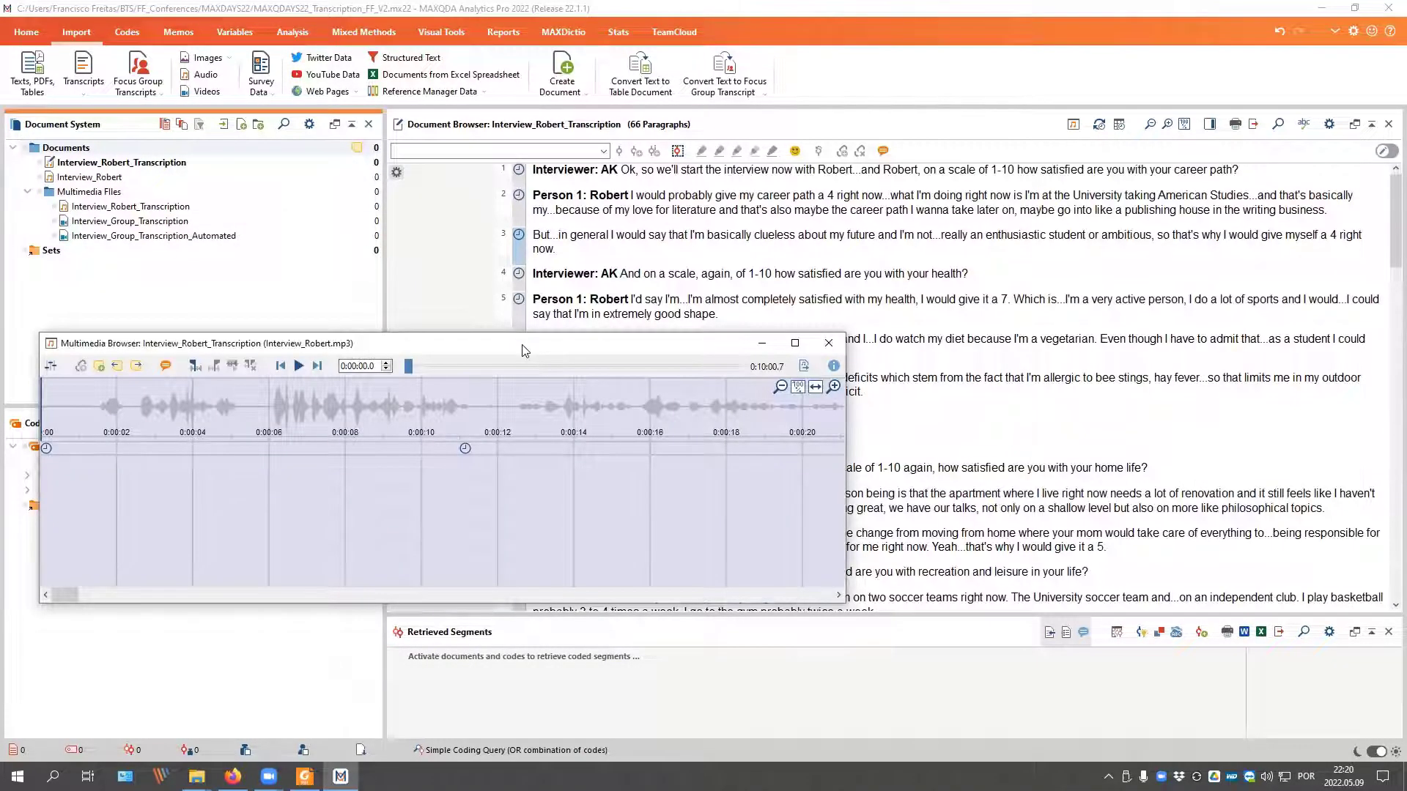
Step: Uncover the transcript behind the Multimedia Browser and play the audio clips from the timestamps of paragraphs 6 and 8
{"action": "left_click_drag", "start_coordinate": [463, 343], "coordinate": [441, 475]}
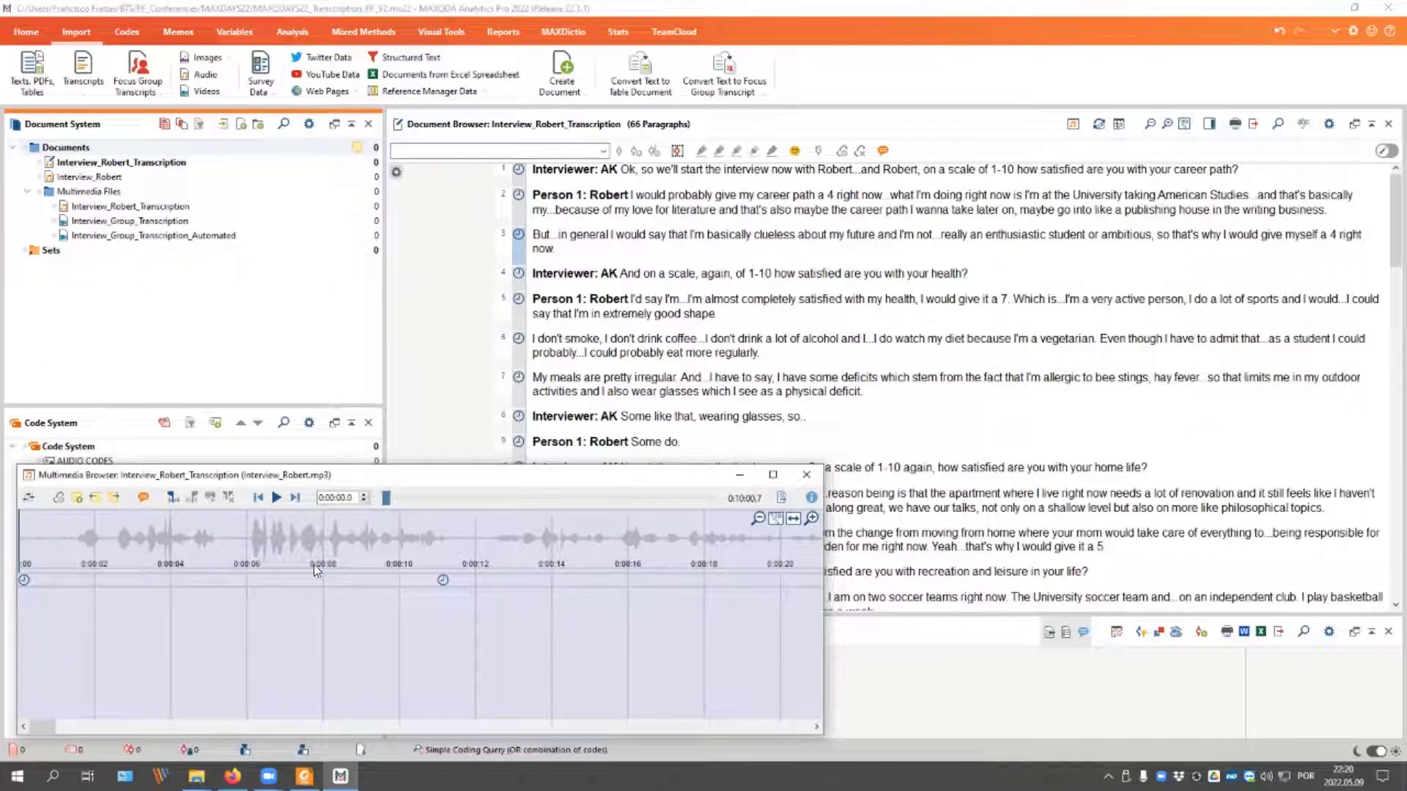
{"action": "left_click", "coordinate": [758, 519]}
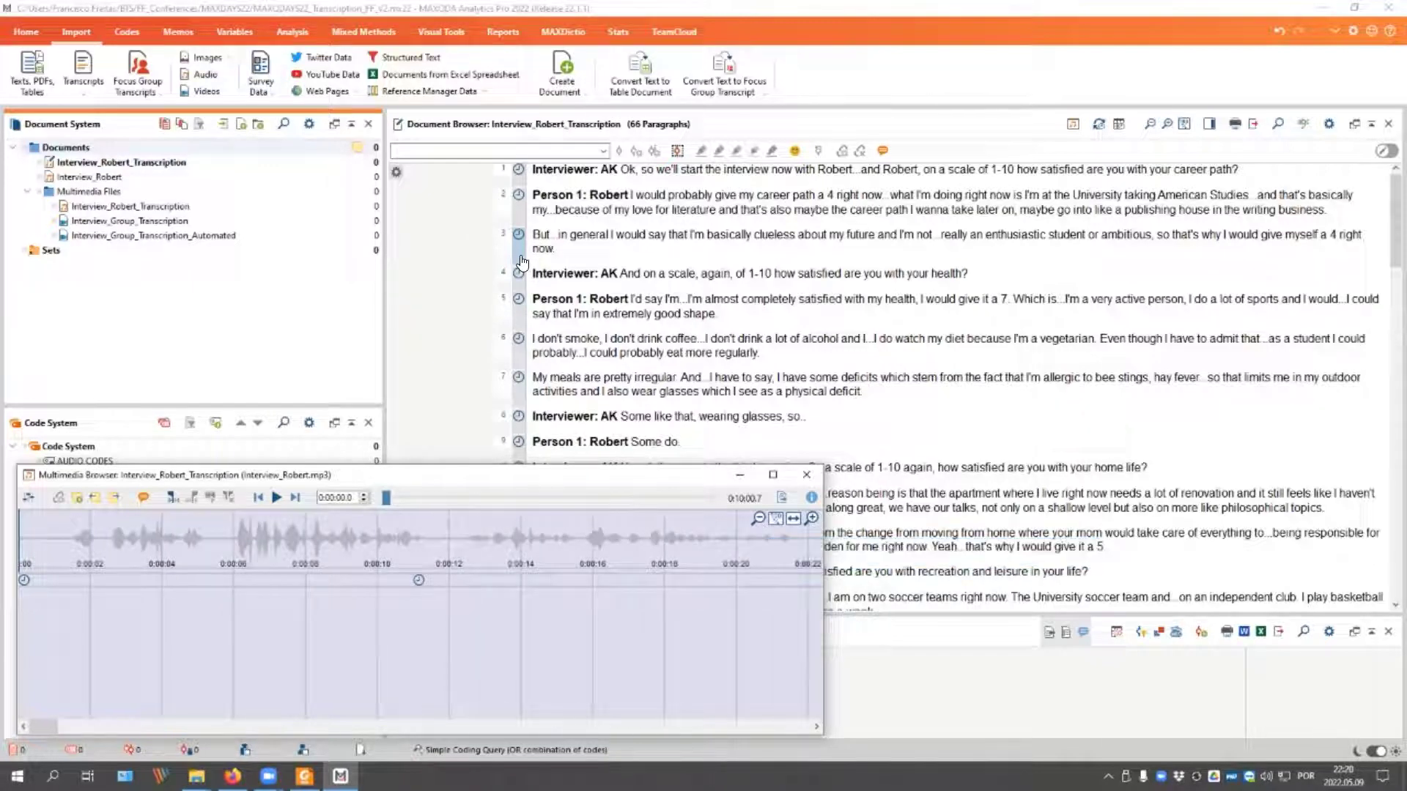
{"action": "mouse_move", "coordinate": [523, 262]}
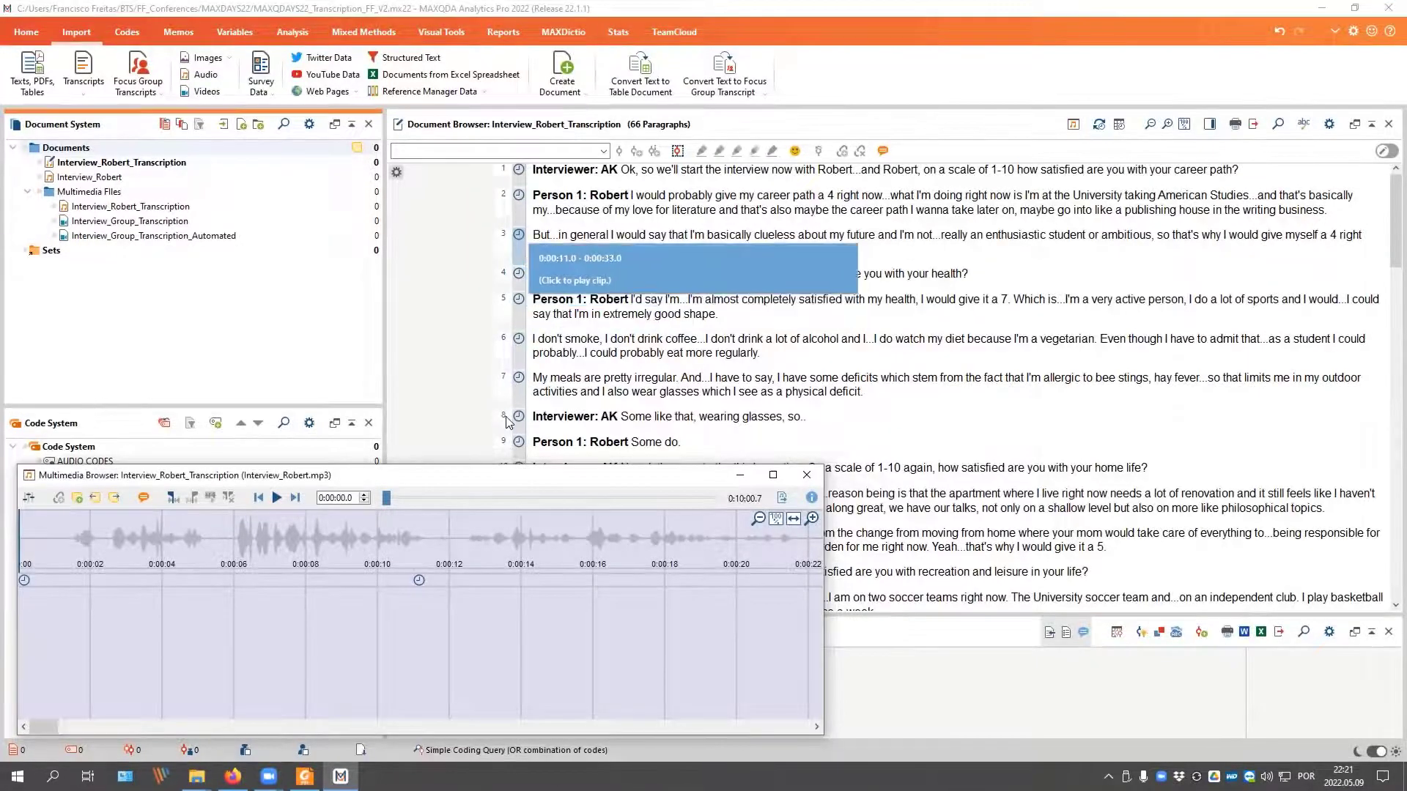
{"action": "left_click", "coordinate": [519, 339]}
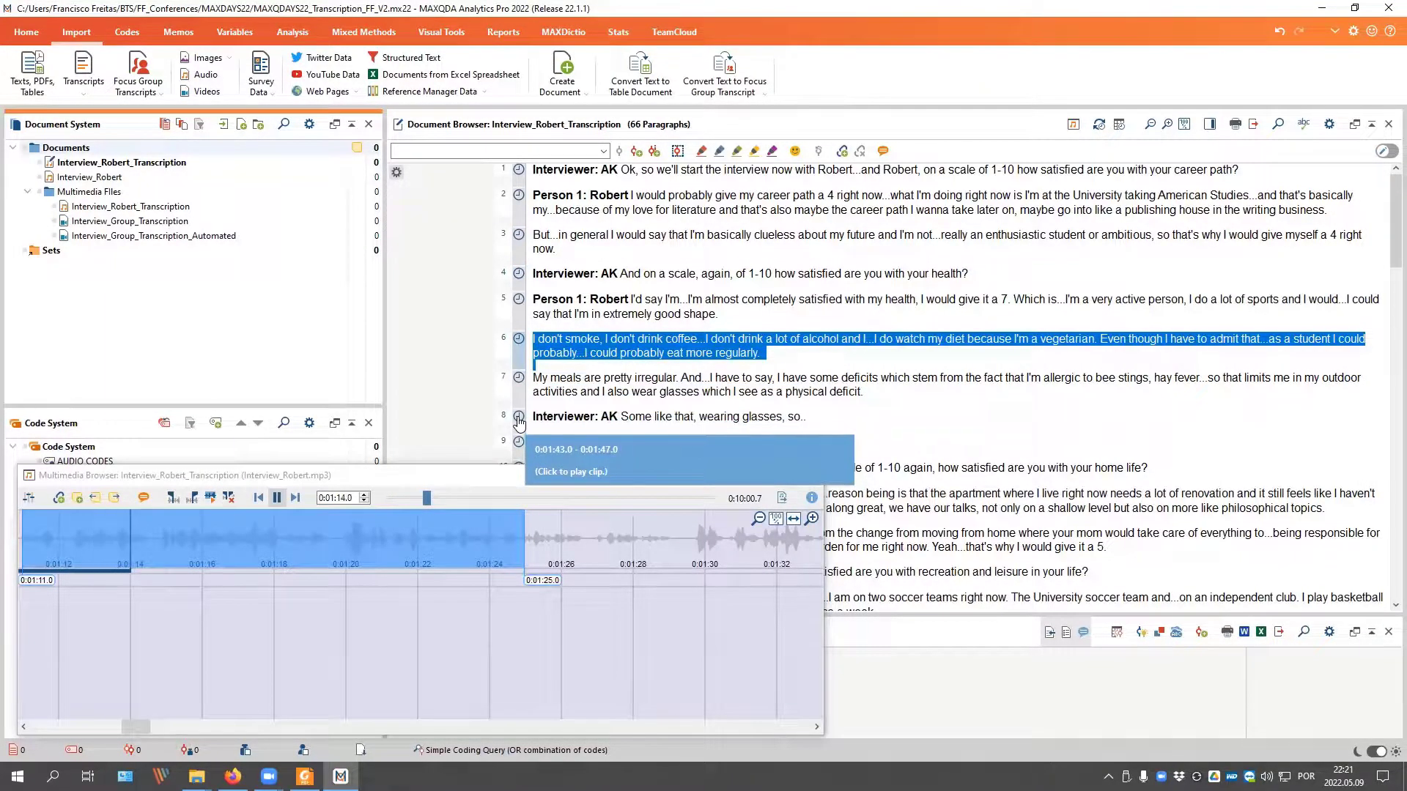
{"action": "left_click", "coordinate": [519, 419]}
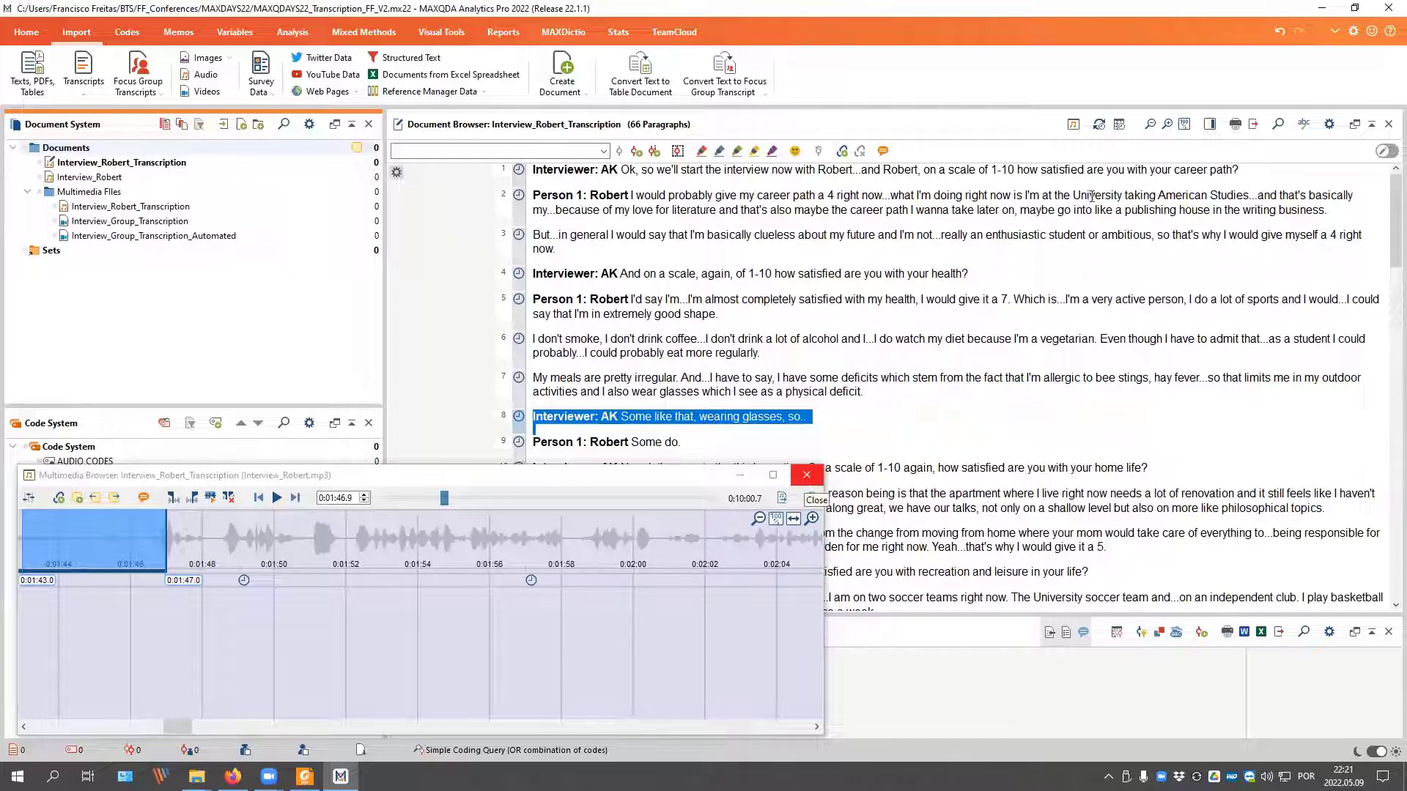
Step: Open the timestamps overview of Interview_Robert_Transcription and place it clear of the Multimedia Browser's playback controls
{"action": "left_click", "coordinate": [1119, 124]}
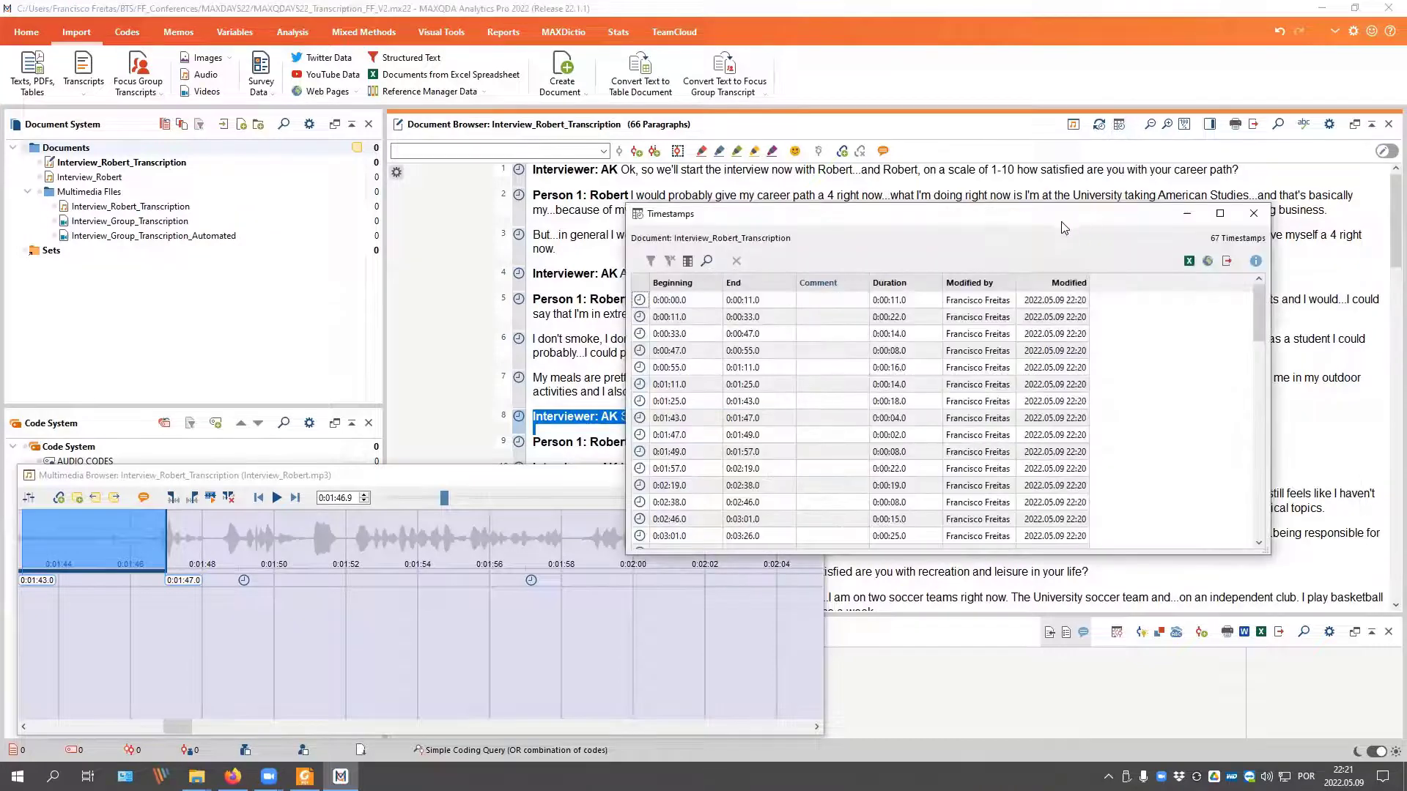
{"action": "left_click_drag", "start_coordinate": [1094, 224], "coordinate": [996, 231]}
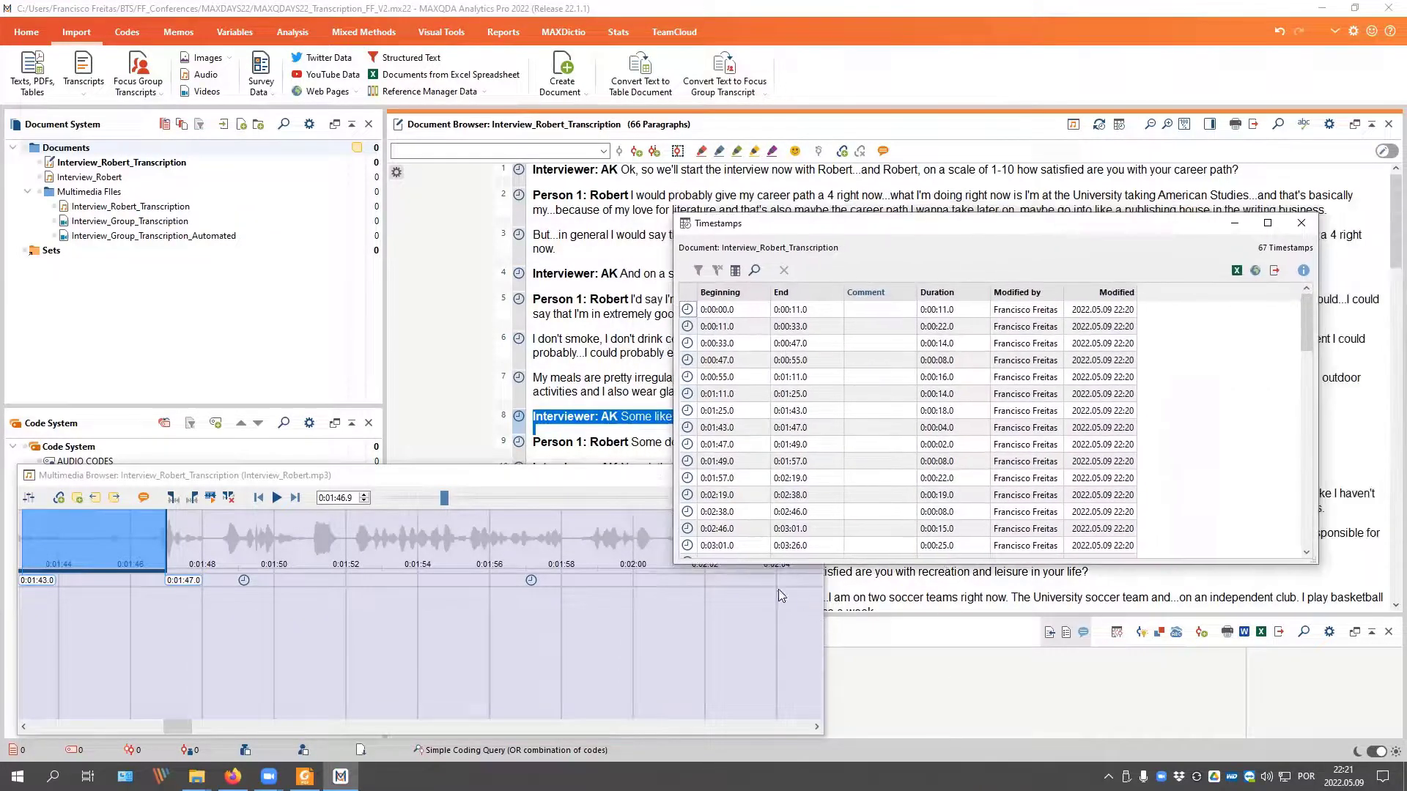
Step: Enlarge the timestamps overview and examine the full list of beginnings, ends and durations for Interview_Robert_Transcription
{"action": "left_click_drag", "start_coordinate": [765, 583], "coordinate": [951, 747]}
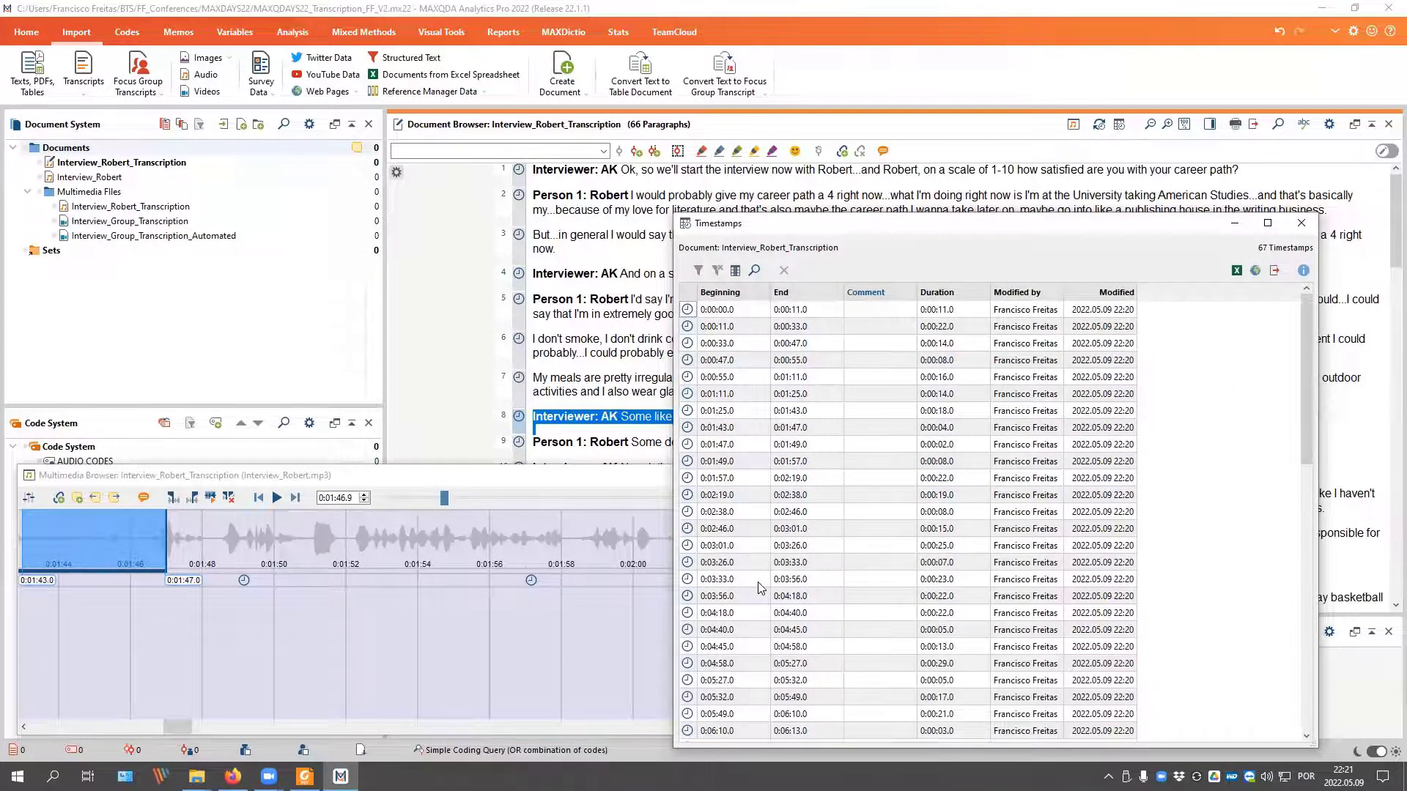
{"action": "scroll", "coordinate": [760, 588], "scroll_direction": "down", "scroll_amount": 6}
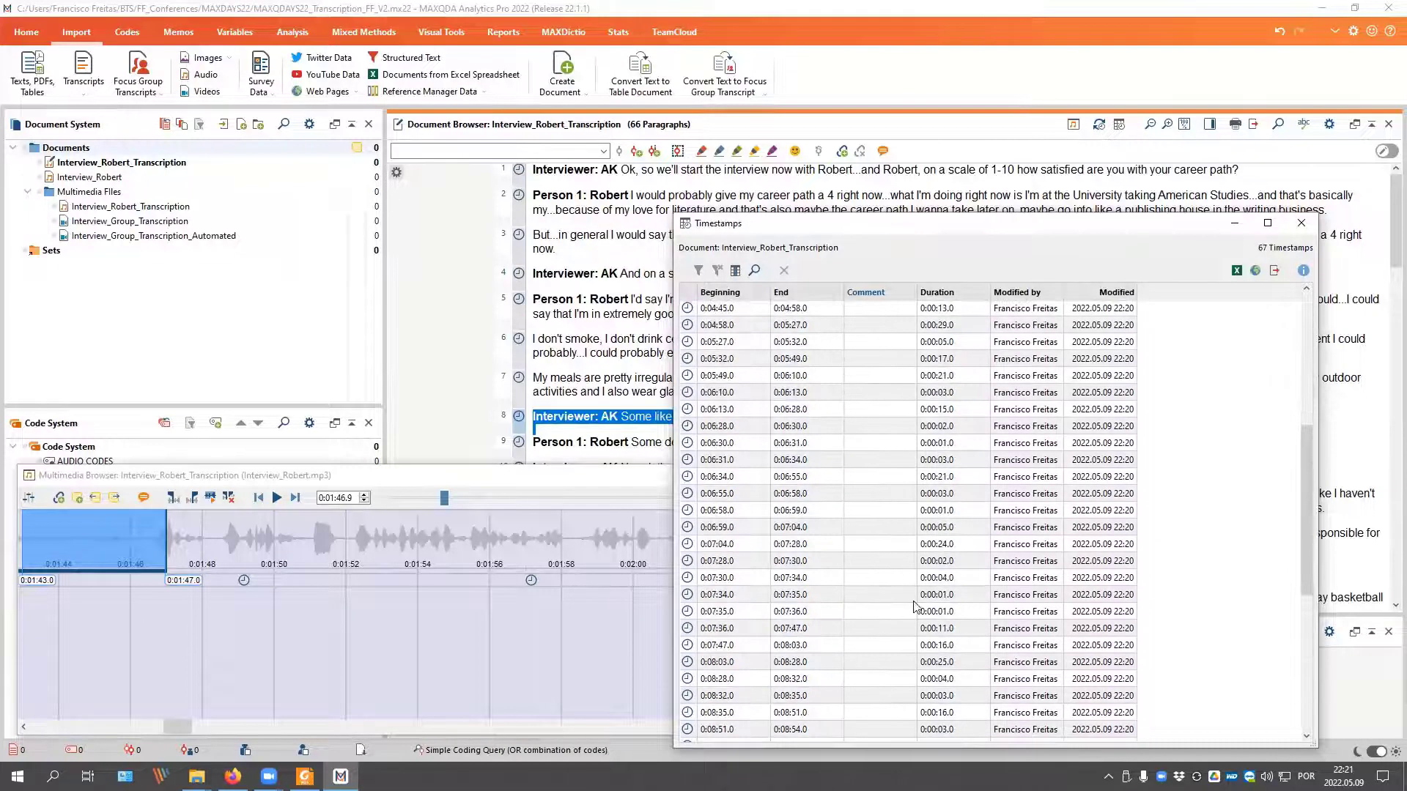
{"action": "scroll", "coordinate": [916, 605], "scroll_direction": "up", "scroll_amount": 4}
{"action": "scroll", "coordinate": [915, 605], "scroll_direction": "up", "scroll_amount": 3}
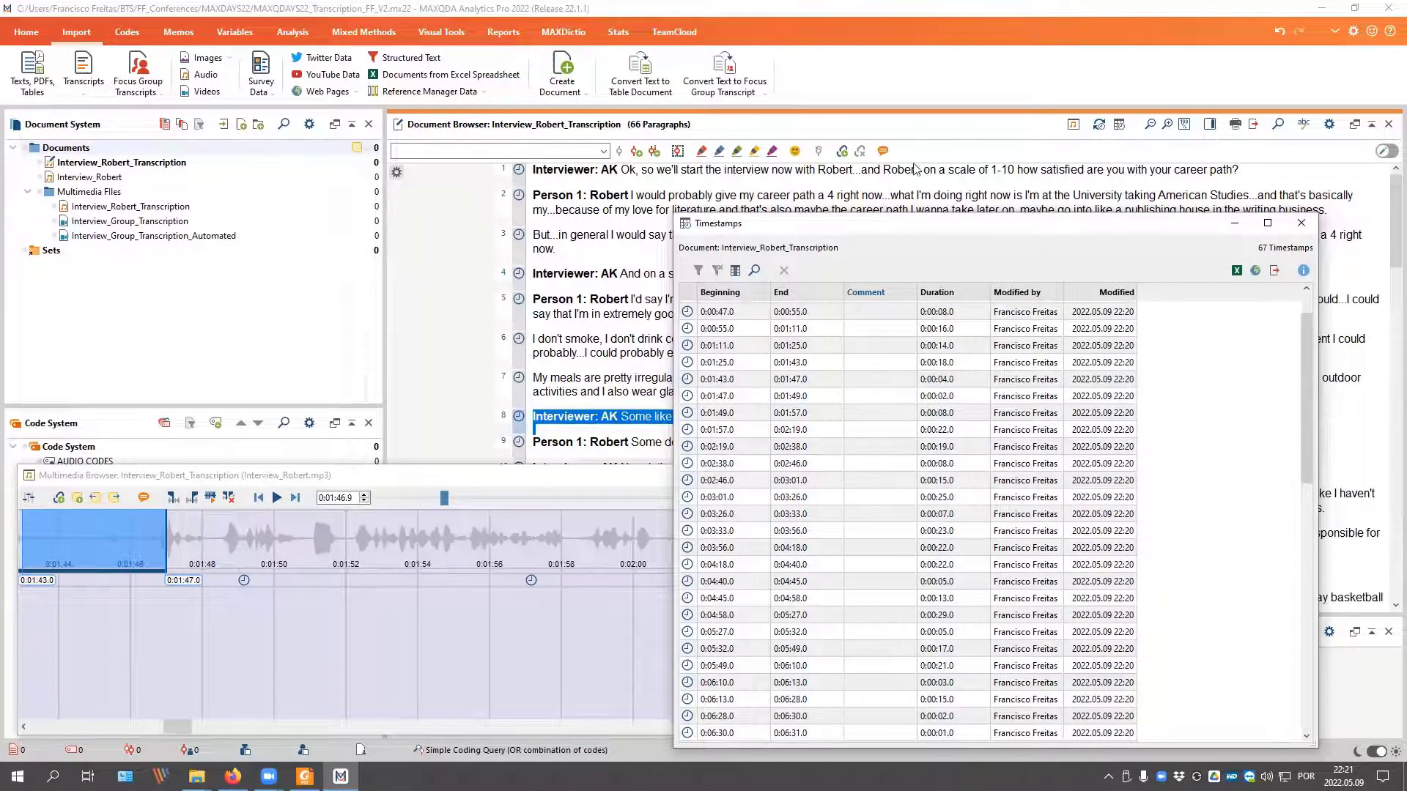
{"action": "left_click_drag", "start_coordinate": [903, 221], "coordinate": [938, 151]}
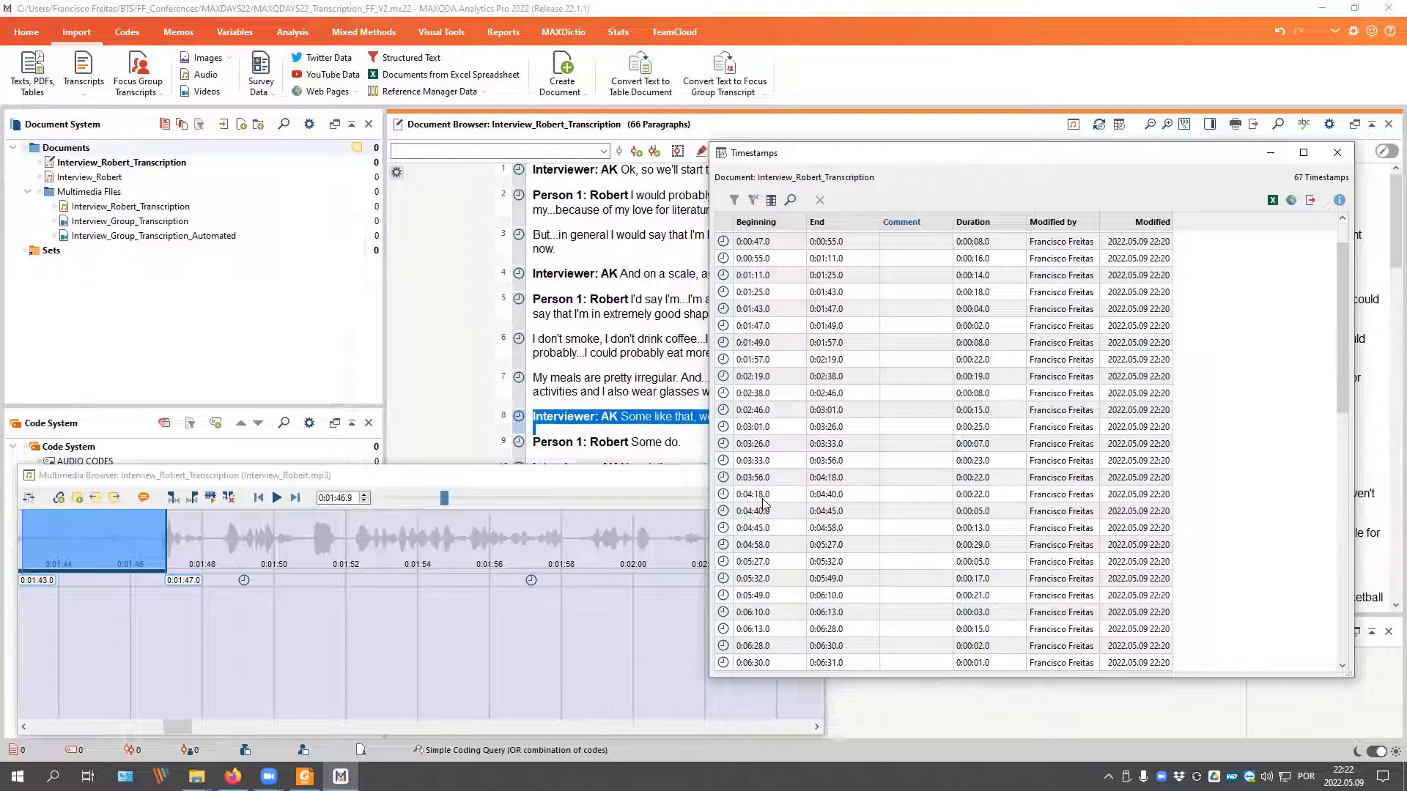
{"action": "scroll", "coordinate": [763, 502], "scroll_direction": "down", "scroll_amount": 13}
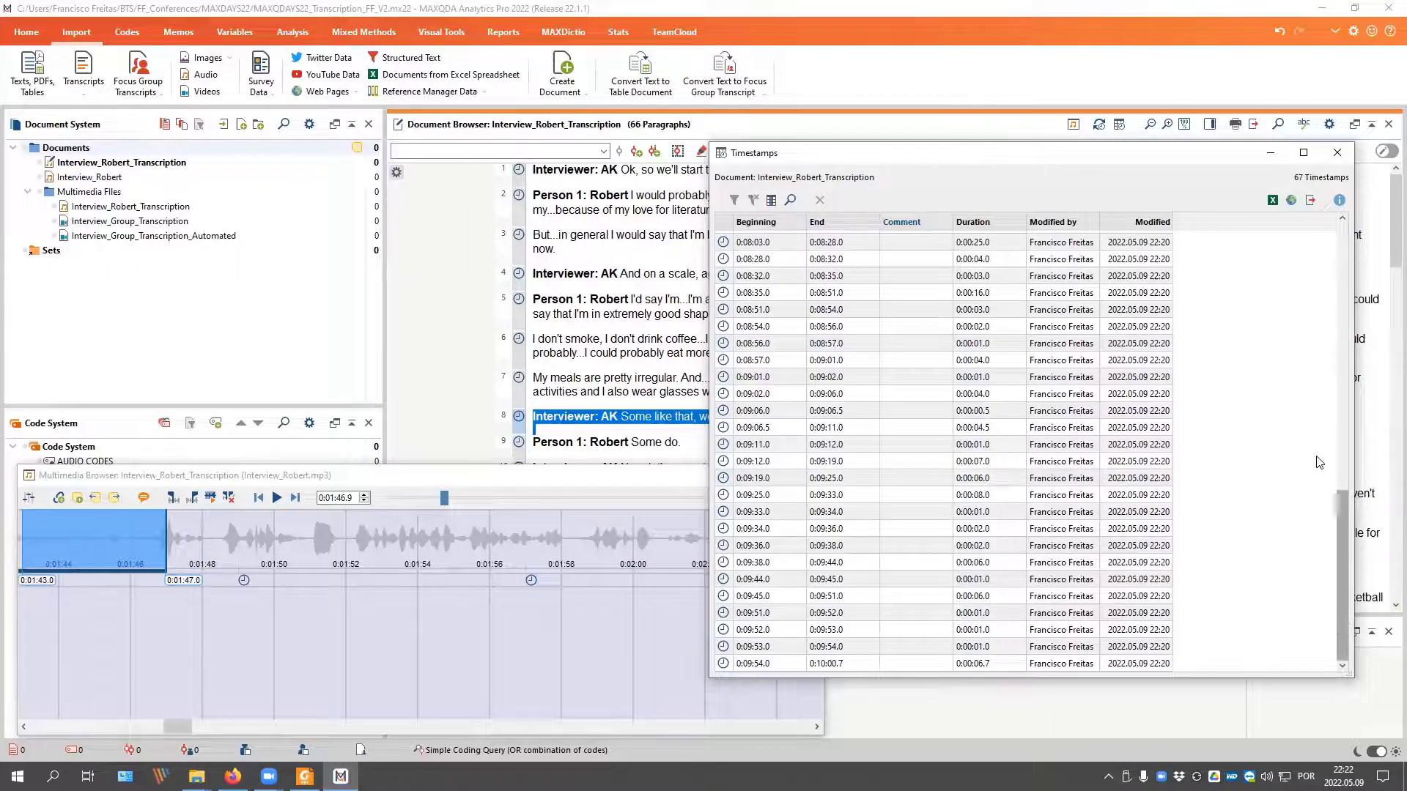
{"action": "scroll", "coordinate": [1319, 427], "scroll_direction": "up", "scroll_amount": 1}
{"action": "scroll", "coordinate": [1318, 427], "scroll_direction": "up", "scroll_amount": 11}
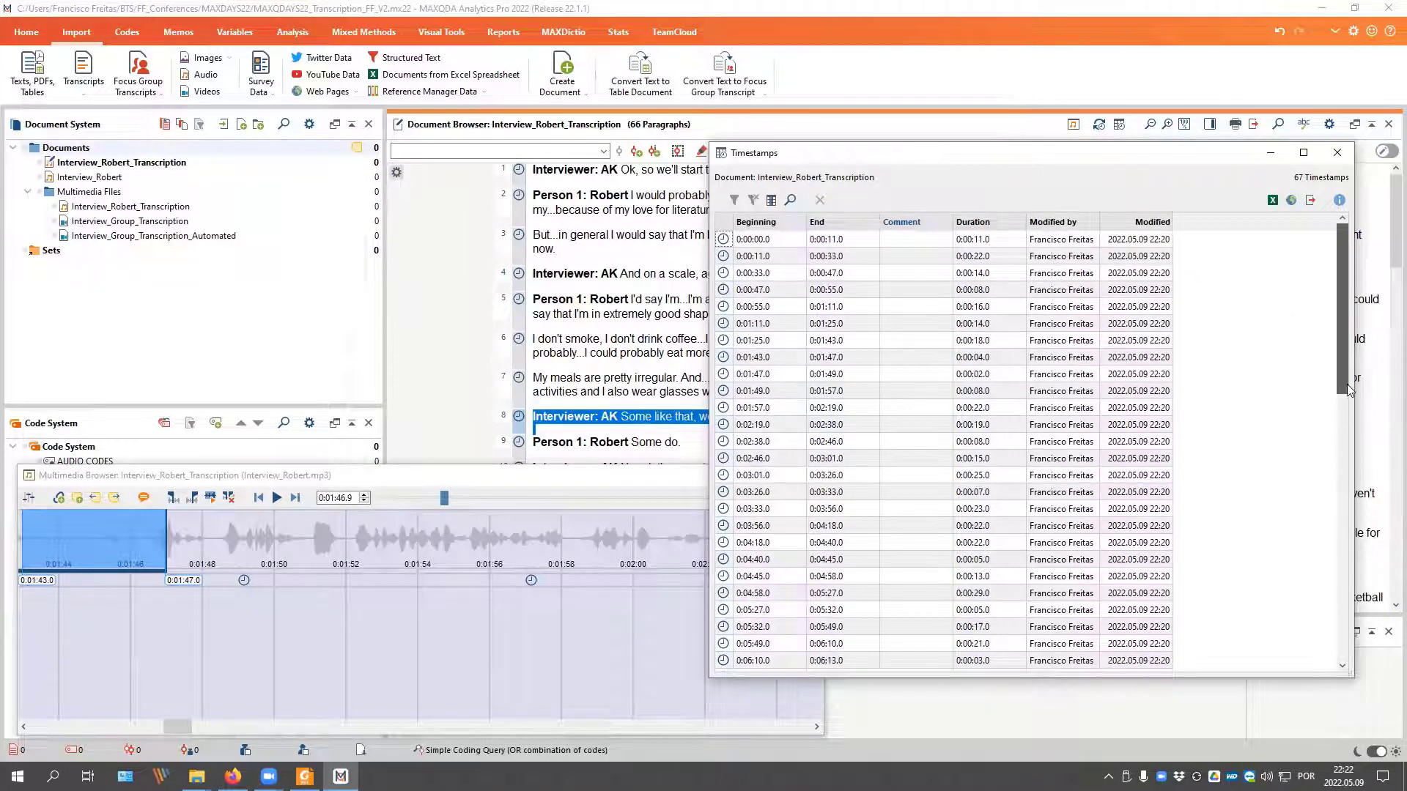
{"action": "scroll", "coordinate": [1345, 313], "scroll_direction": "down", "scroll_amount": 12}
{"action": "scroll", "coordinate": [1345, 314], "scroll_direction": "up", "scroll_amount": 10}
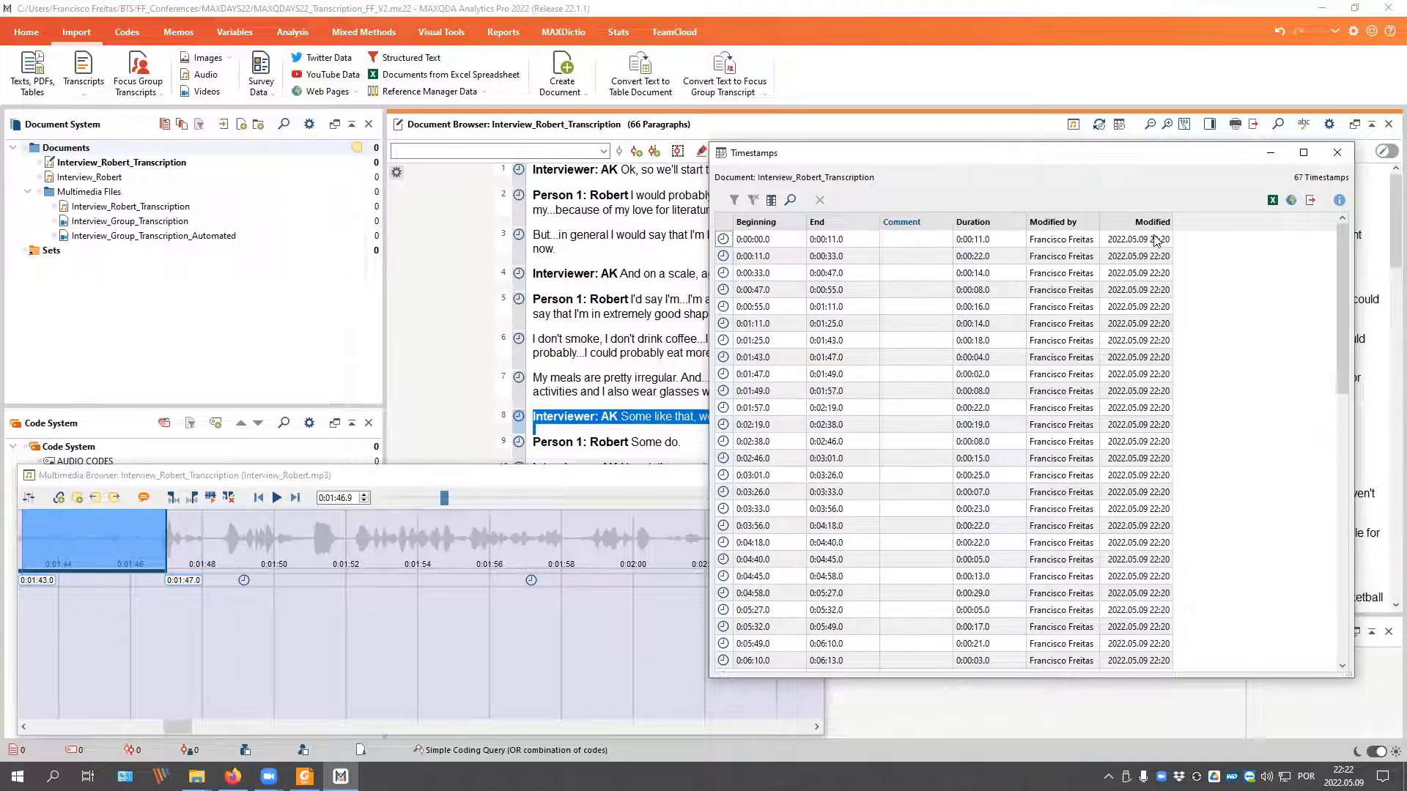
{"action": "left_click_drag", "start_coordinate": [976, 159], "coordinate": [985, 216]}
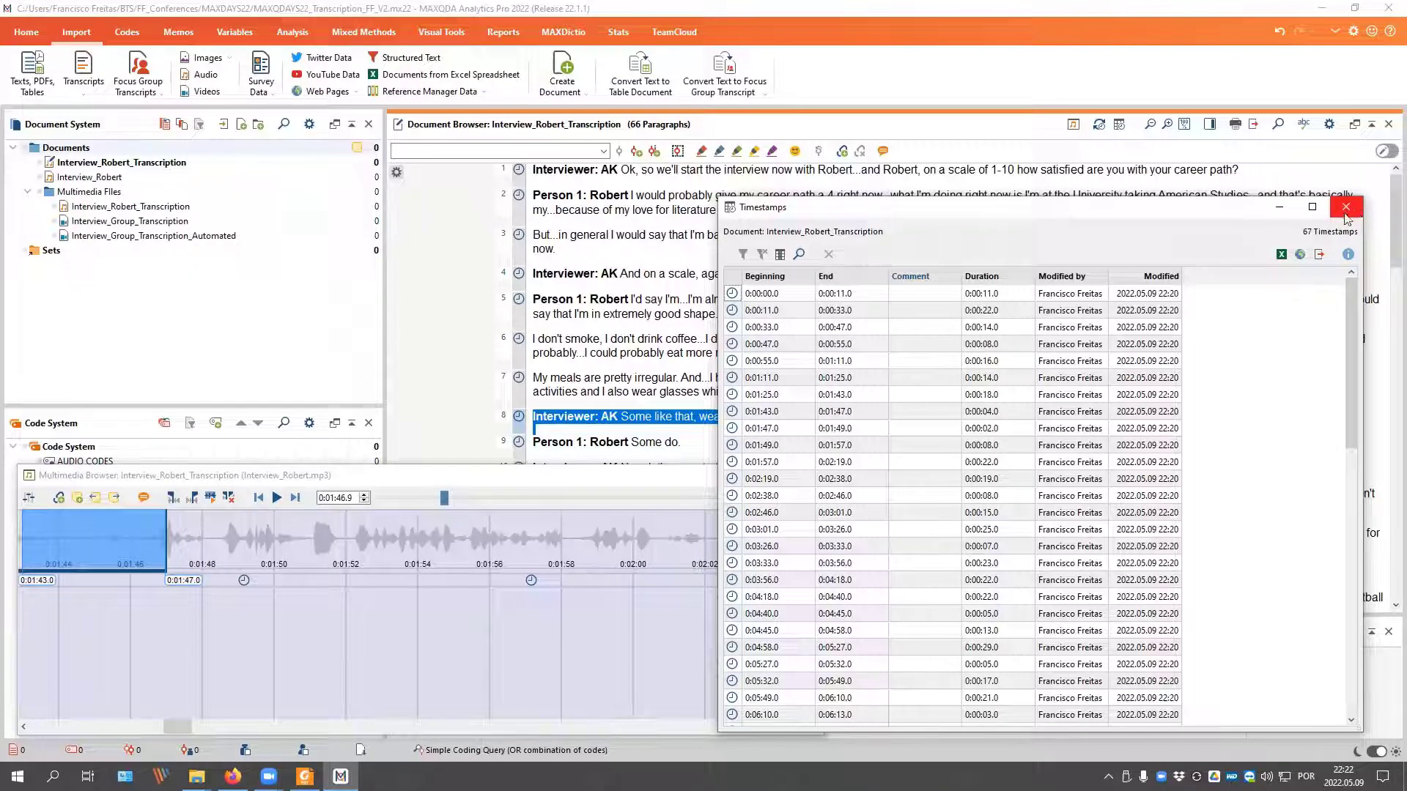
Step: Turn on sync mode for the transcript, then hide and reopen the Multimedia Browser, placing it slightly higher
{"action": "left_click", "coordinate": [1101, 128]}
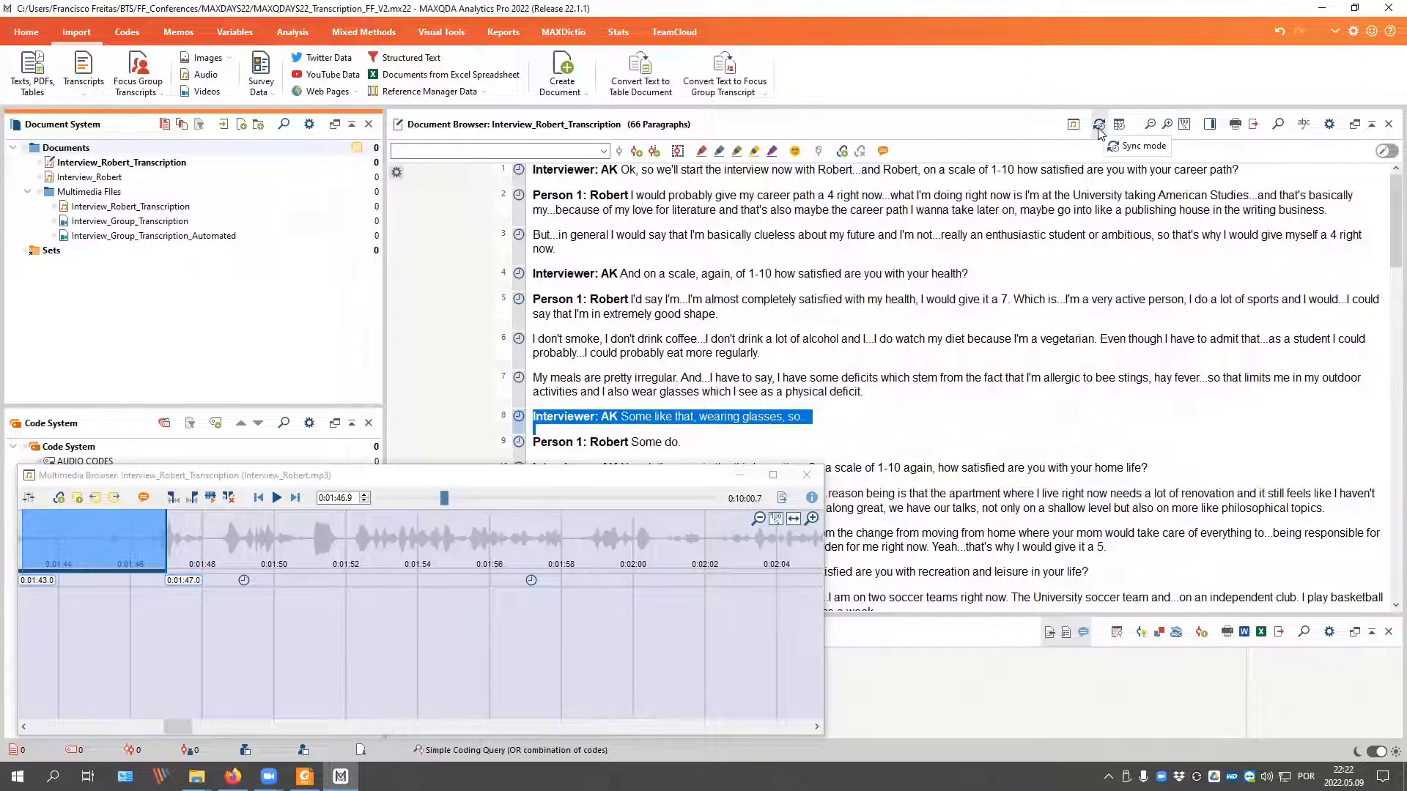
{"action": "left_click", "coordinate": [1099, 127]}
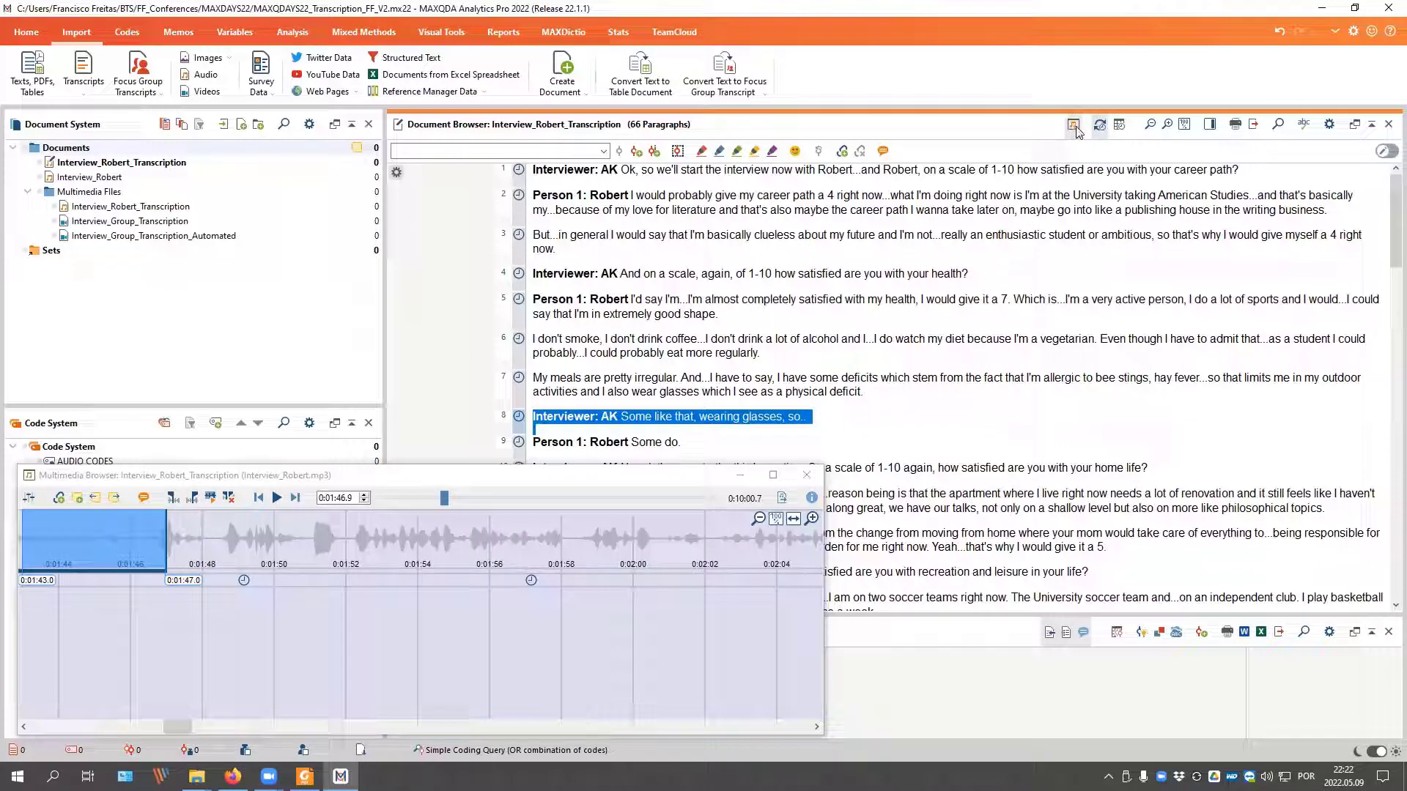
{"action": "left_click", "coordinate": [1072, 134]}
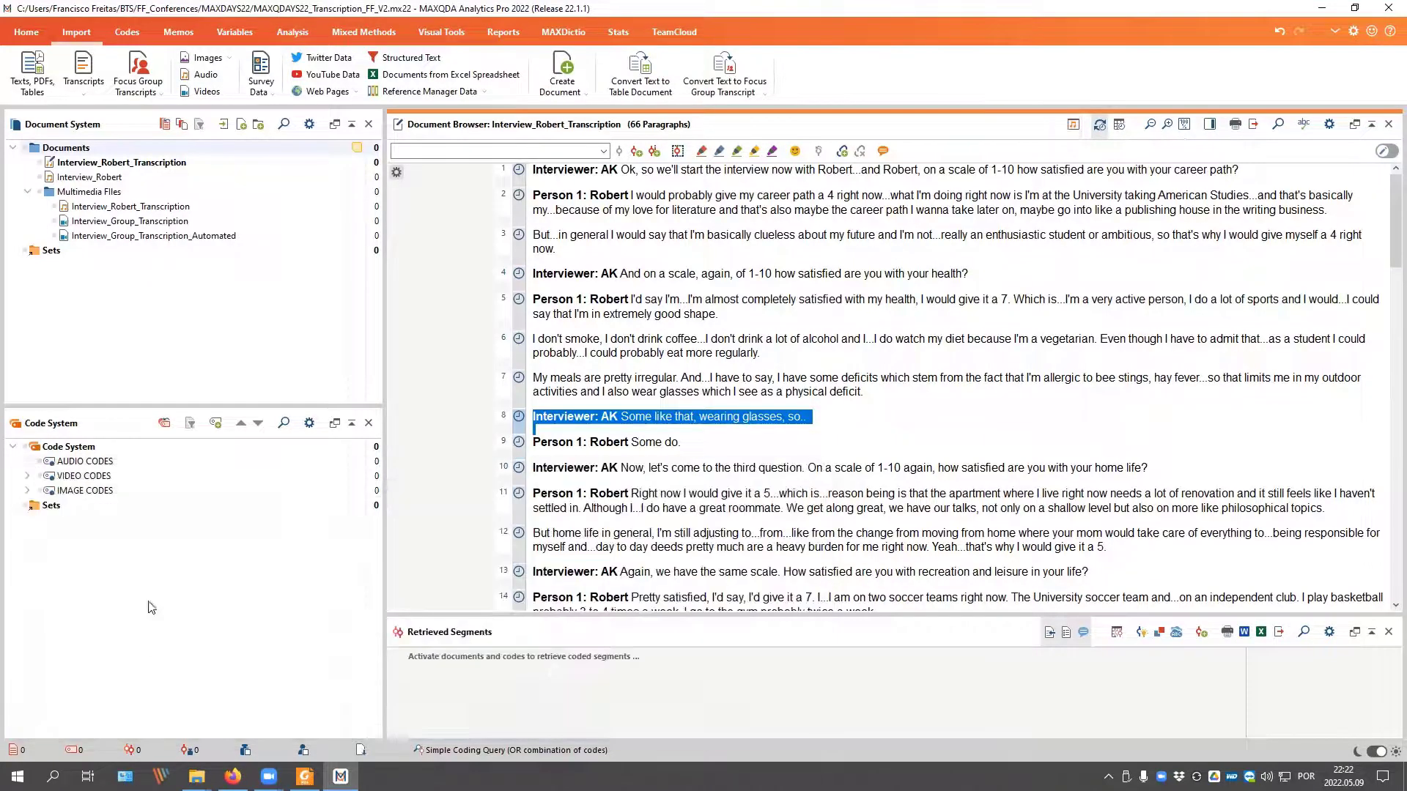
{"action": "left_click", "coordinate": [1071, 133]}
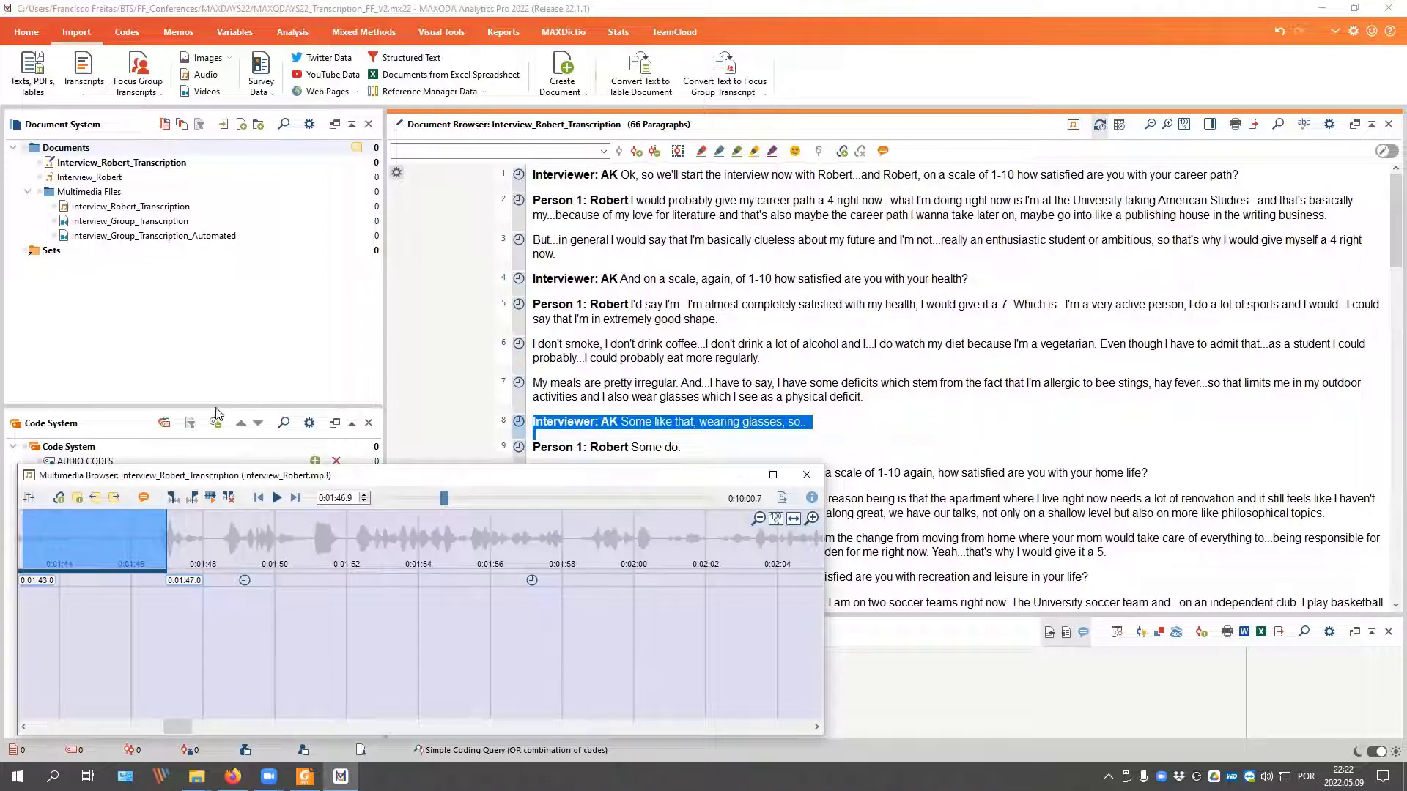
{"action": "left_click_drag", "start_coordinate": [208, 478], "coordinate": [218, 415]}
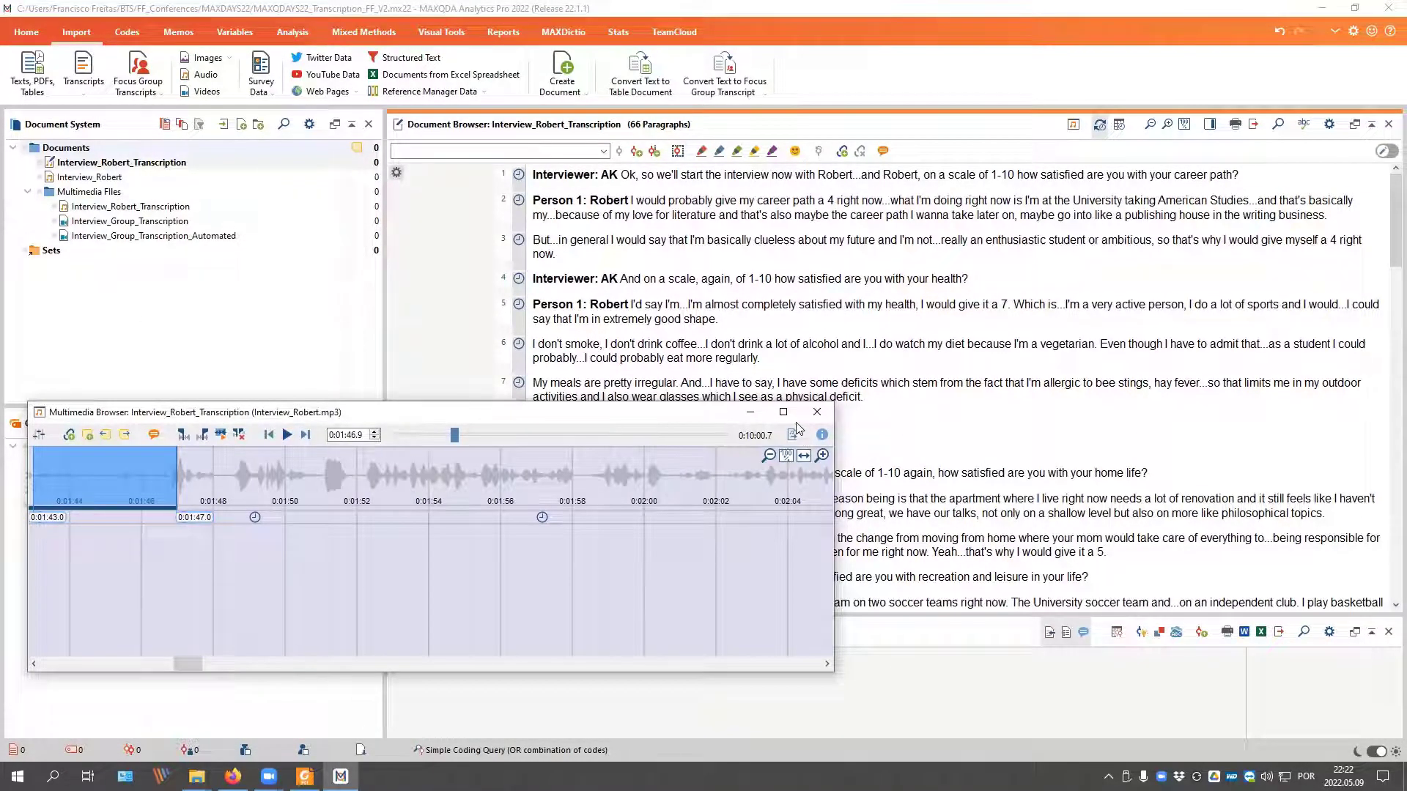
Step: Open Interview_Robert_Transcription in transcription mode, look through the transcript to its last paragraph and leave the mode
{"action": "right_click", "coordinate": [98, 164]}
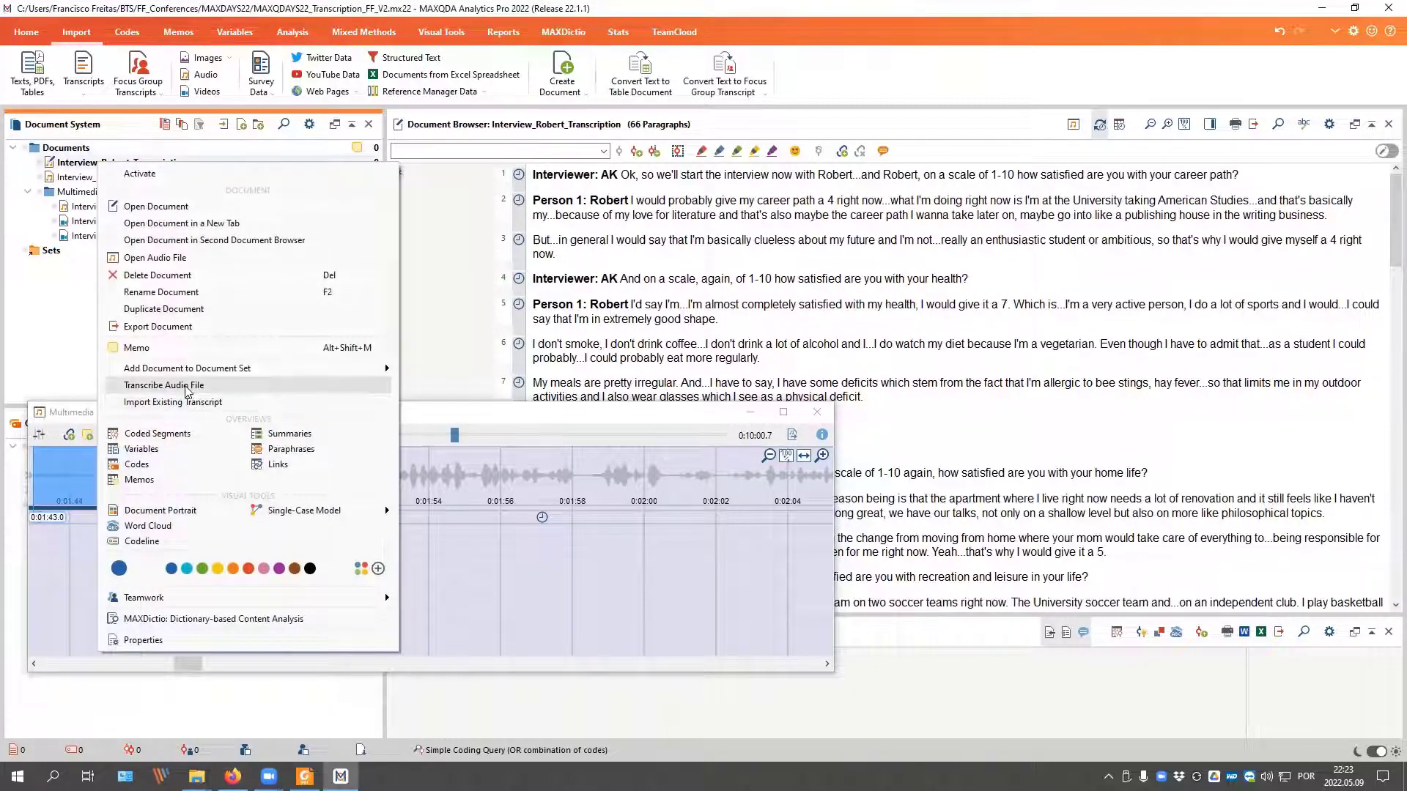
{"action": "key", "text": "Return"}
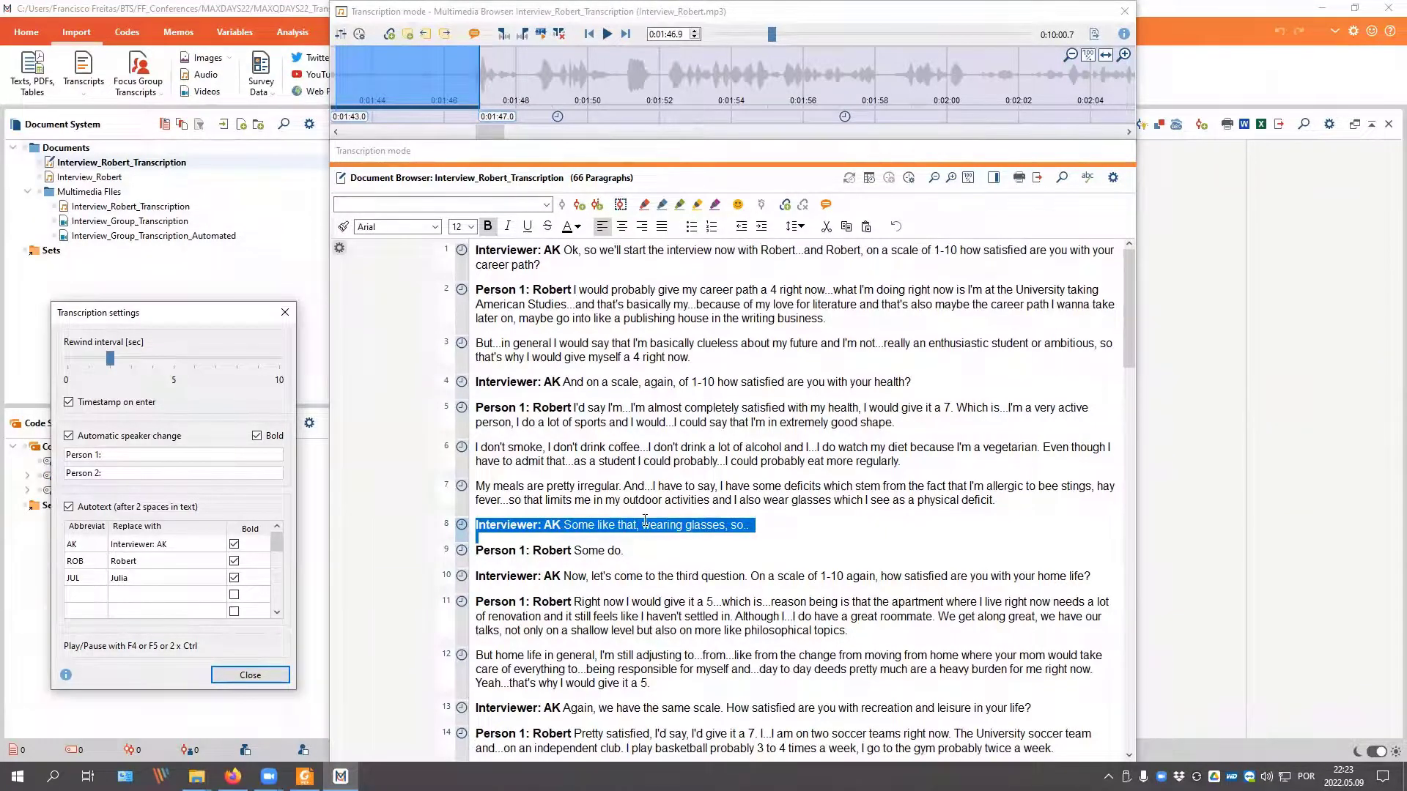
{"action": "scroll", "coordinate": [645, 520], "scroll_direction": "down", "scroll_amount": 10}
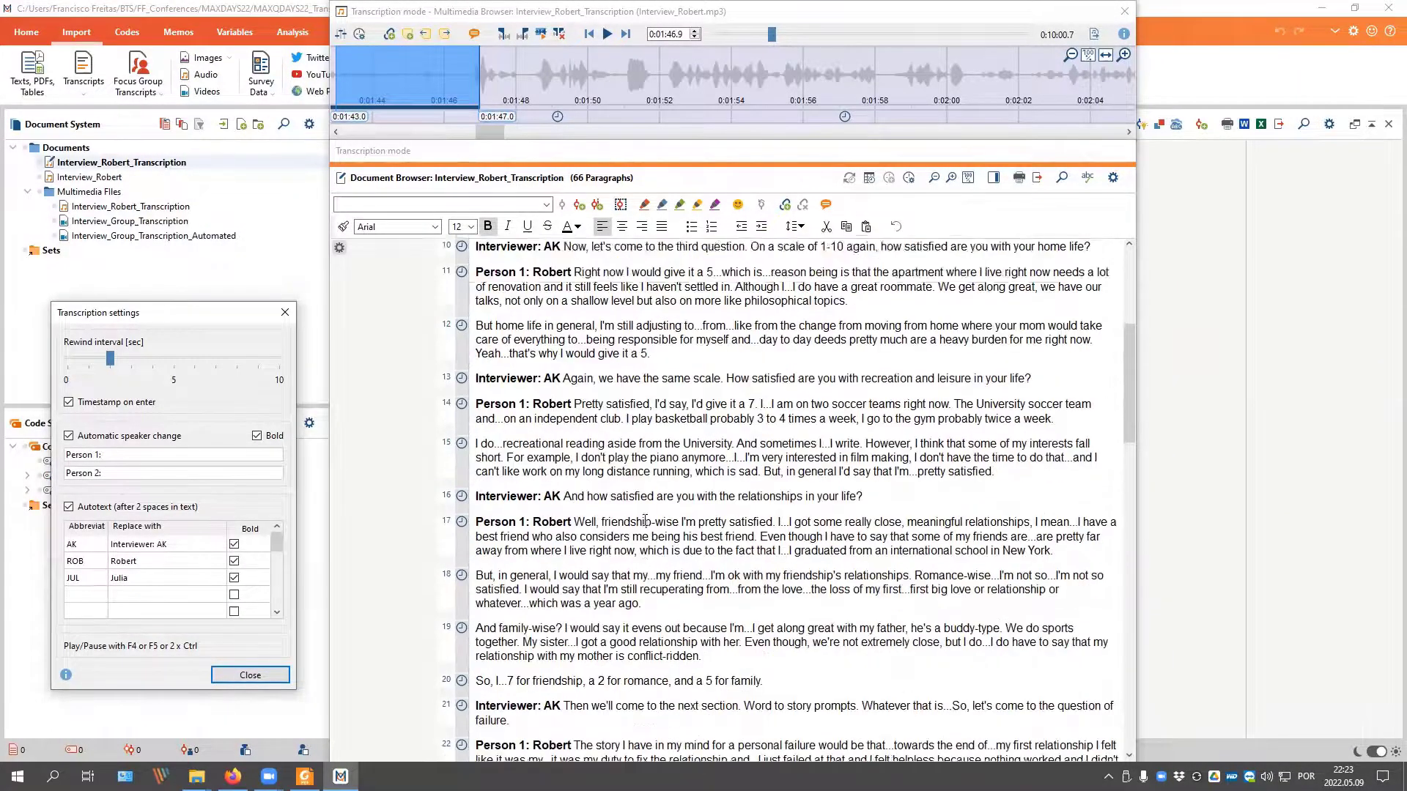
{"action": "scroll", "coordinate": [645, 521], "scroll_direction": "down", "scroll_amount": 10}
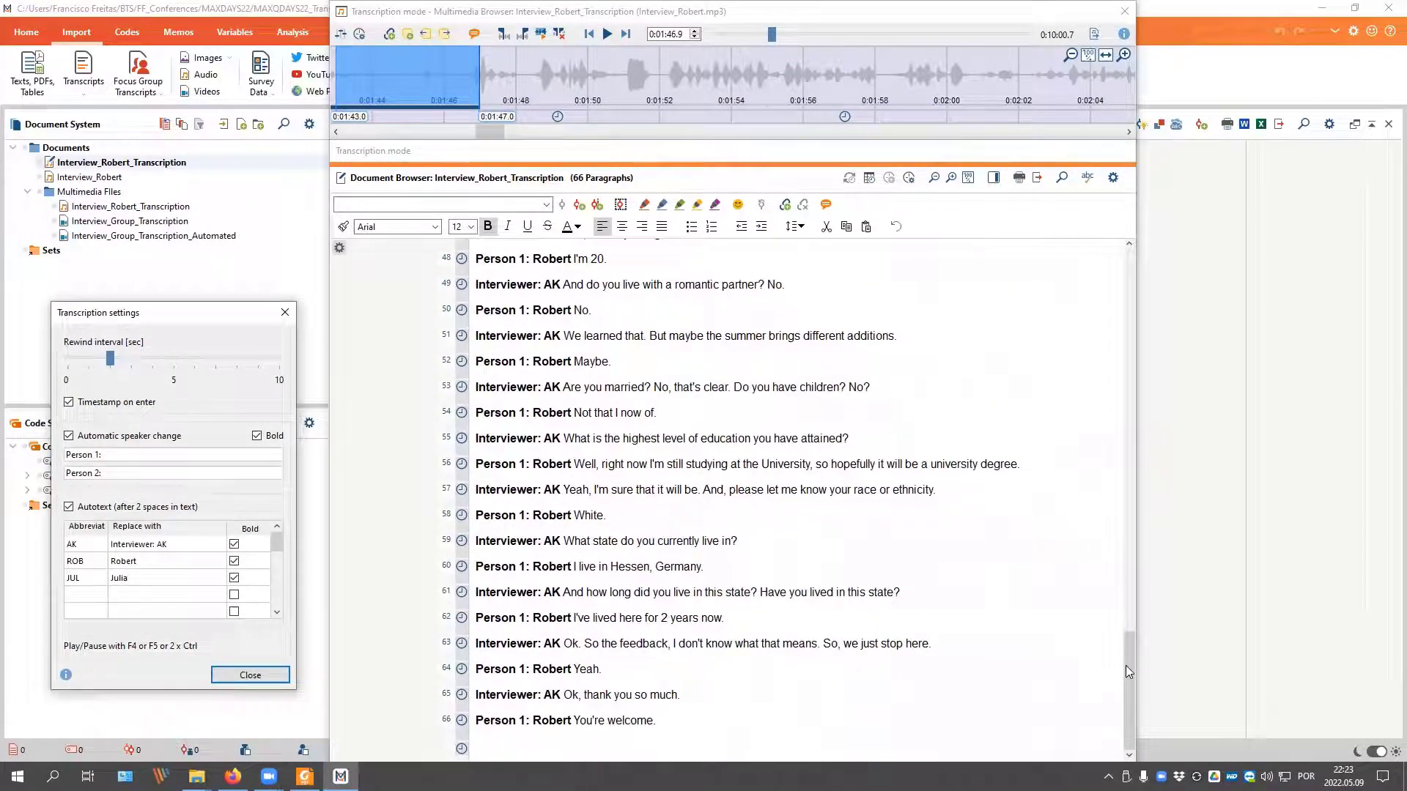
{"action": "left_click_drag", "start_coordinate": [1129, 689], "coordinate": [1129, 310]}
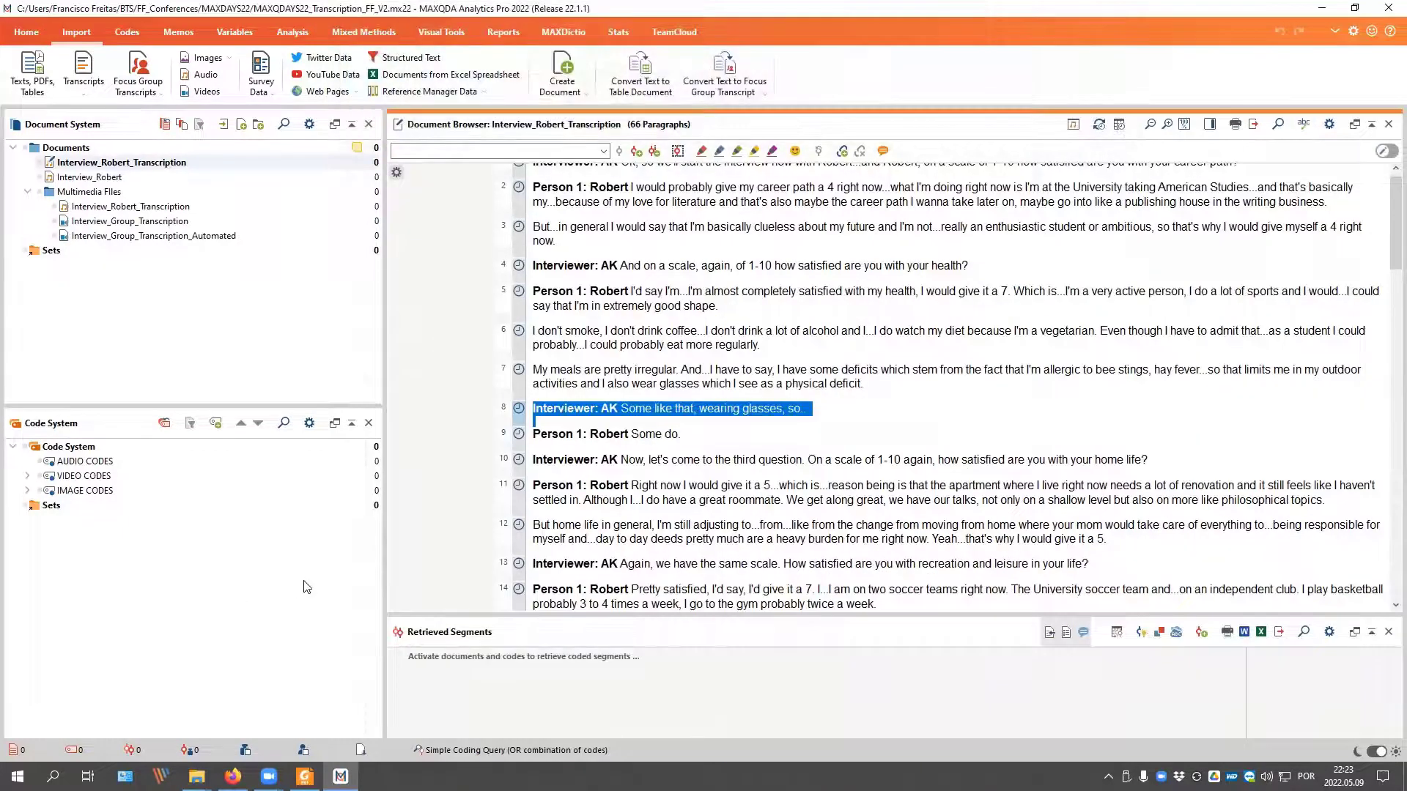
Step: Switch to File Explorer, open Interview_Group_Transcription_Automated in Word to examine its Simon Says timecodes, close it and return to MAXQDA
{"action": "left_click", "coordinate": [96, 98]}
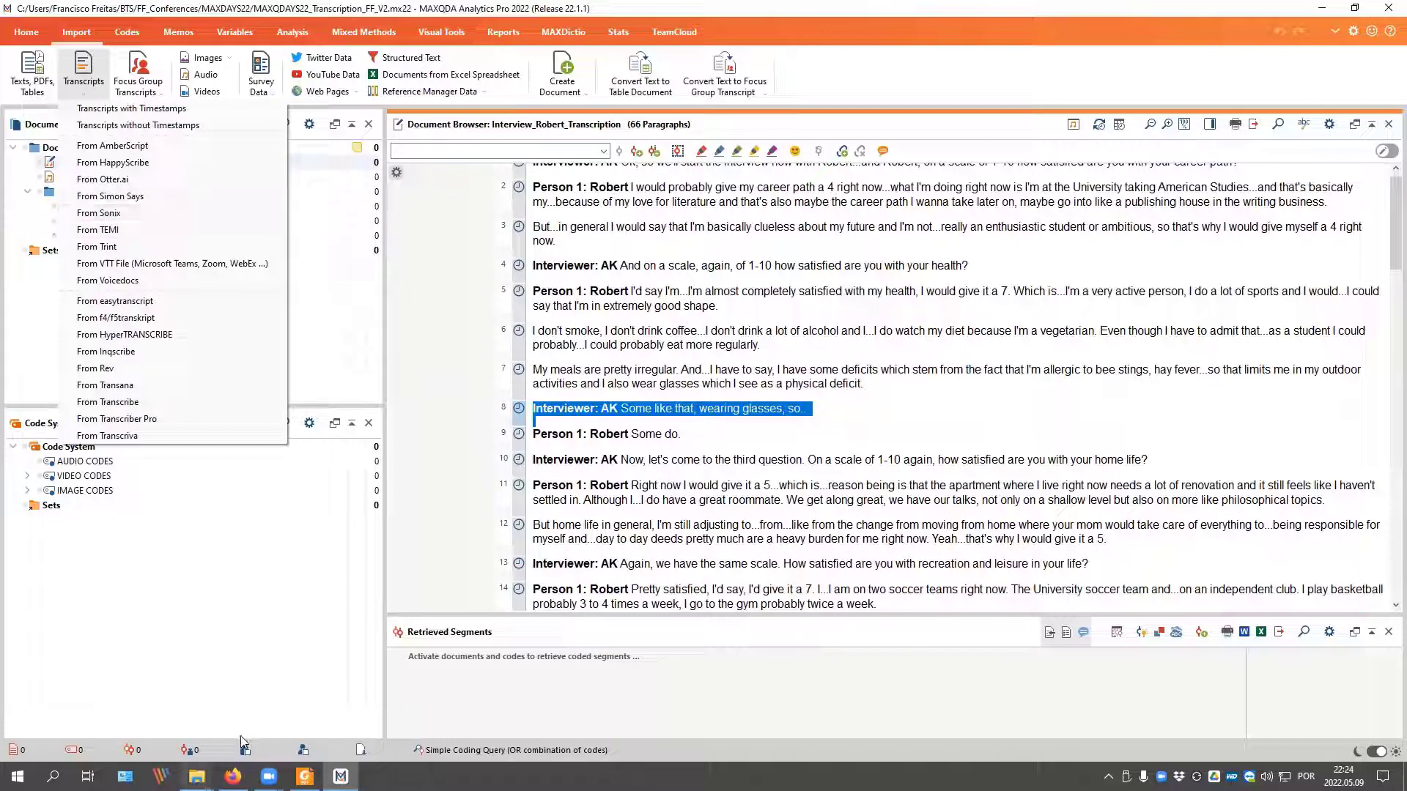
{"action": "left_click", "coordinate": [197, 777]}
{"action": "left_click", "coordinate": [275, 707]}
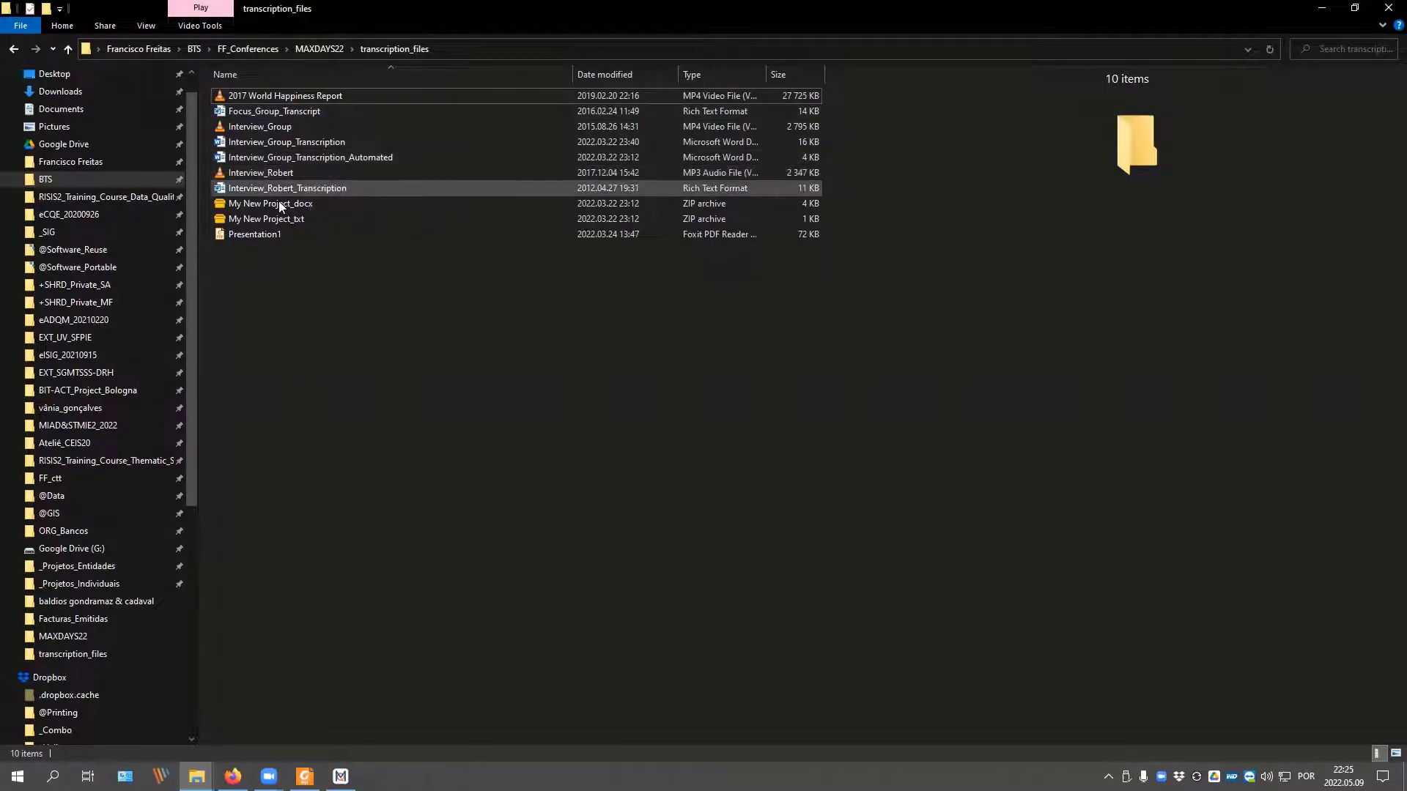
{"action": "double_click", "coordinate": [258, 158]}
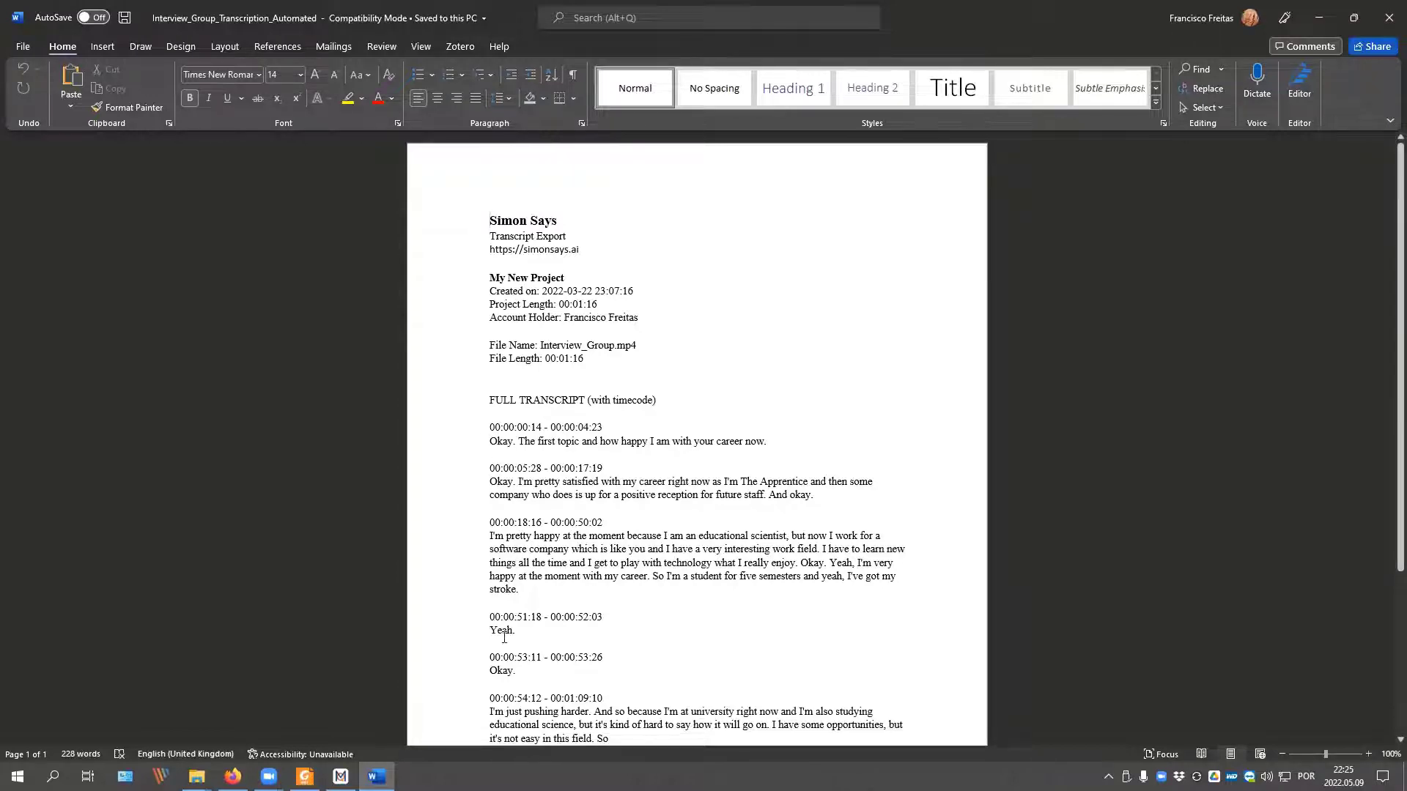
{"action": "scroll", "coordinate": [504, 637], "scroll_direction": "down", "scroll_amount": 2}
{"action": "scroll", "coordinate": [504, 637], "scroll_direction": "down", "scroll_amount": 3}
{"action": "scroll", "coordinate": [644, 452], "scroll_direction": "up", "scroll_amount": 3}
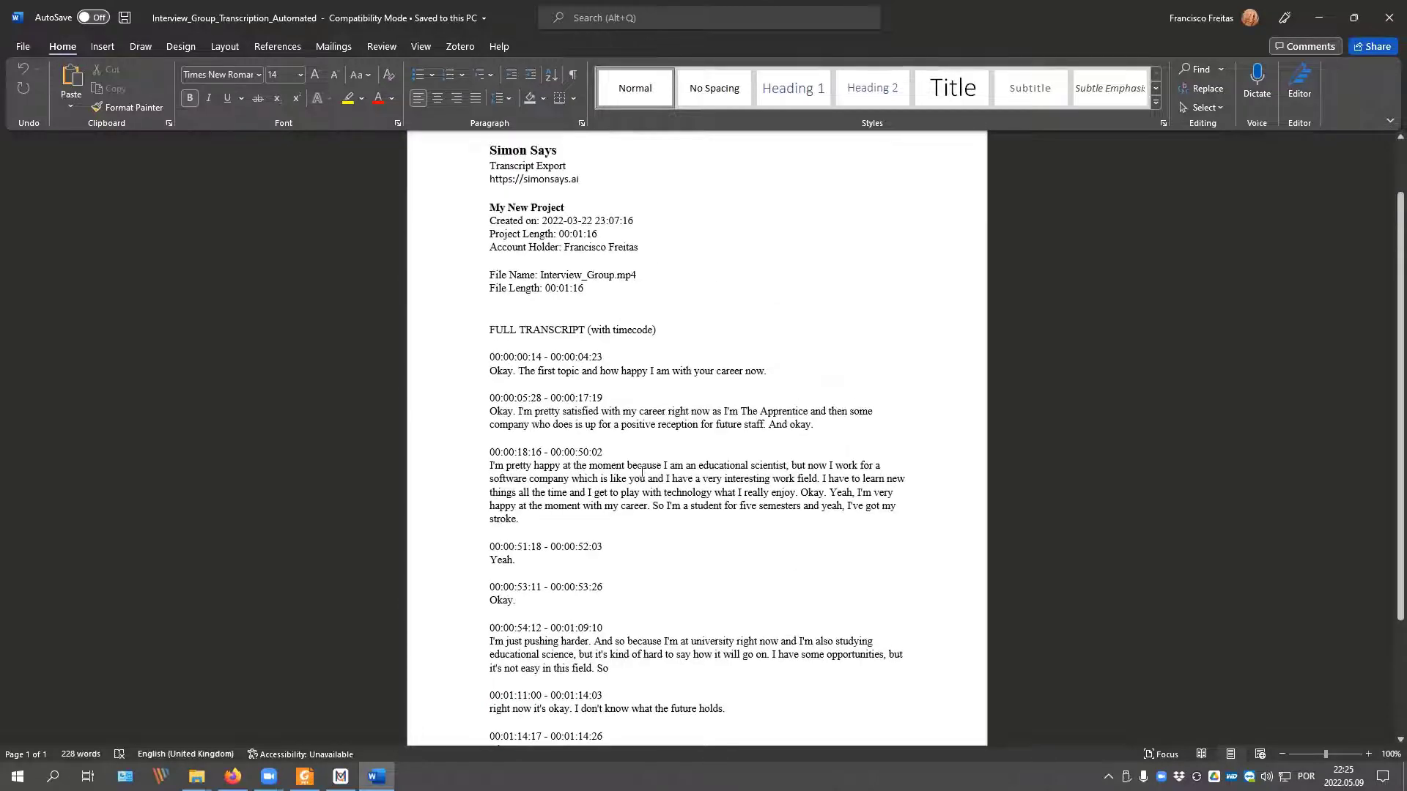
{"action": "left_click", "coordinate": [1388, 22]}
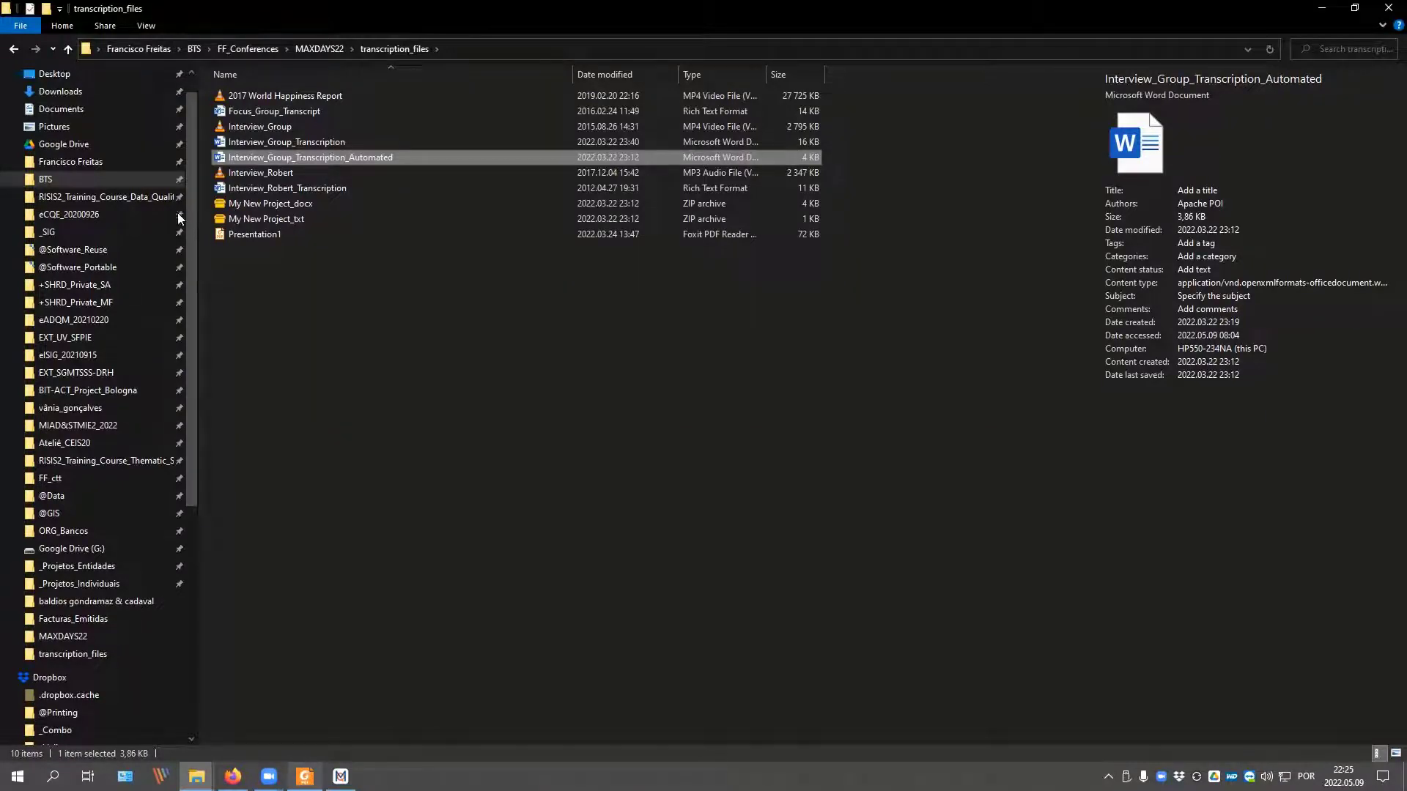
{"action": "key", "text": "alt+Tab"}
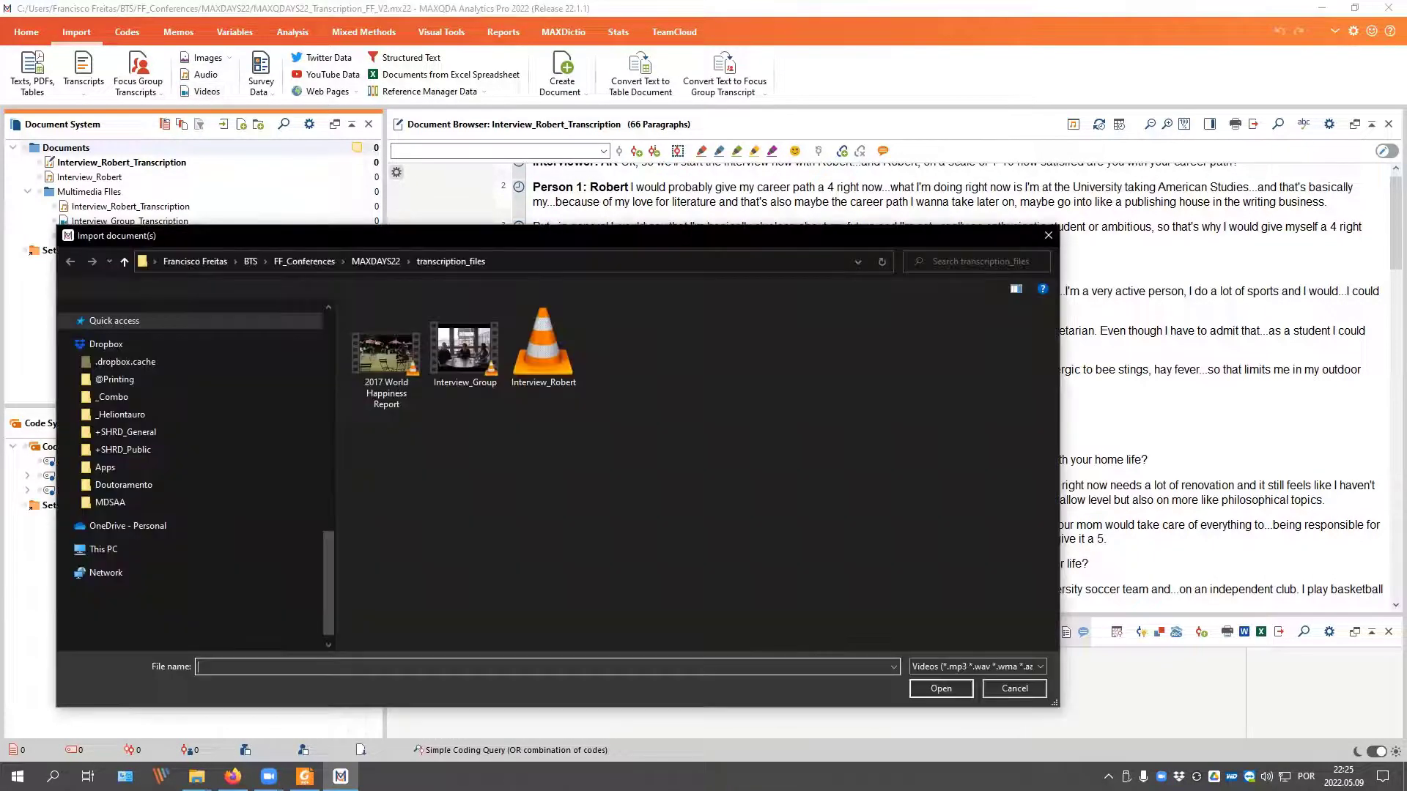
Step: Import Interview_Group_Transcription as a transcript without timestamps for the Interview_Group video, overwriting the existing external copy of the video
{"action": "left_click", "coordinate": [465, 352]}
{"action": "left_click", "coordinate": [937, 688]}
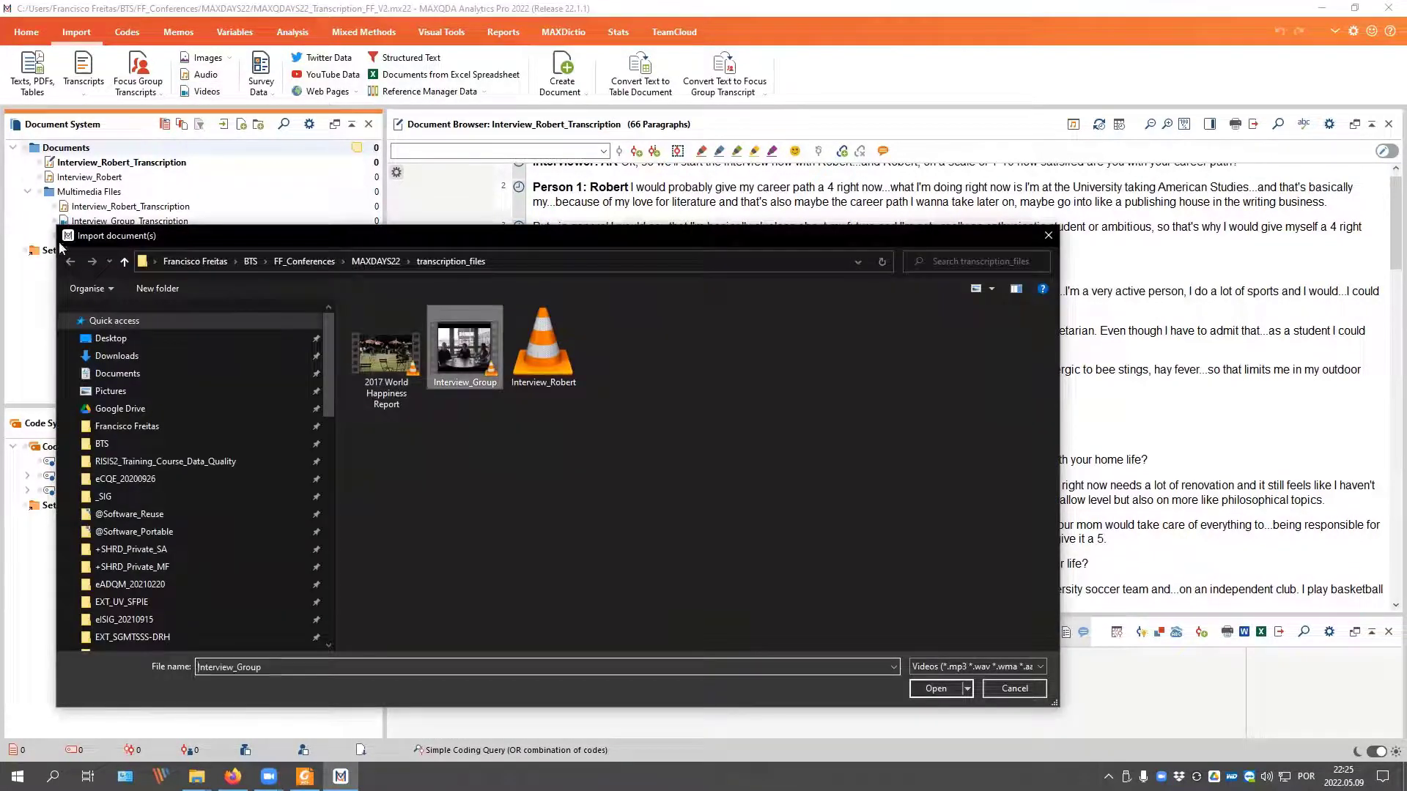
{"action": "key", "text": "Return"}
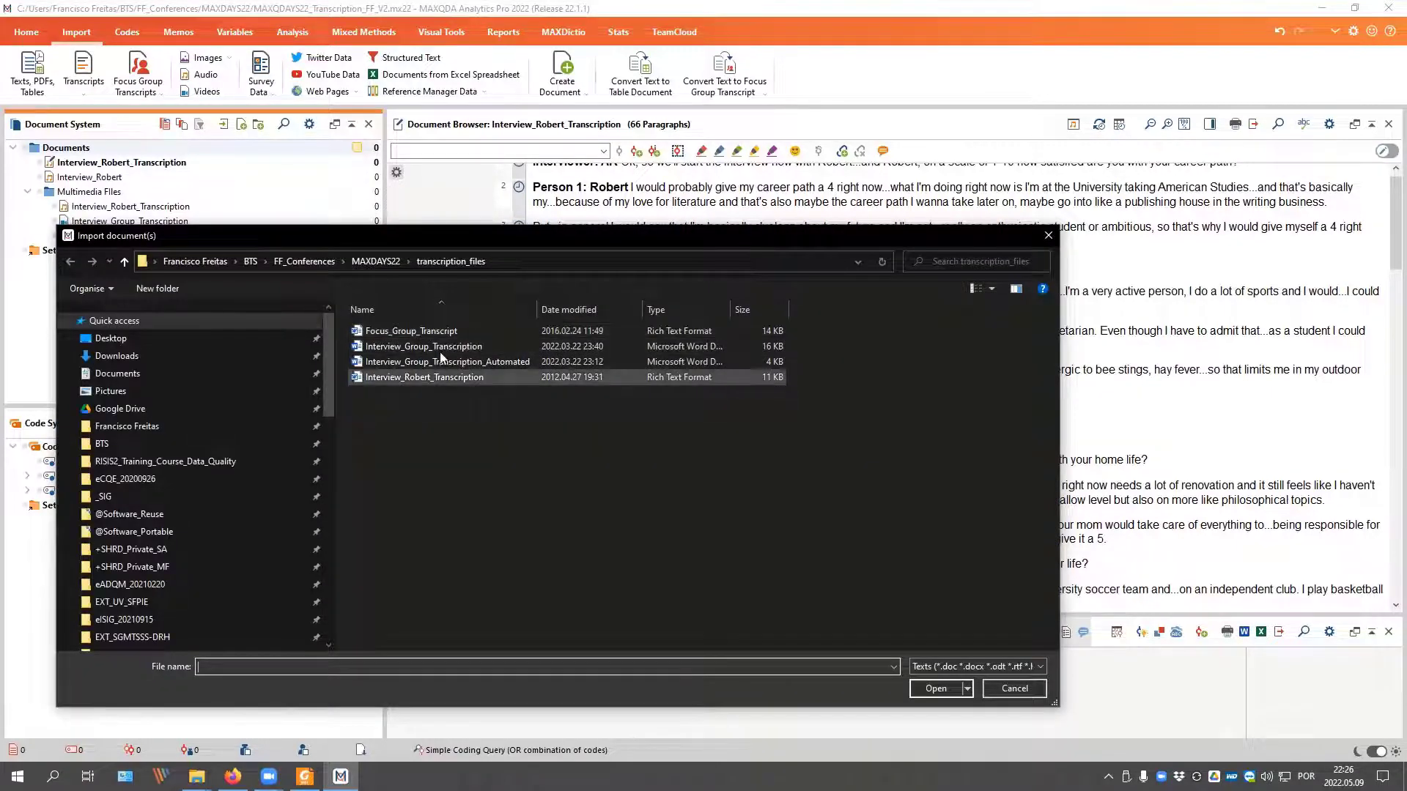
{"action": "left_click", "coordinate": [440, 346]}
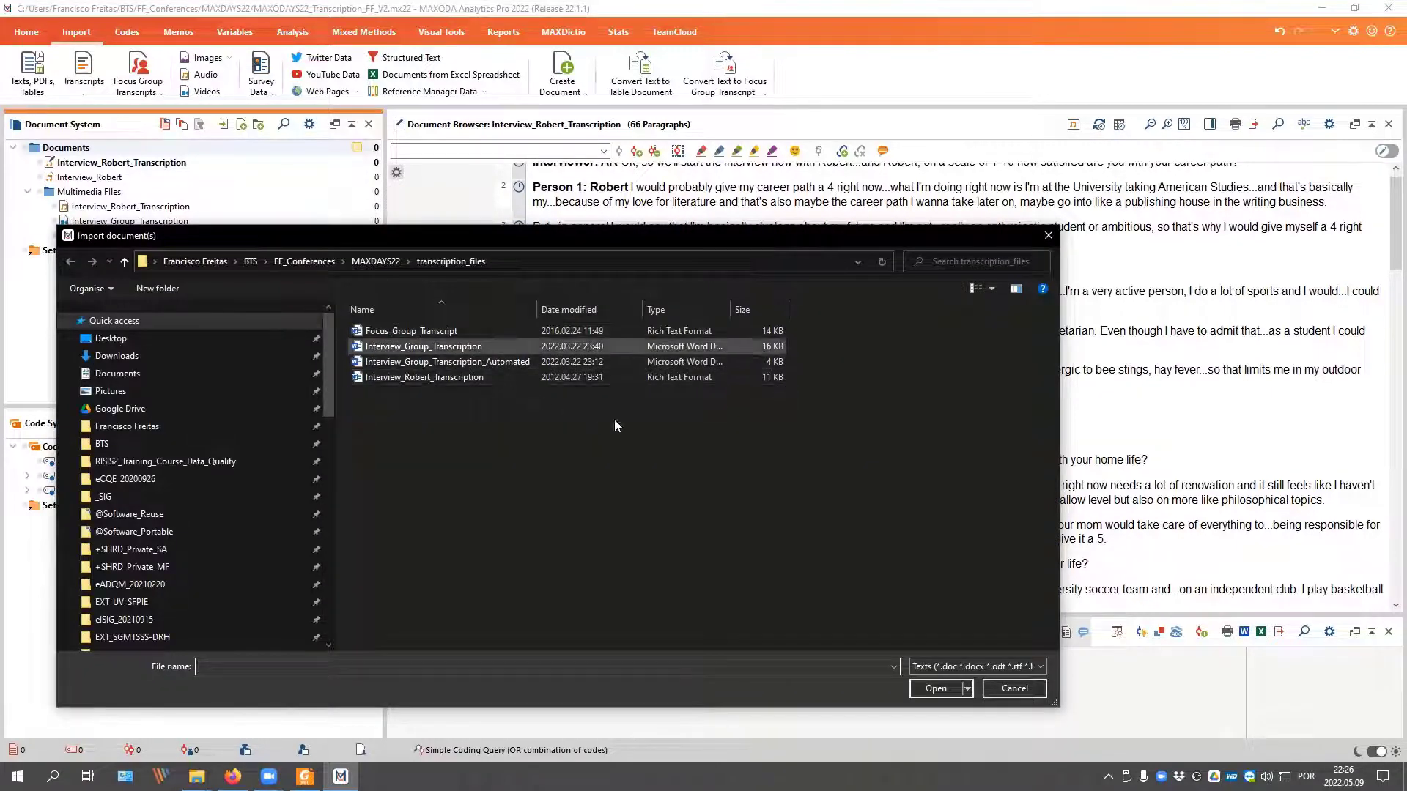
{"action": "left_click", "coordinate": [921, 689]}
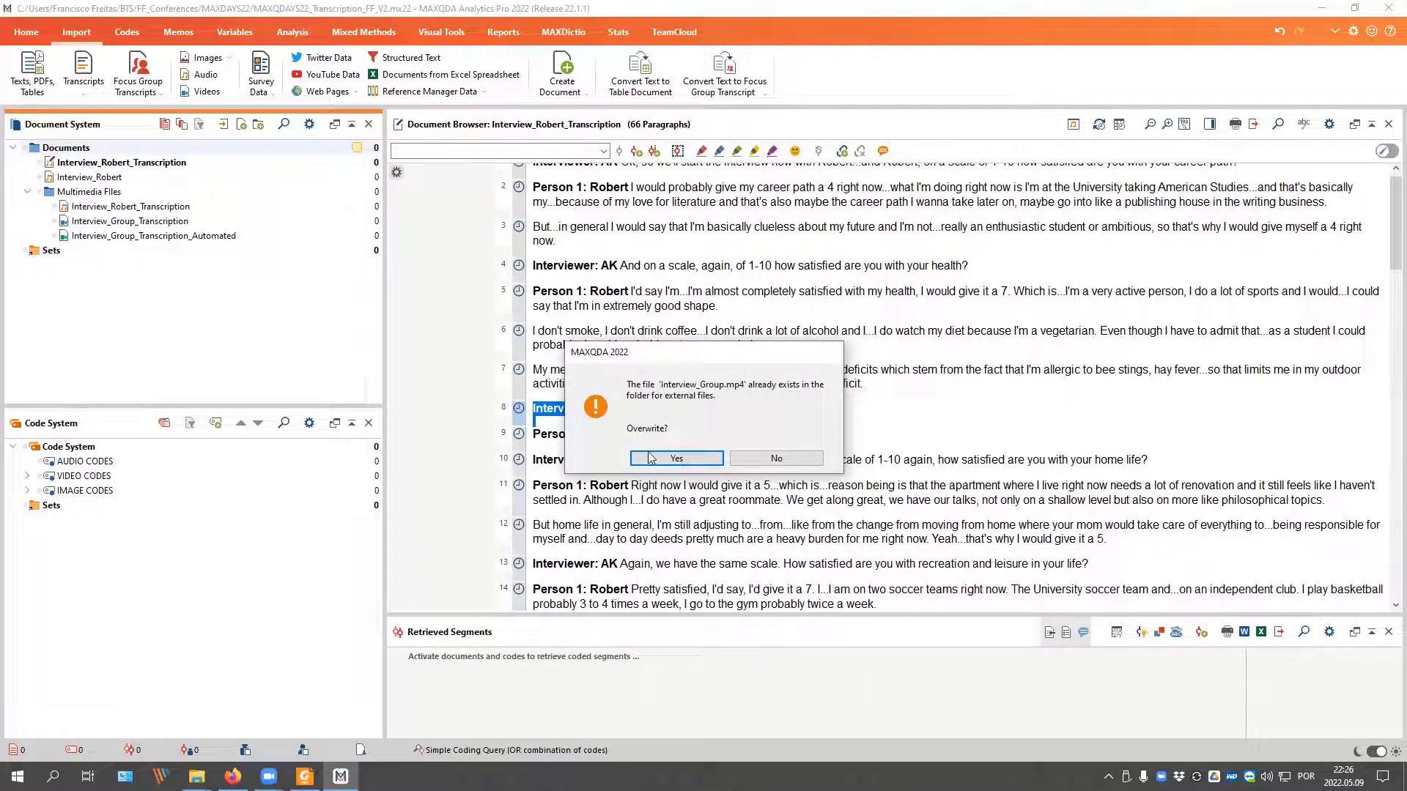
{"action": "left_click", "coordinate": [649, 458]}
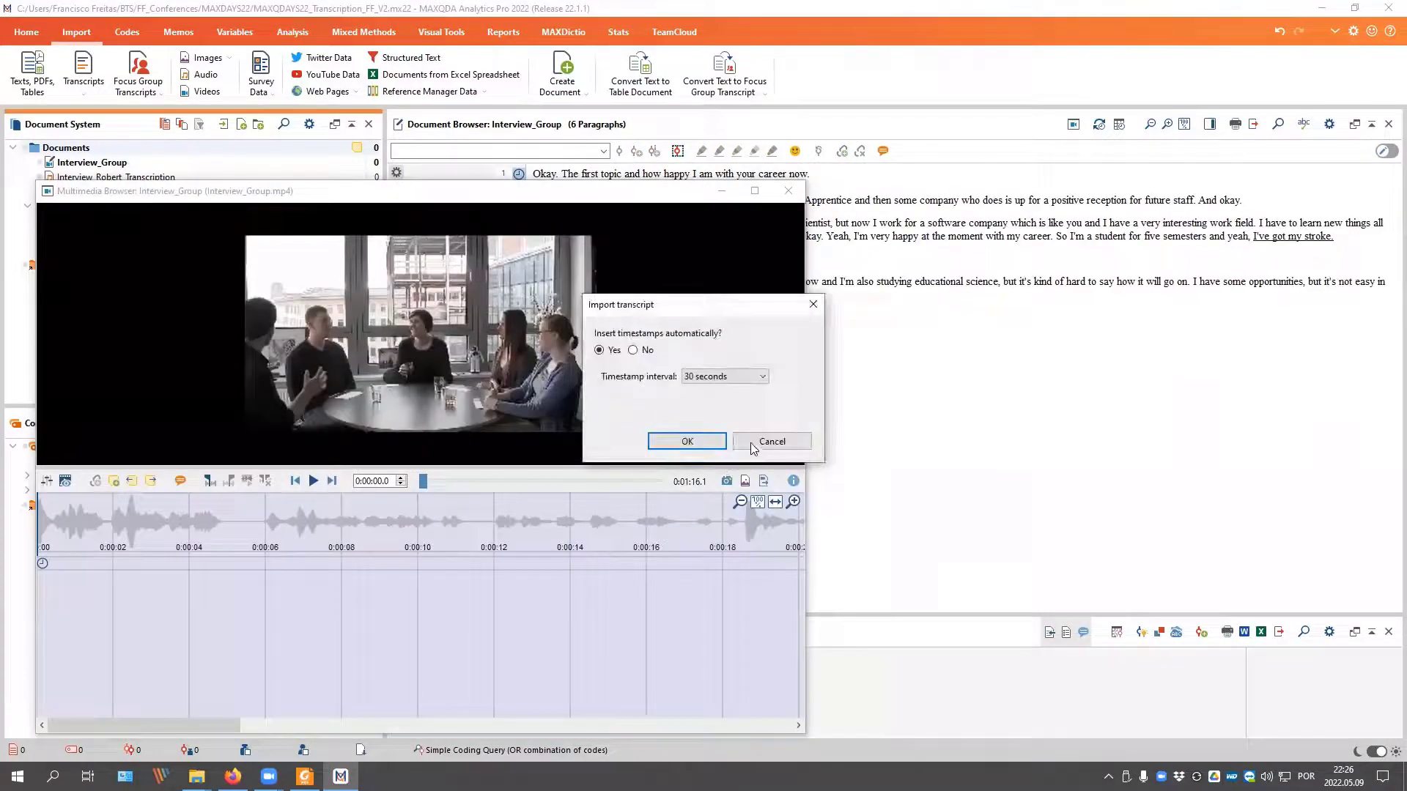
Step: Insert timestamps automatically into the imported transcript at 30-second intervals and close the Multimedia Browser
{"action": "left_click", "coordinate": [685, 442]}
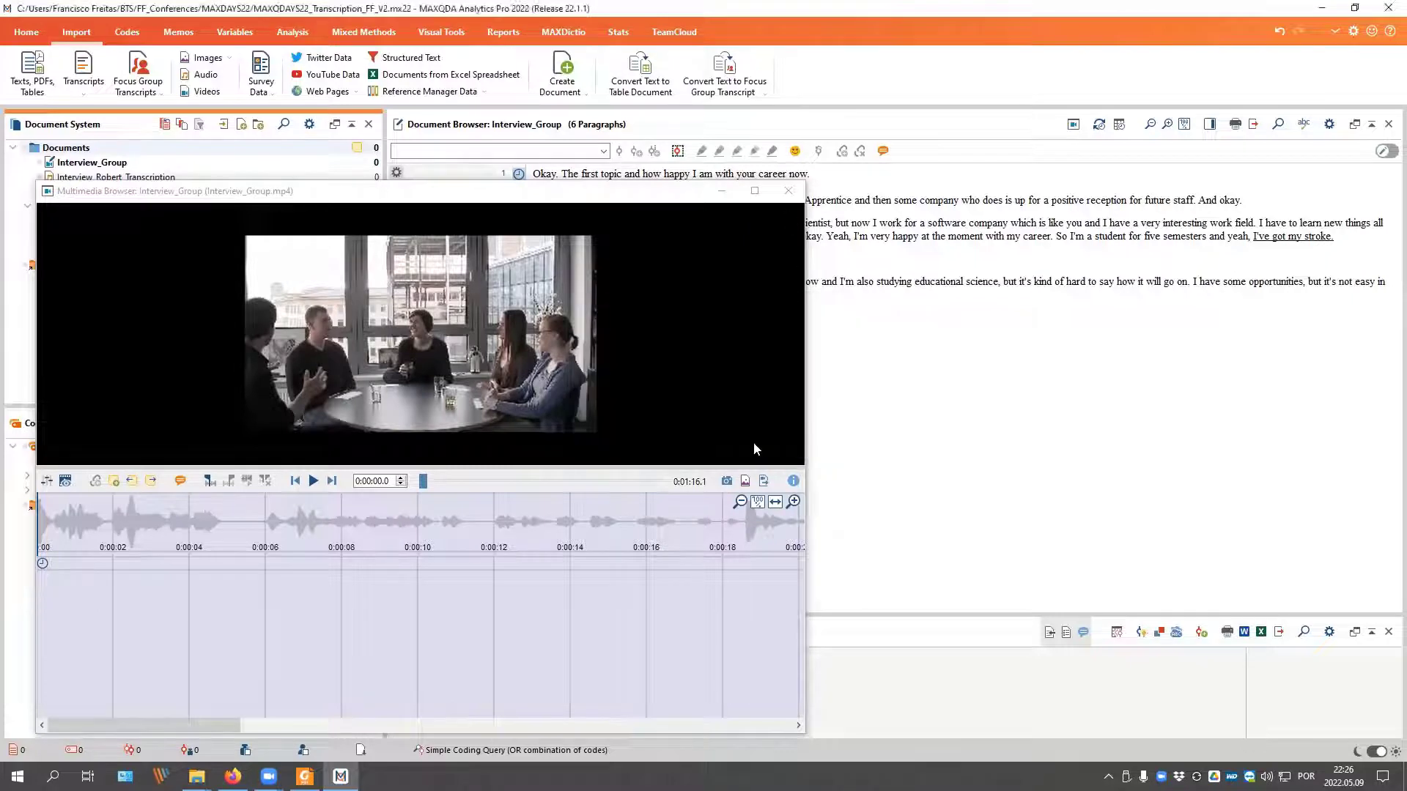
{"action": "key", "text": "Return"}
{"action": "left_click", "coordinate": [788, 191]}
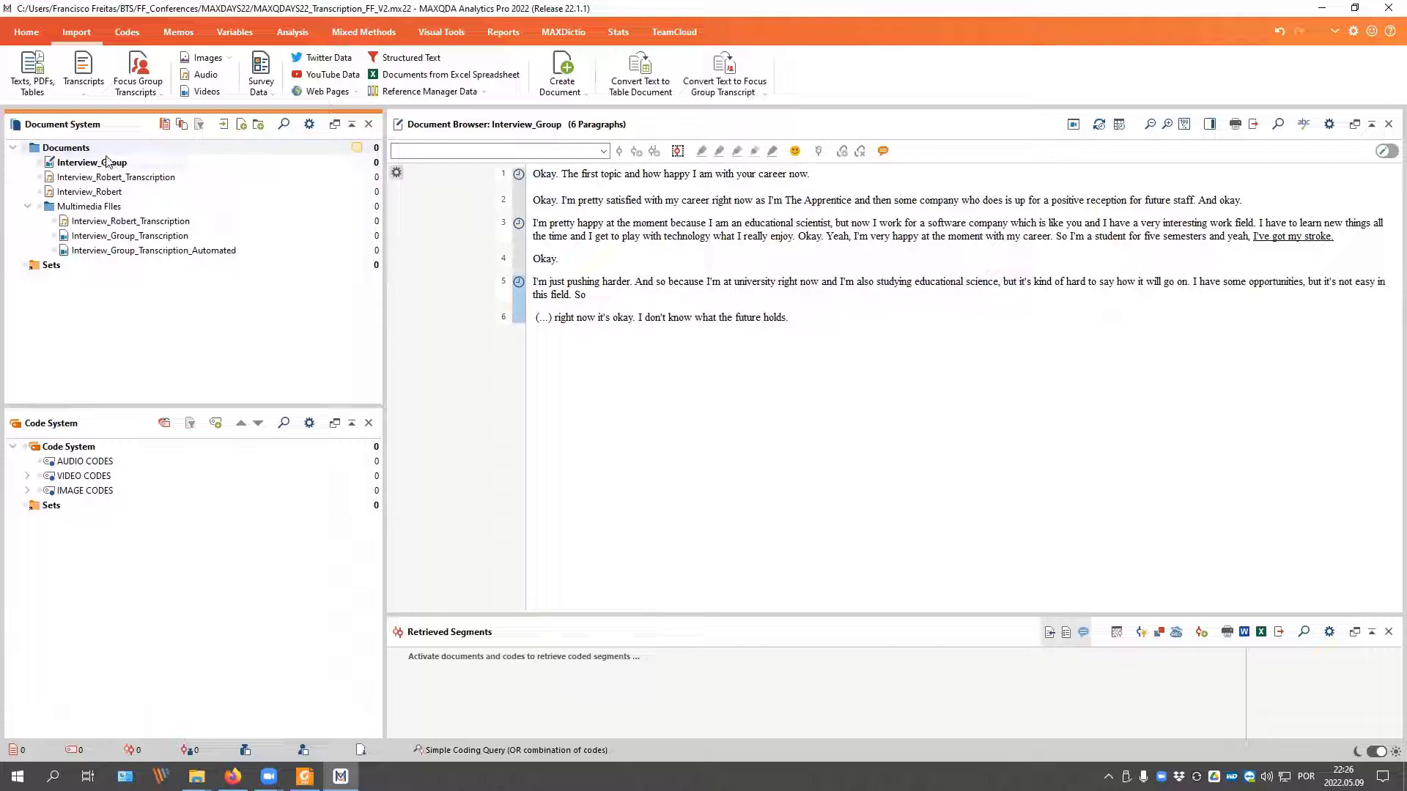
Step: Import the Interview_Group_Transcription_Automated transcript in Simon Says format and link it to the Interview_Group video
{"action": "left_click", "coordinate": [83, 86]}
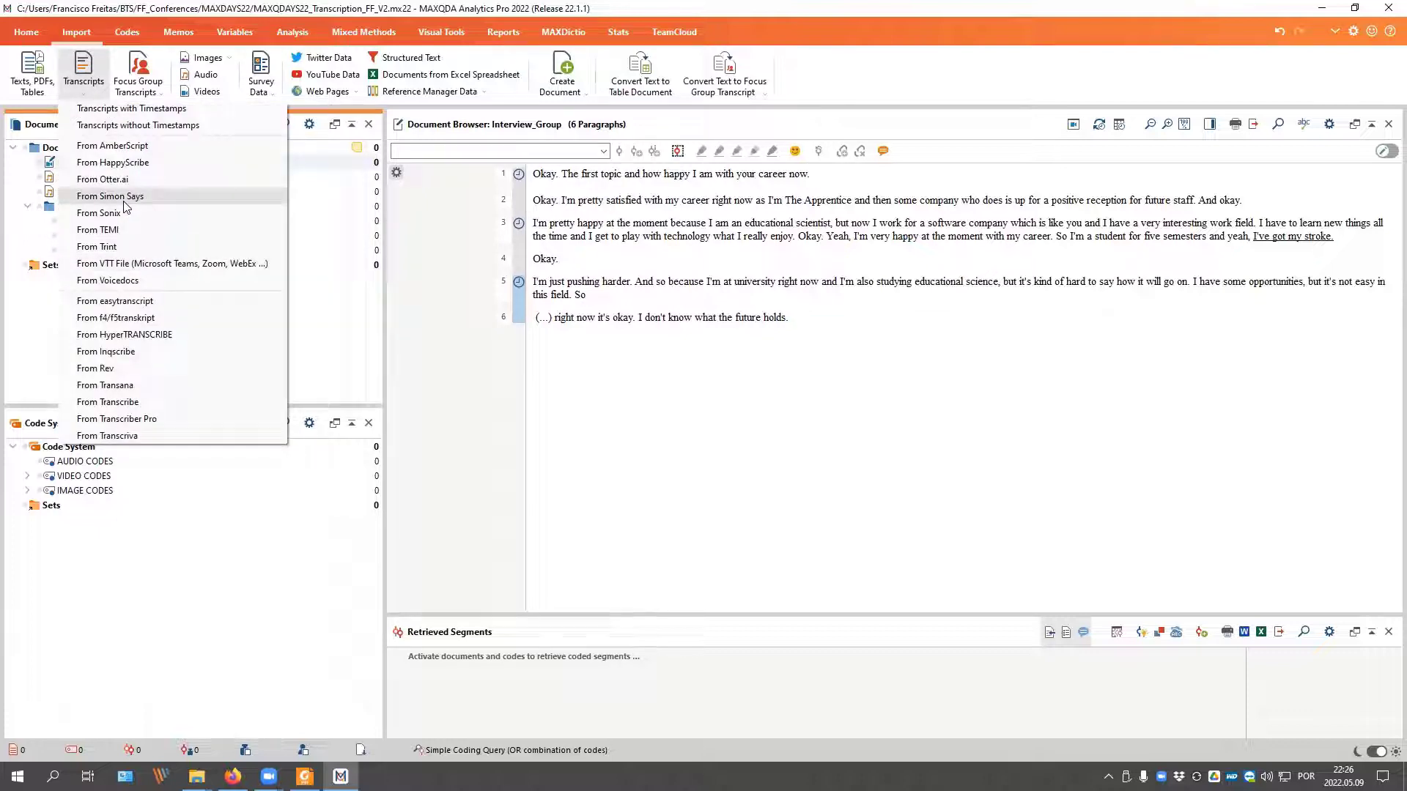
{"action": "left_click", "coordinate": [124, 202]}
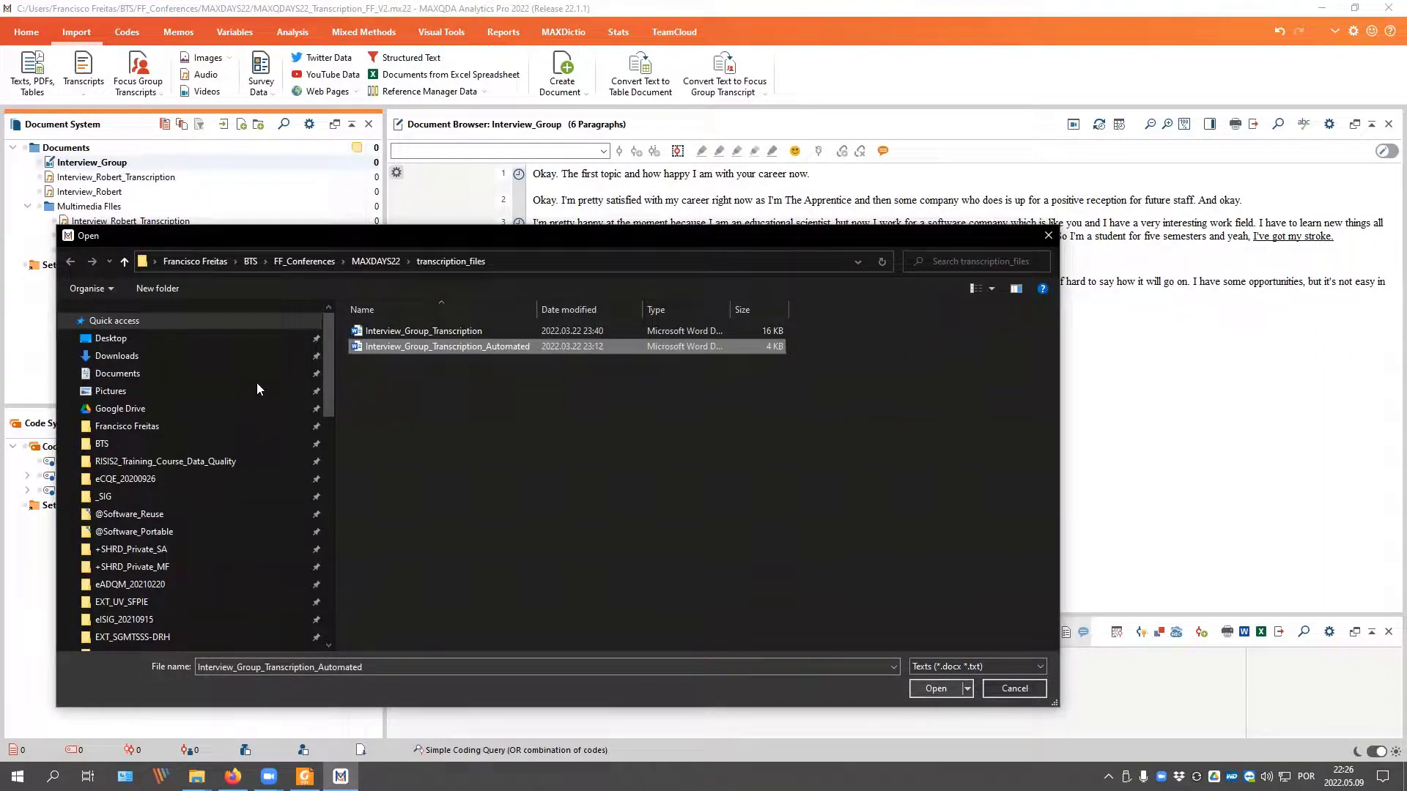
{"action": "key", "text": "Return"}
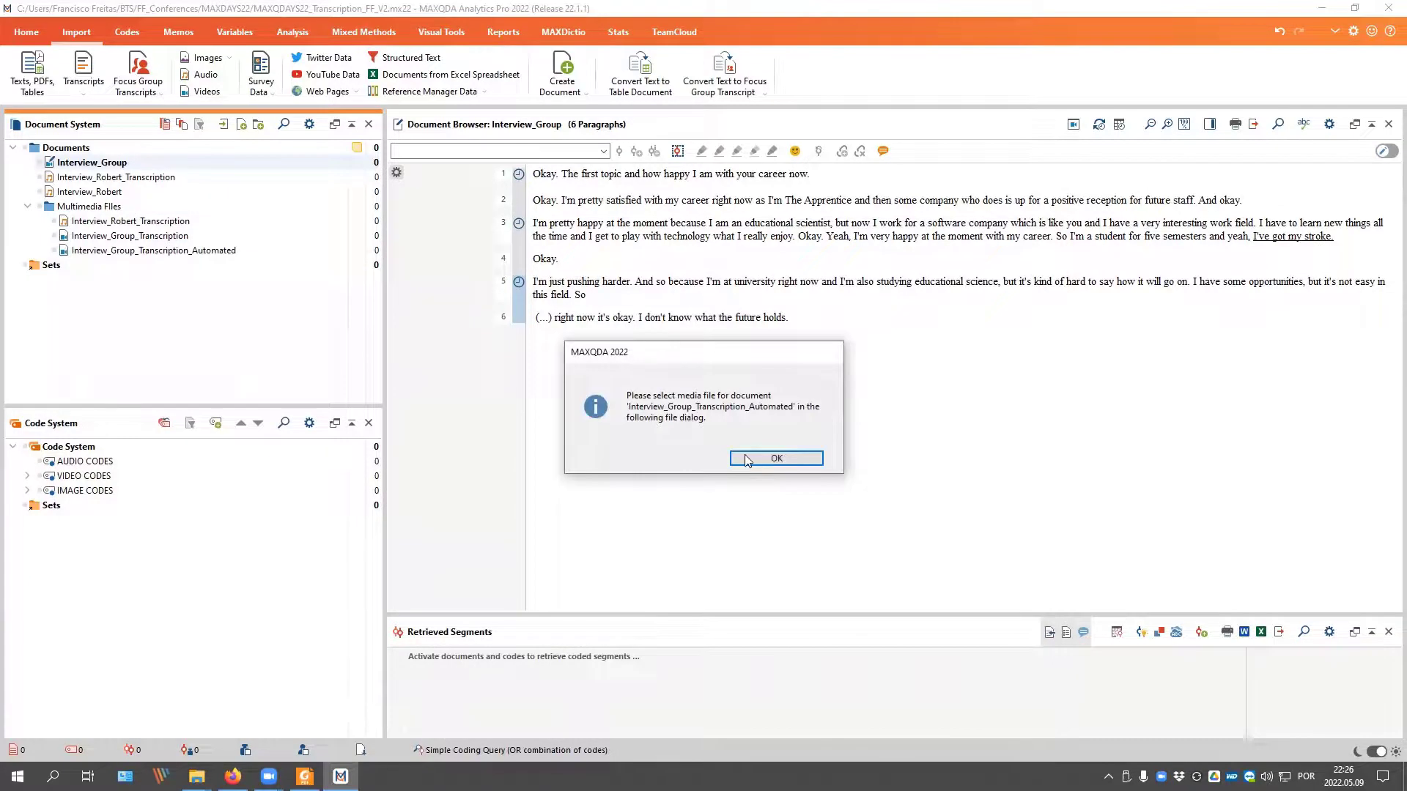
{"action": "left_click", "coordinate": [748, 460]}
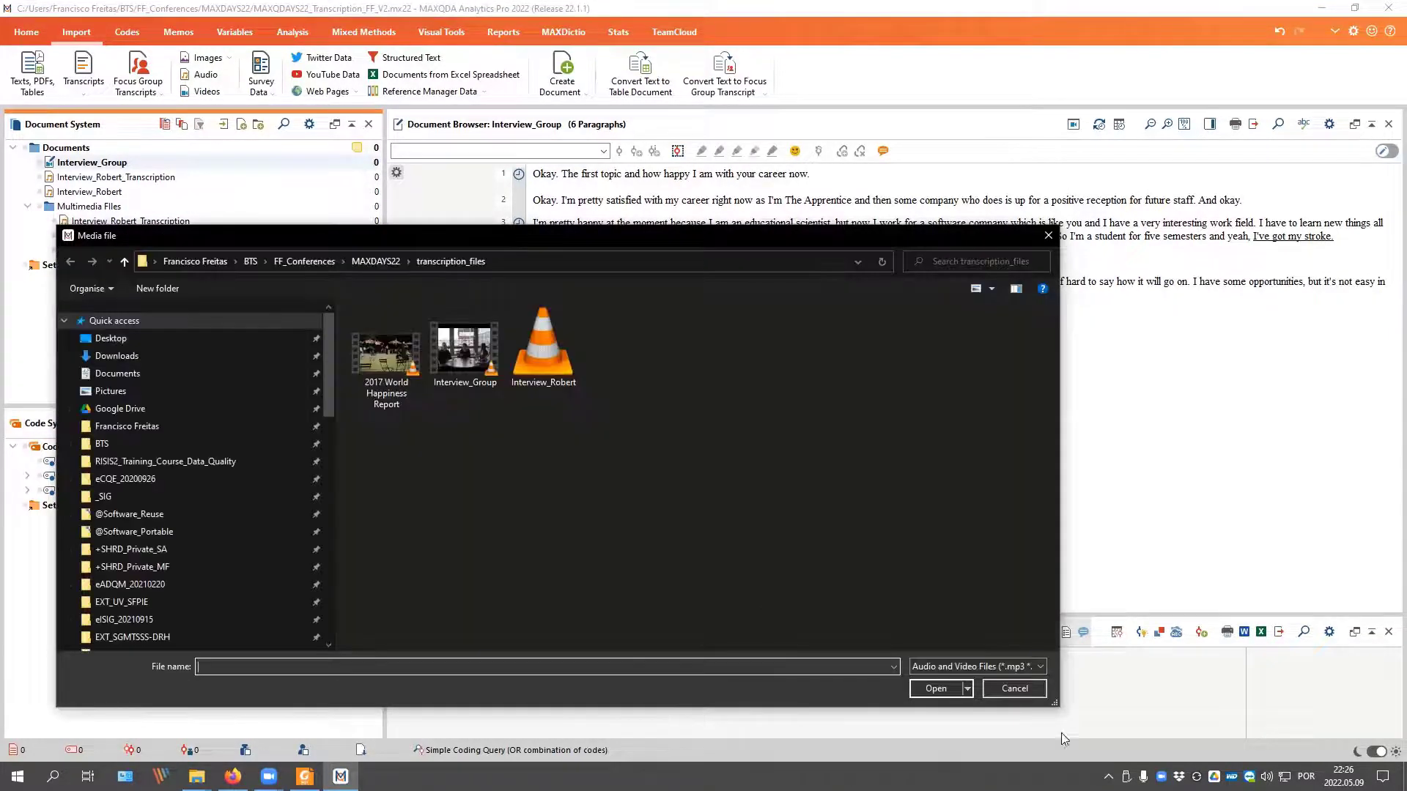
{"action": "left_click", "coordinate": [464, 350]}
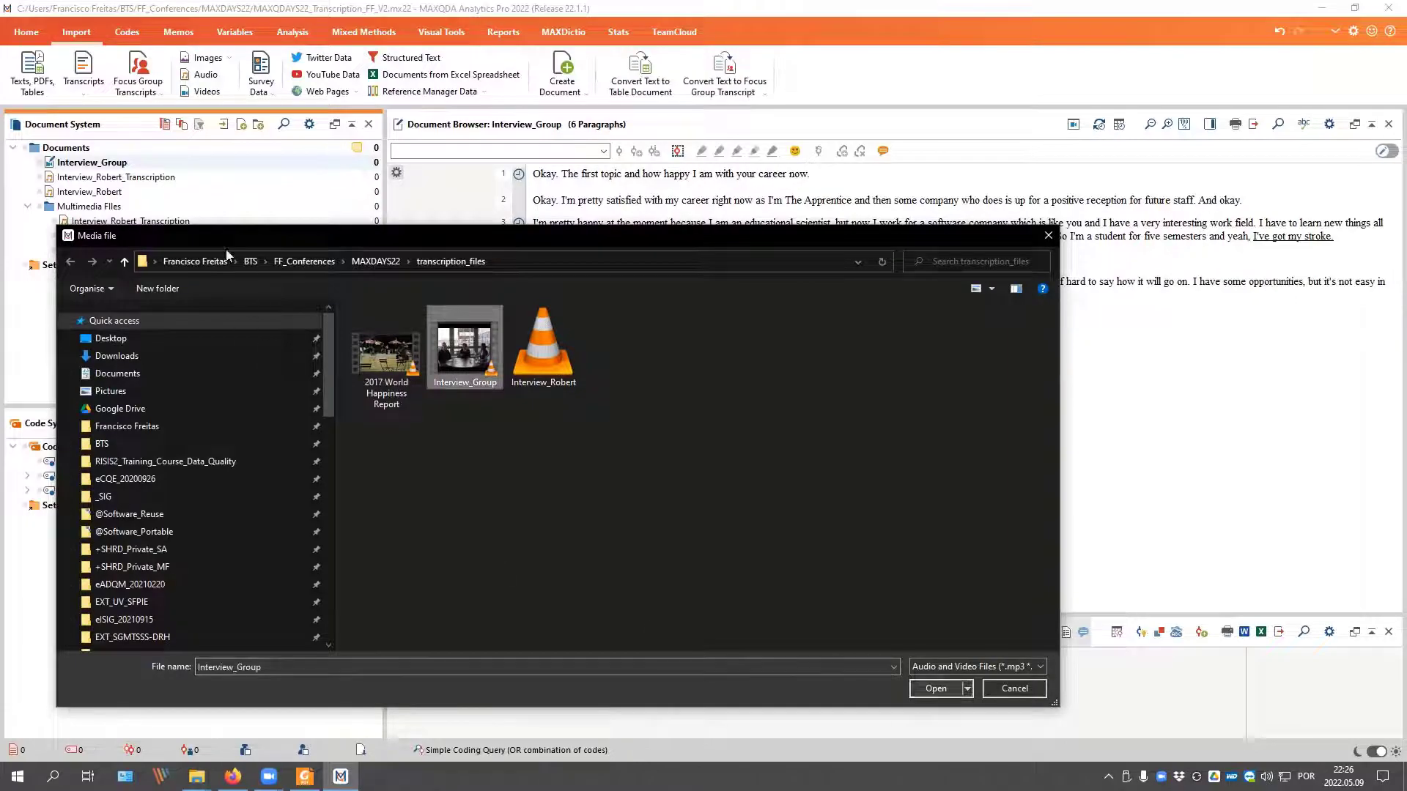
{"action": "key", "text": "alt+Tab"}
{"action": "key", "text": "alt+Tab"}
{"action": "key", "text": "Return"}
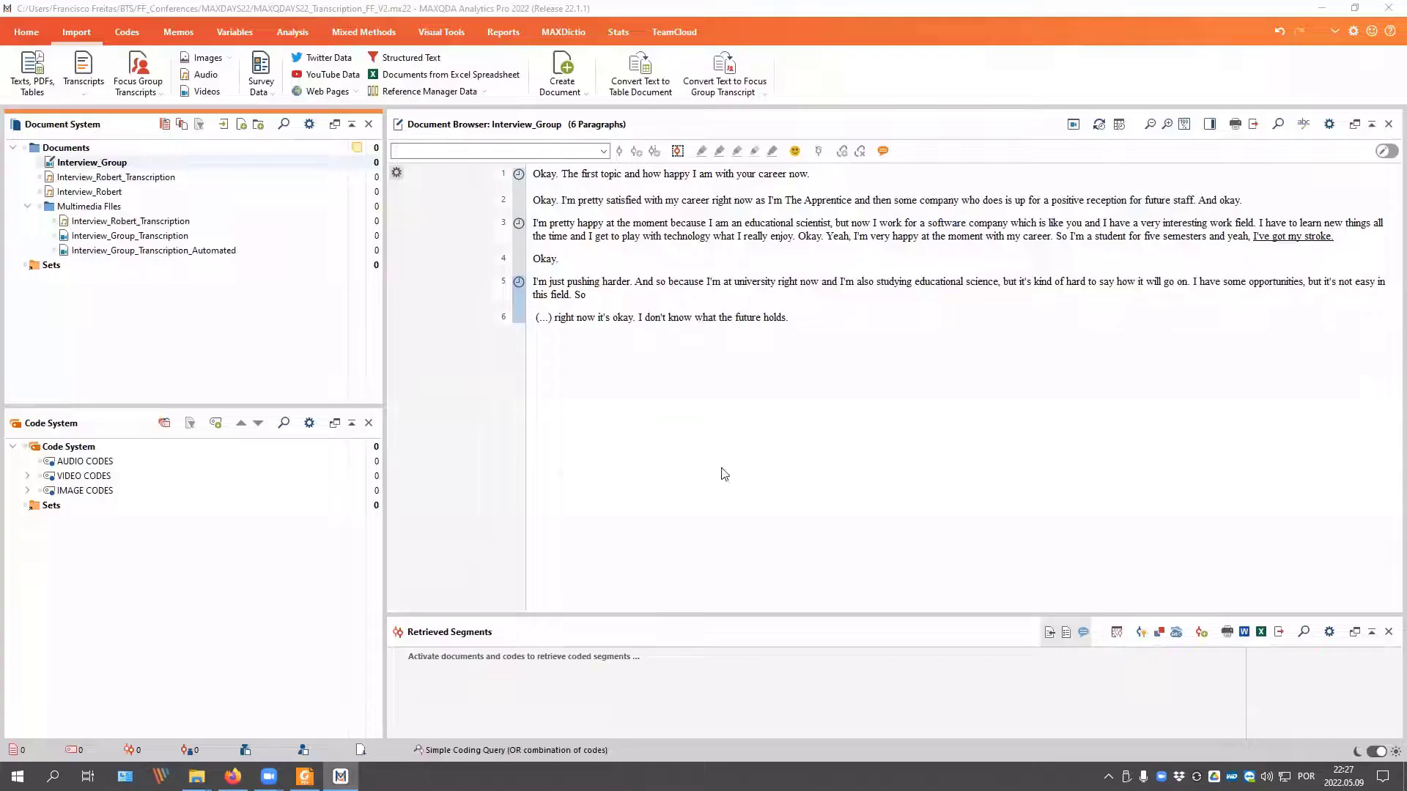
{"action": "key", "text": "Return"}
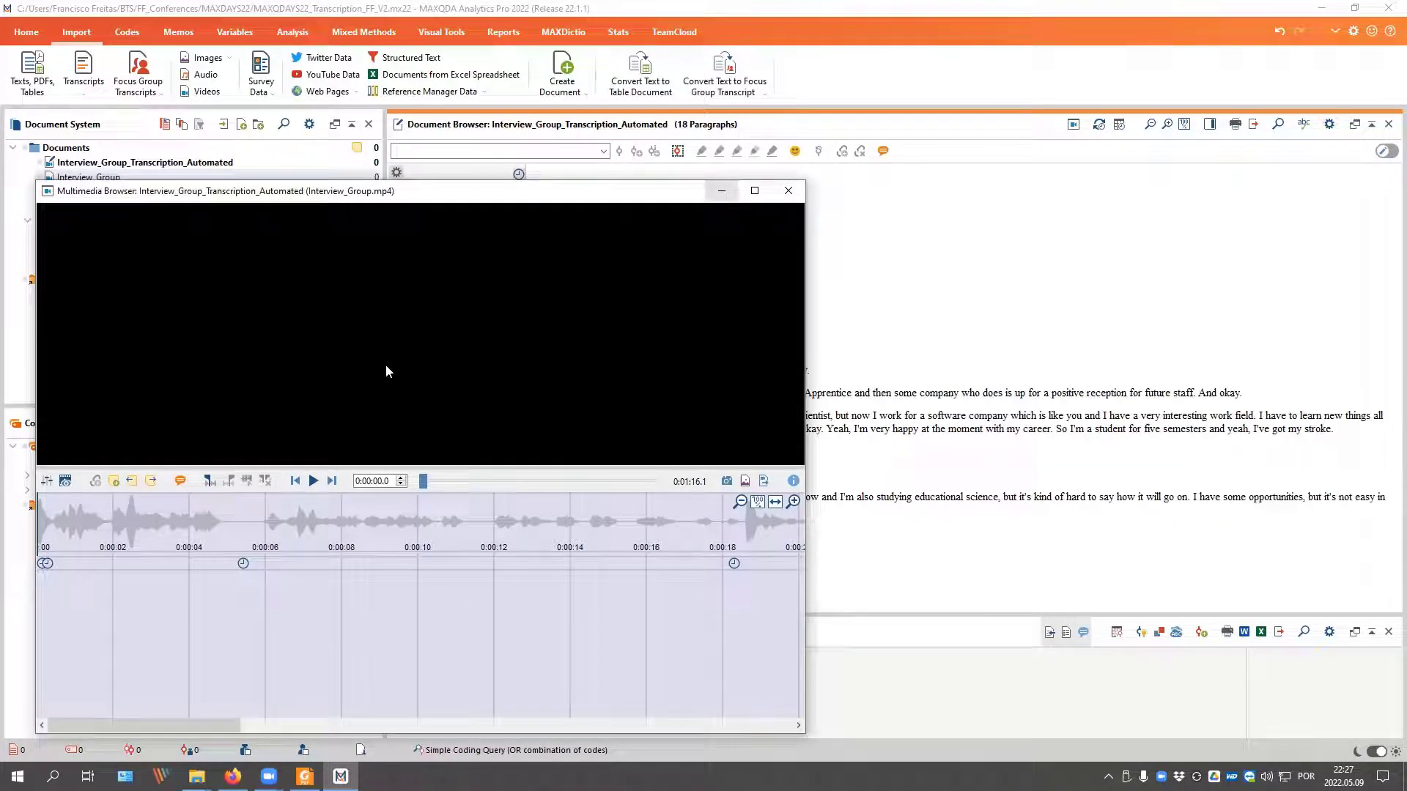
Step: Play the opening of the linked group video briefly, then reposition and narrow the Multimedia Browser window to uncover the transcript text
{"action": "left_click", "coordinate": [528, 430]}
{"action": "key", "text": "F4"}
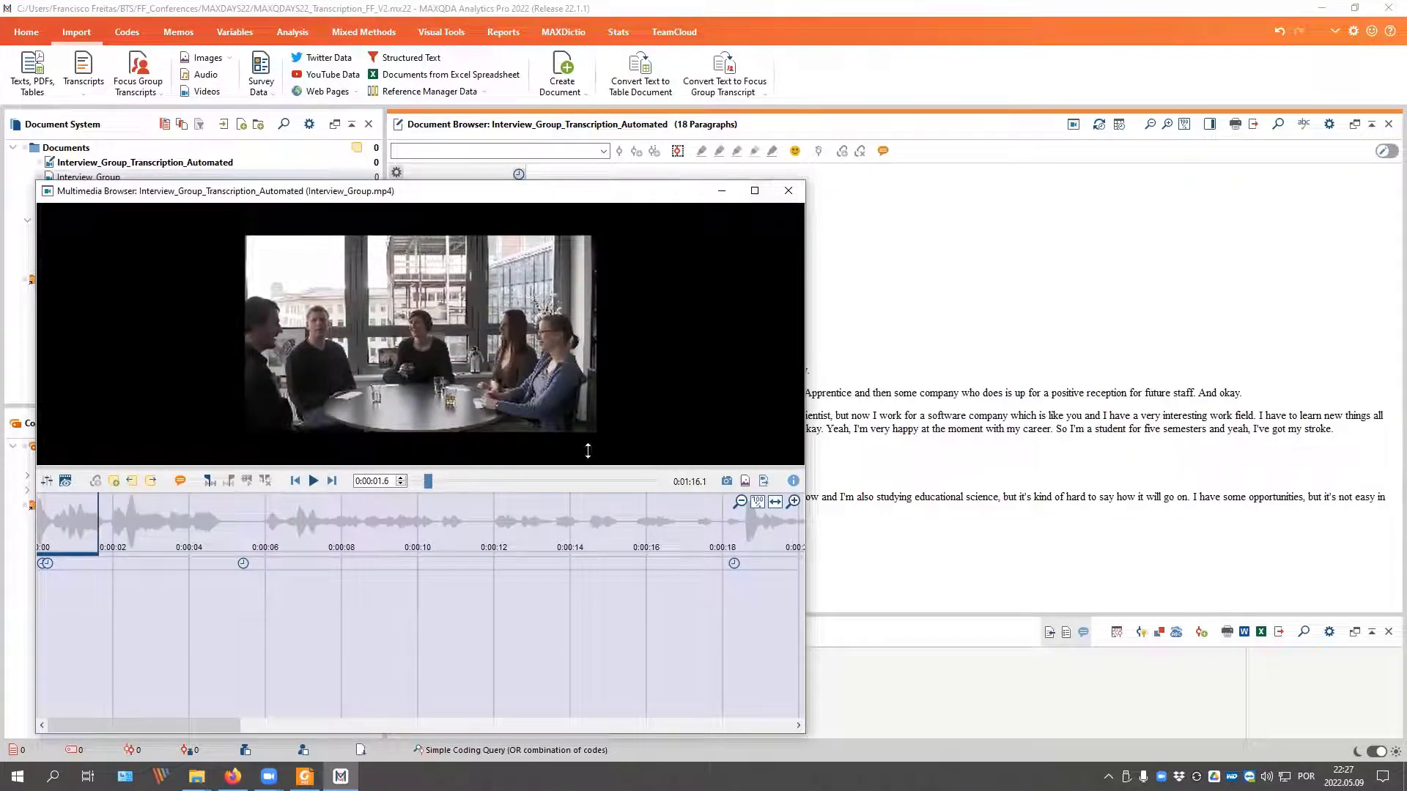
{"action": "left_click_drag", "start_coordinate": [611, 182], "coordinate": [590, 451]}
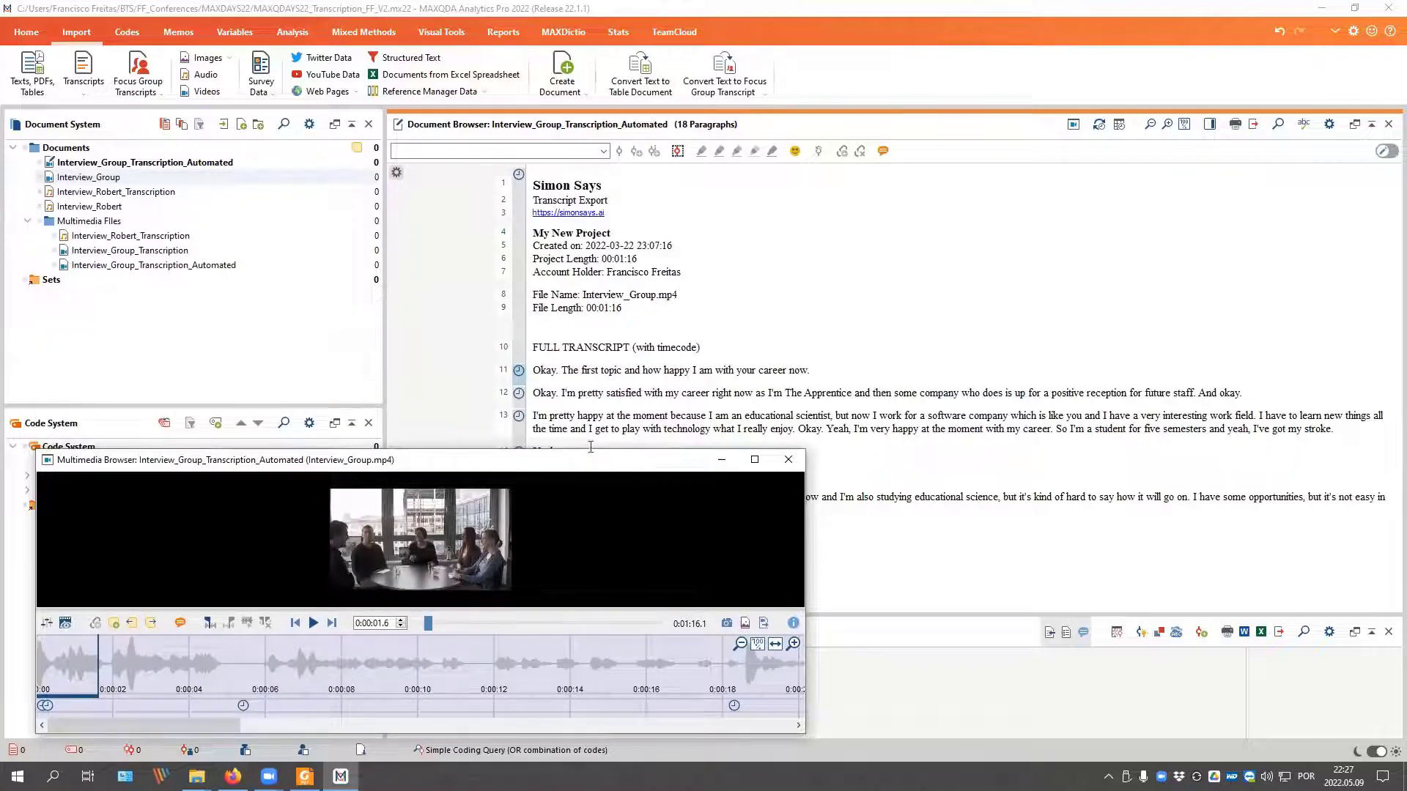
{"action": "left_click_drag", "start_coordinate": [592, 460], "coordinate": [560, 567]}
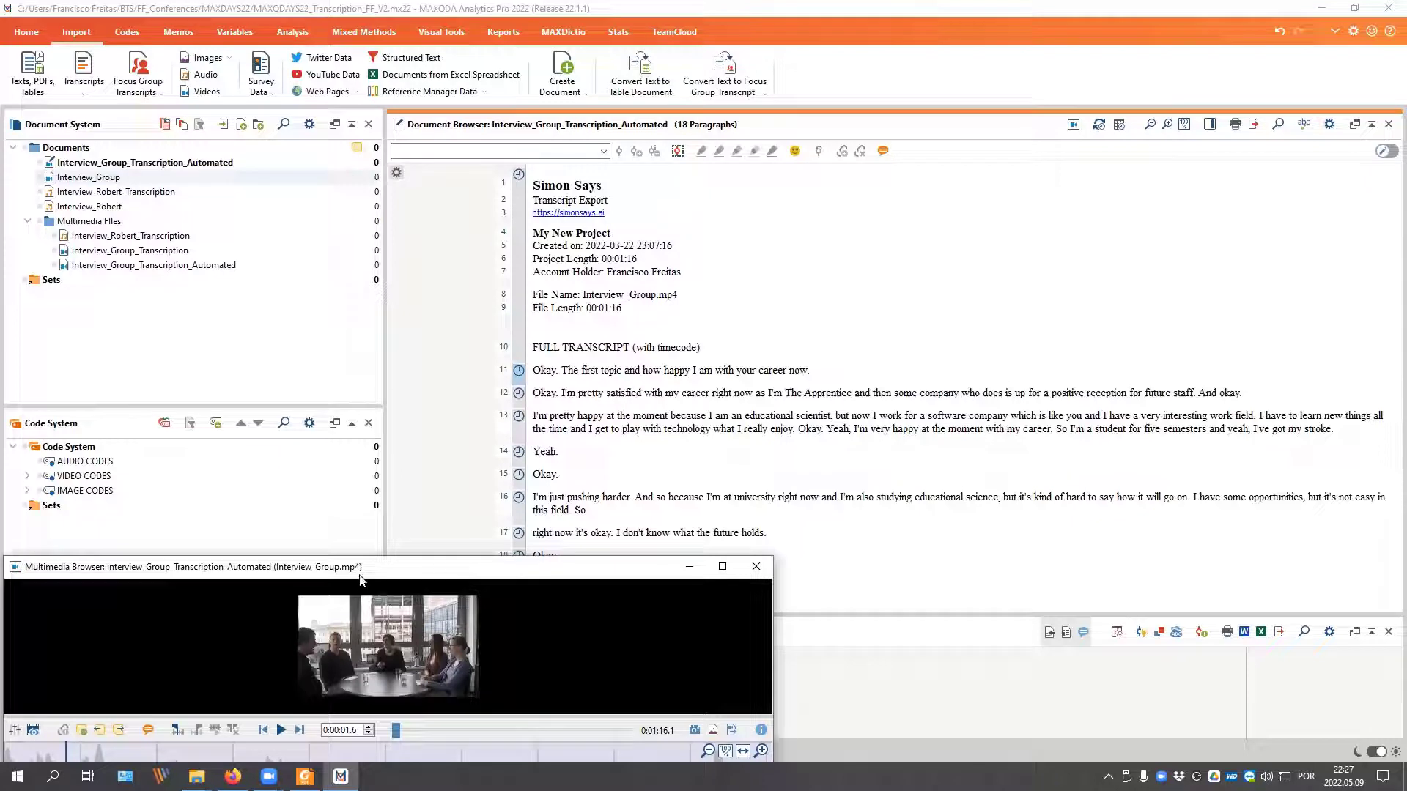
{"action": "left_click_drag", "start_coordinate": [360, 577], "coordinate": [361, 464]}
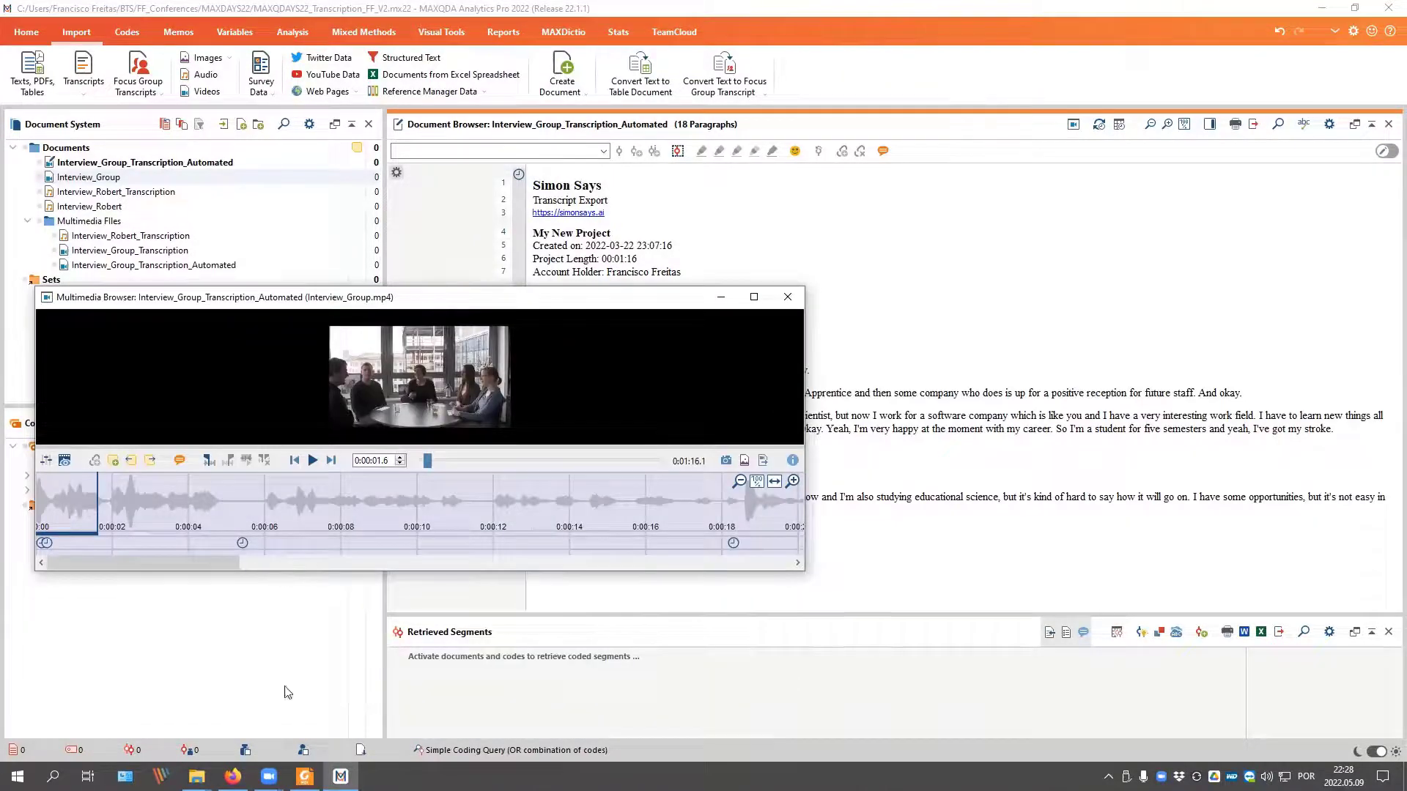
{"action": "left_click_drag", "start_coordinate": [284, 571], "coordinate": [285, 691]}
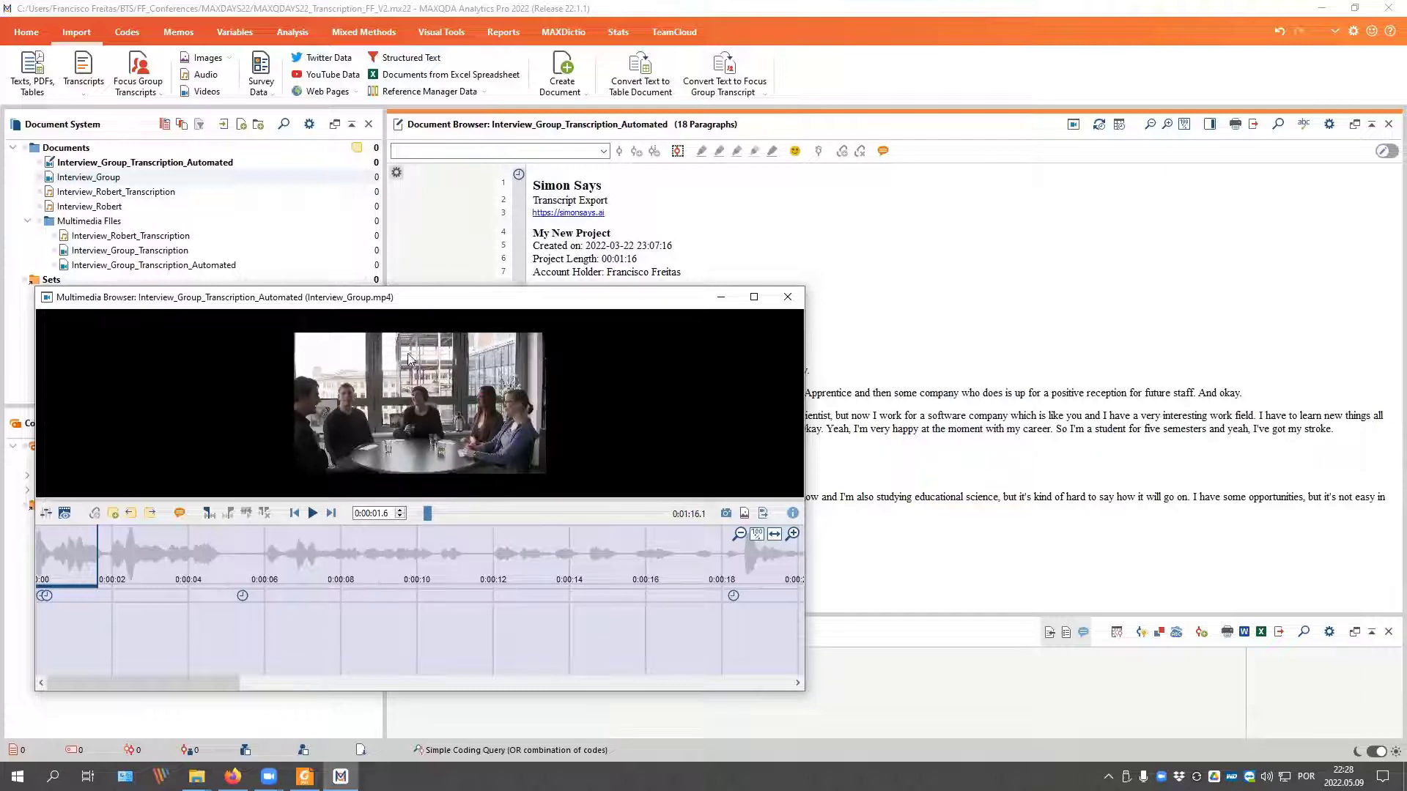
{"action": "left_click_drag", "start_coordinate": [421, 297], "coordinate": [442, 322]}
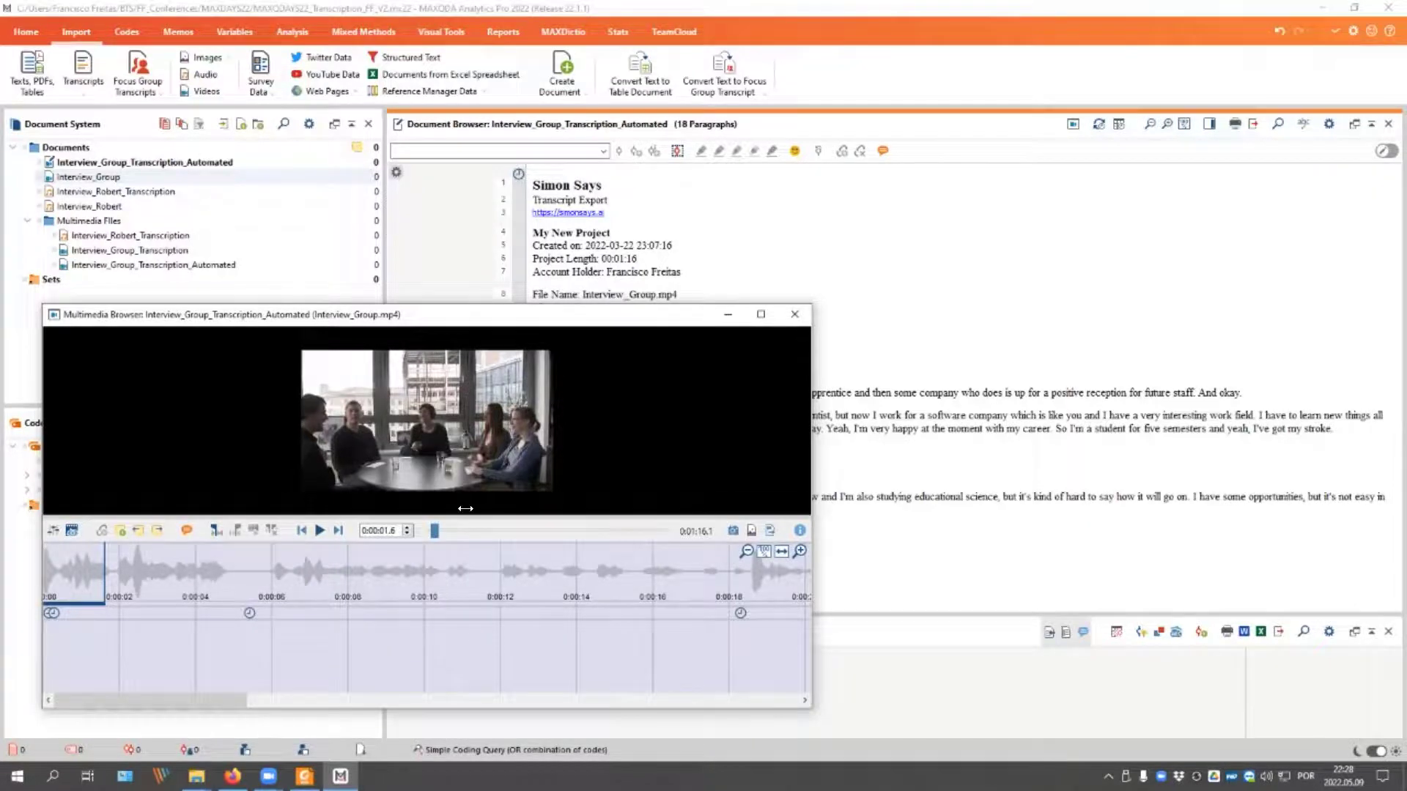
{"action": "left_click_drag", "start_coordinate": [811, 508], "coordinate": [526, 508]}
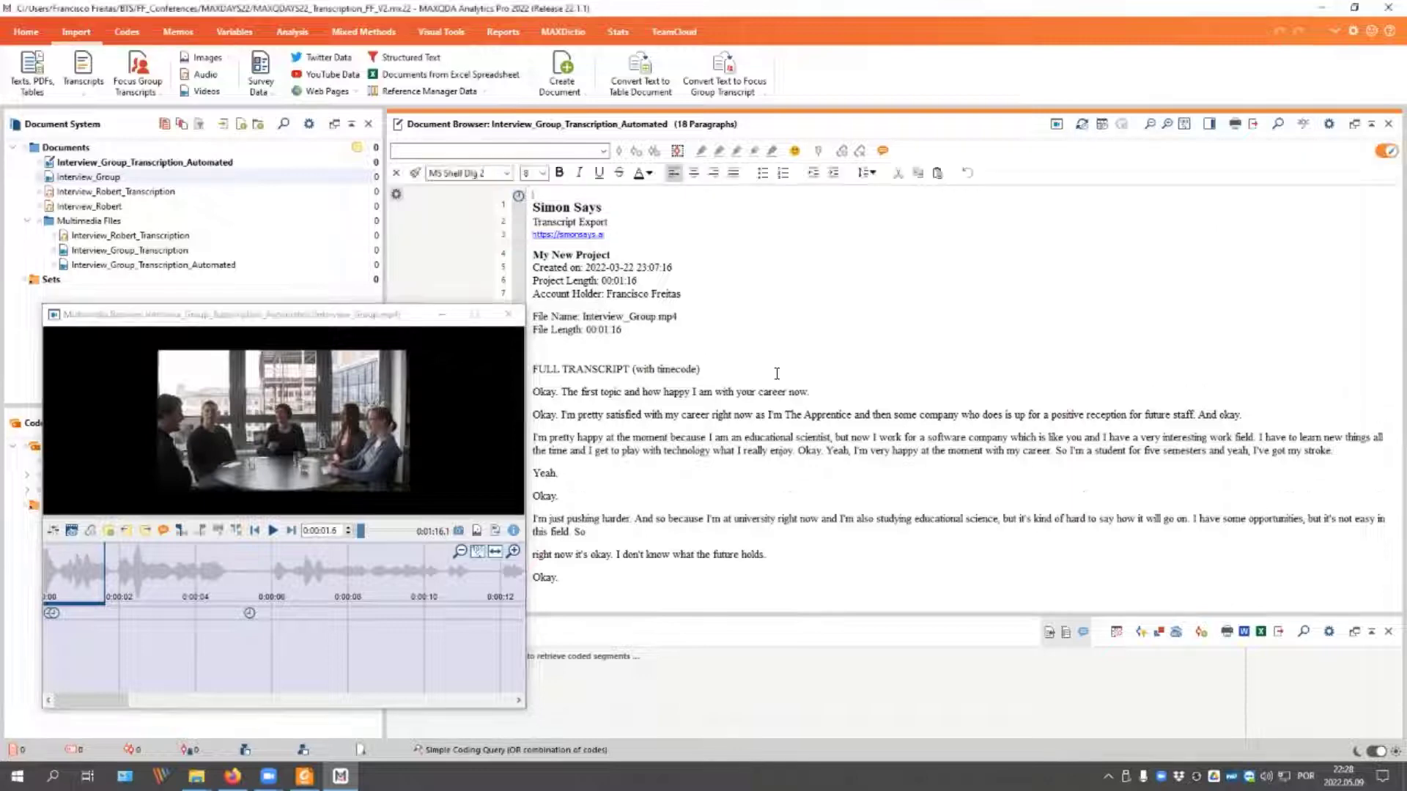
Step: Add an empty line below the FULL TRANSCRIPT heading in edit mode and paste a copy of the current video image there
{"action": "left_click", "coordinate": [718, 368]}
{"action": "key", "text": "Return"}
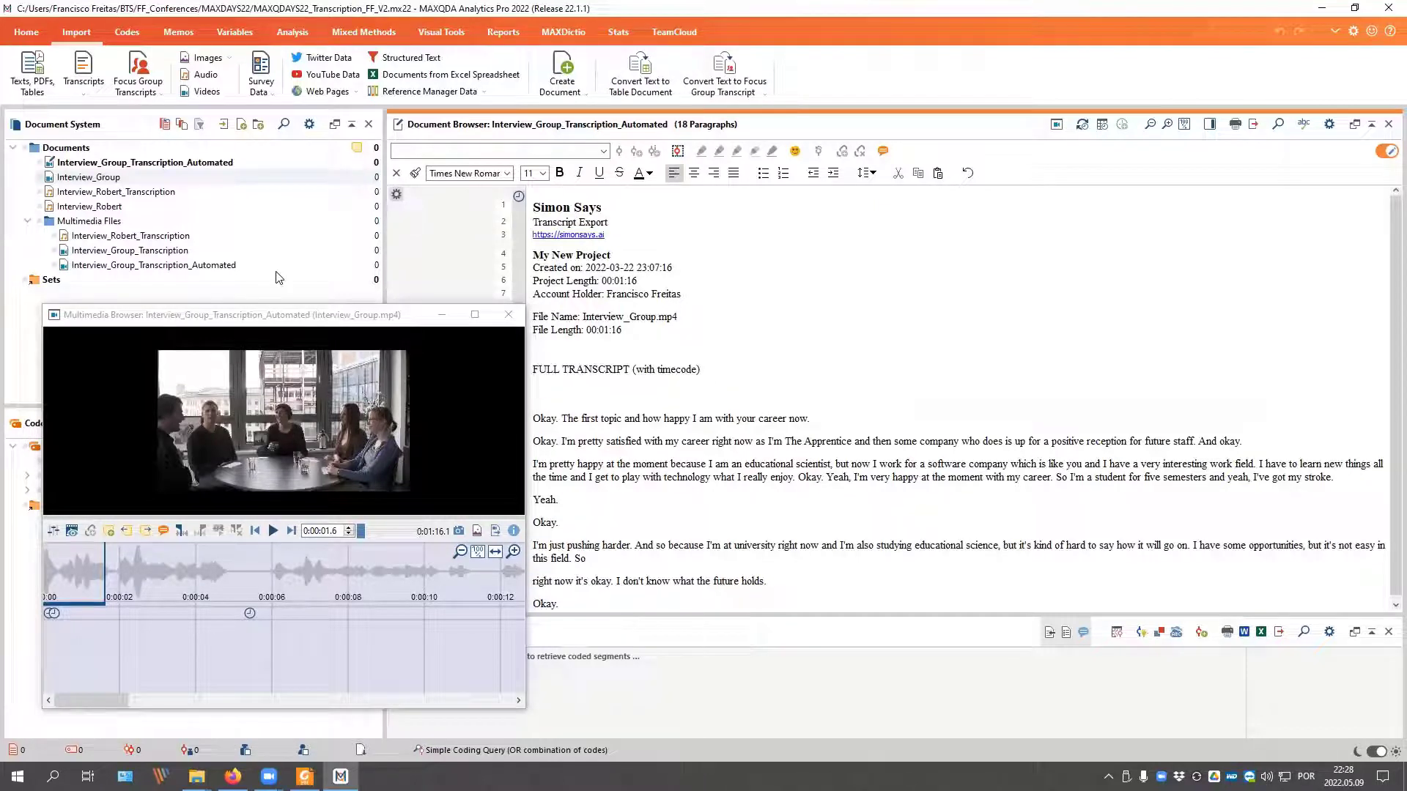
{"action": "left_click_drag", "start_coordinate": [325, 321], "coordinate": [308, 271]}
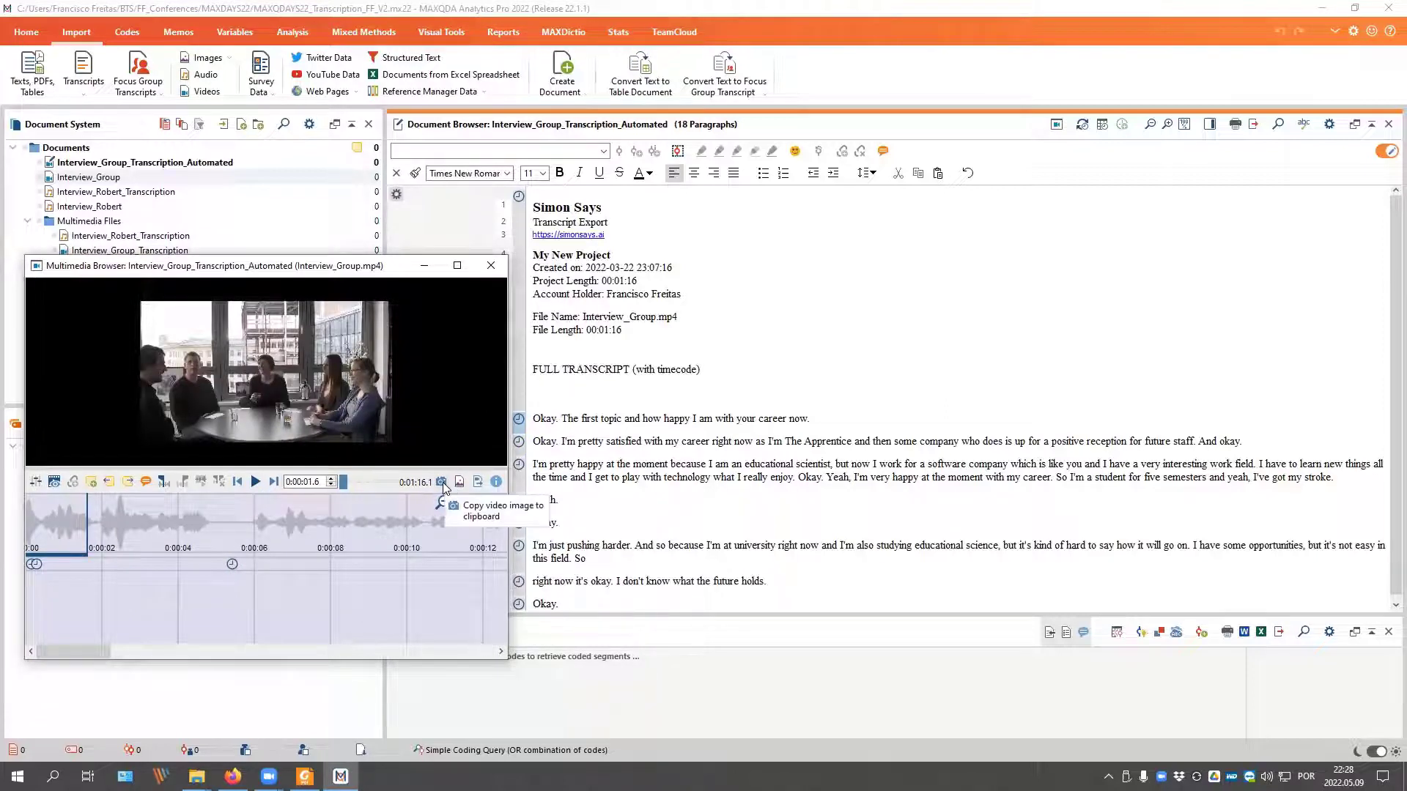
{"action": "left_click", "coordinate": [546, 393]}
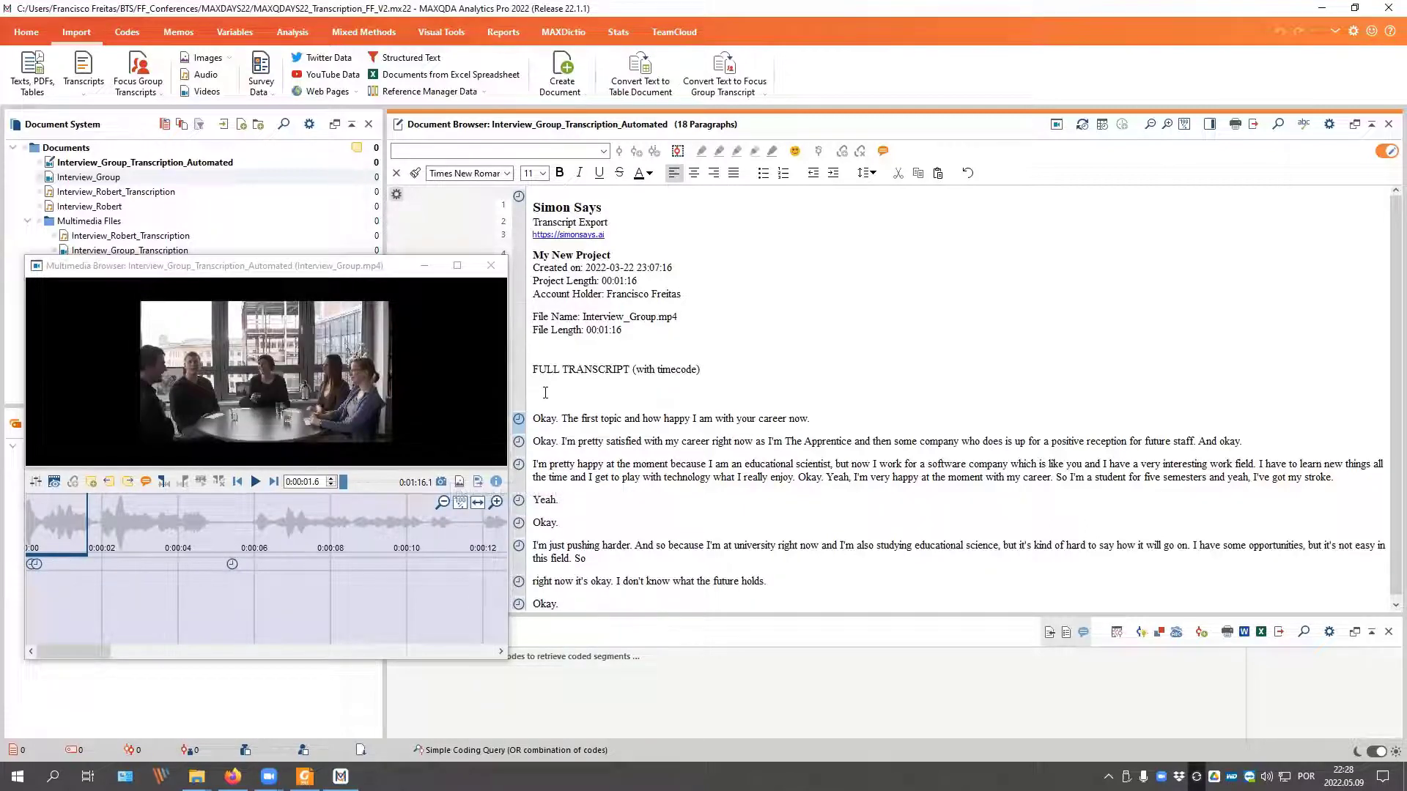
{"action": "key", "text": "ctrl+v"}
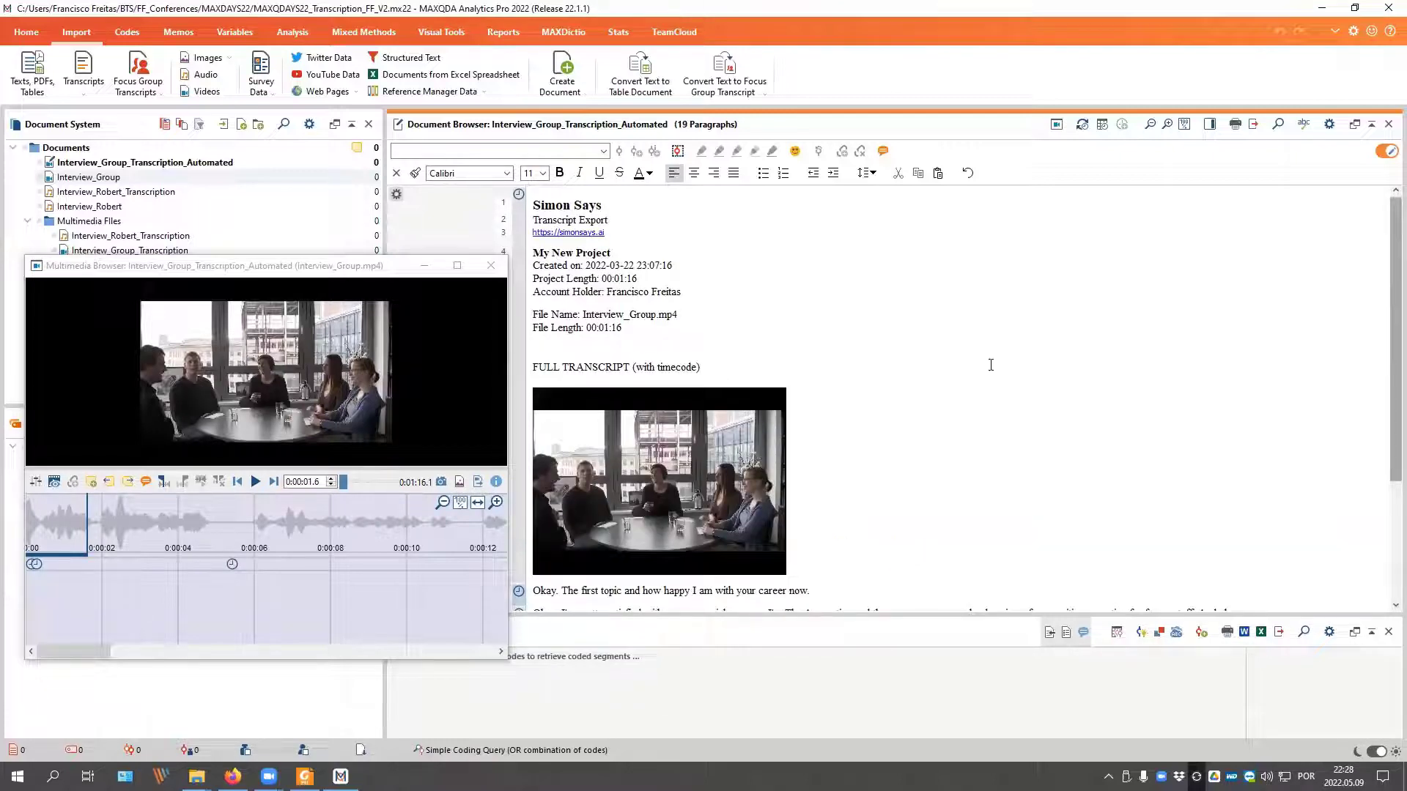
{"action": "scroll", "coordinate": [989, 362], "scroll_direction": "down", "scroll_amount": 2}
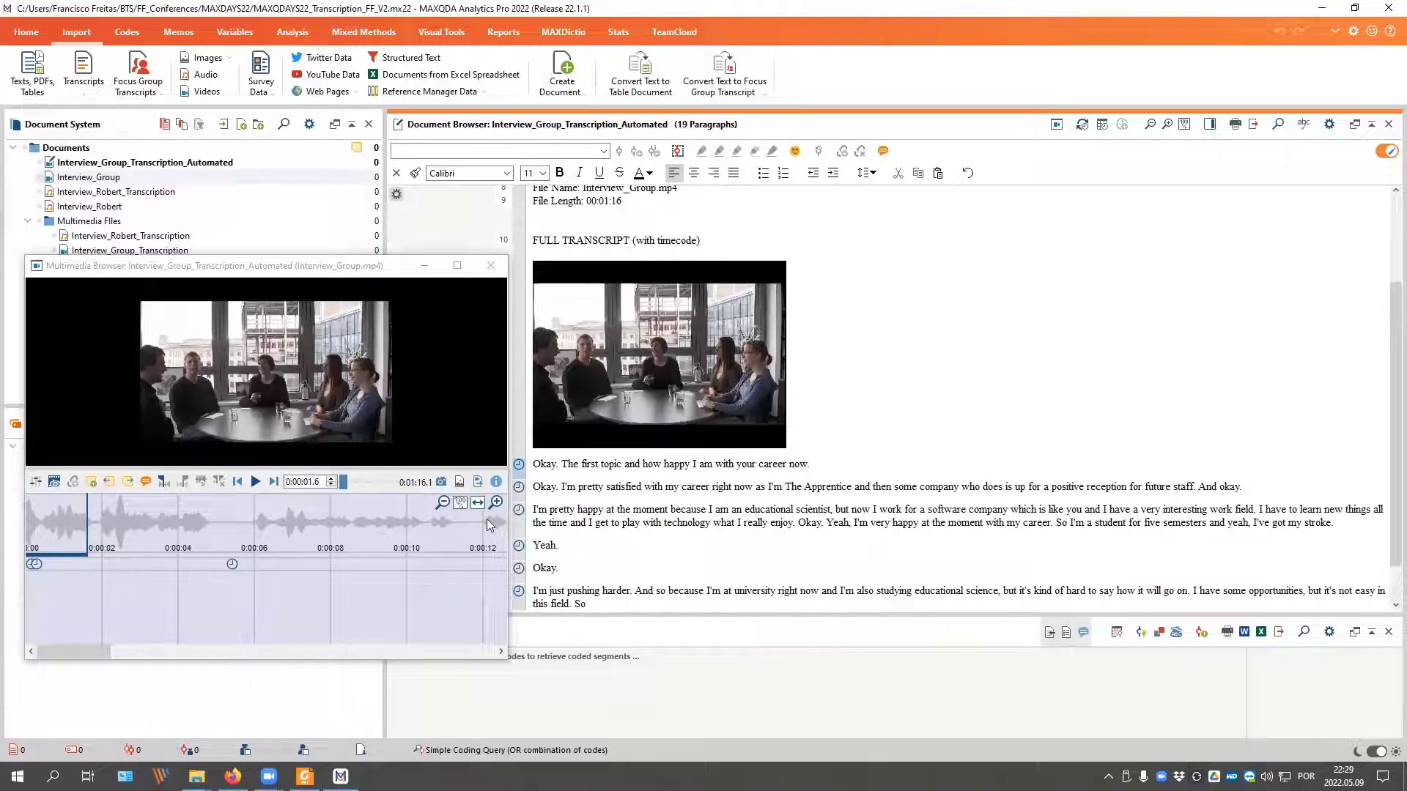